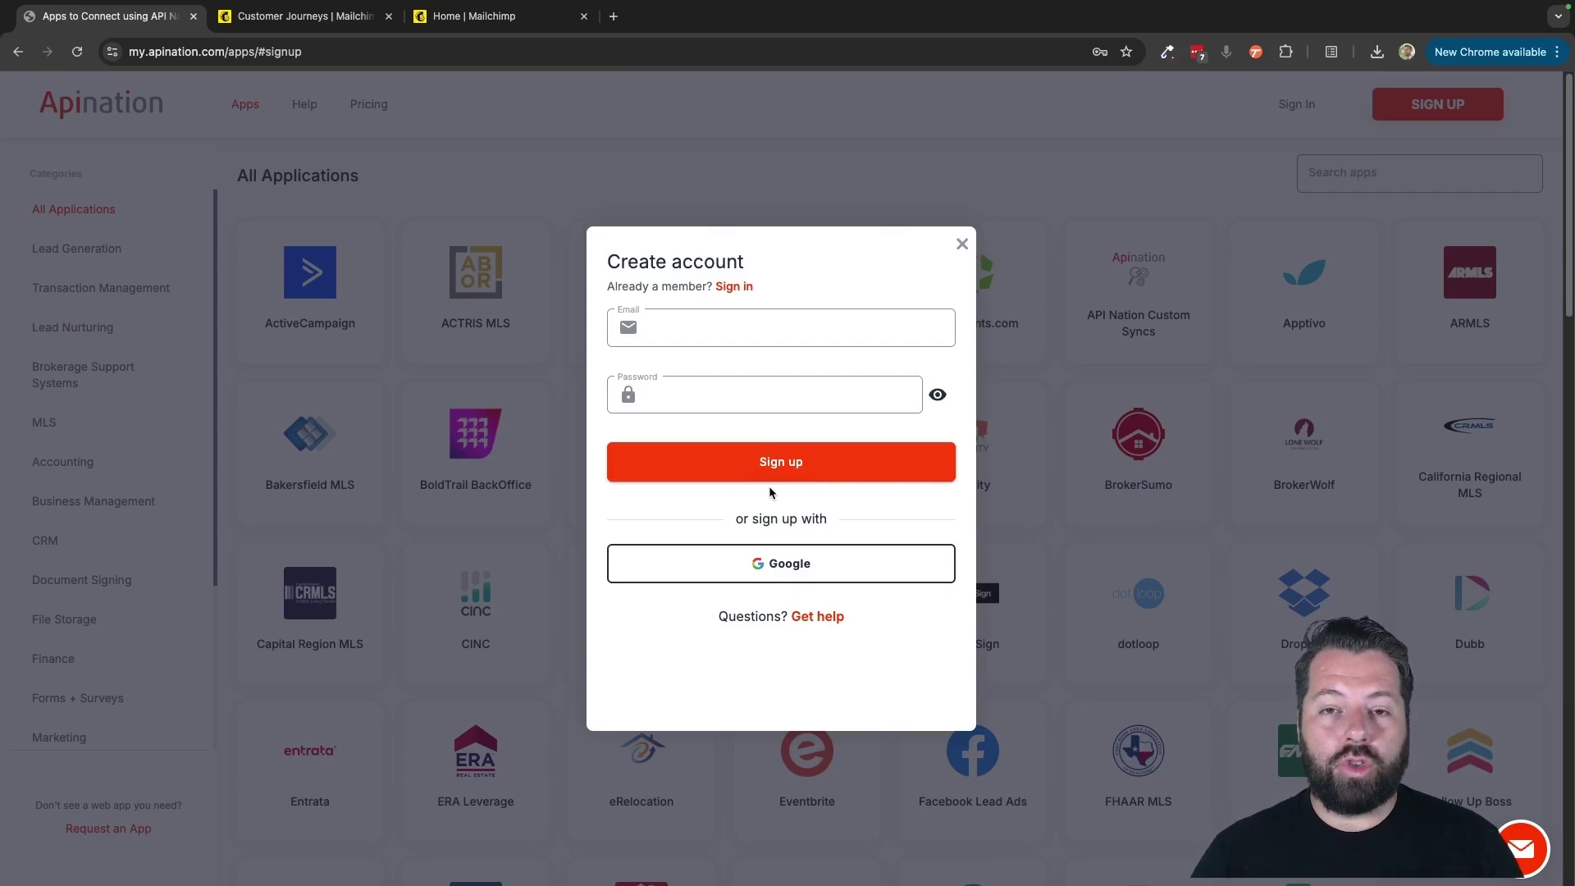
Step: Switch from account creation to sign-in and sign in to the existing API Nation account with Google
left_click(774, 465)
left_click(756, 303)
left_click(724, 425)
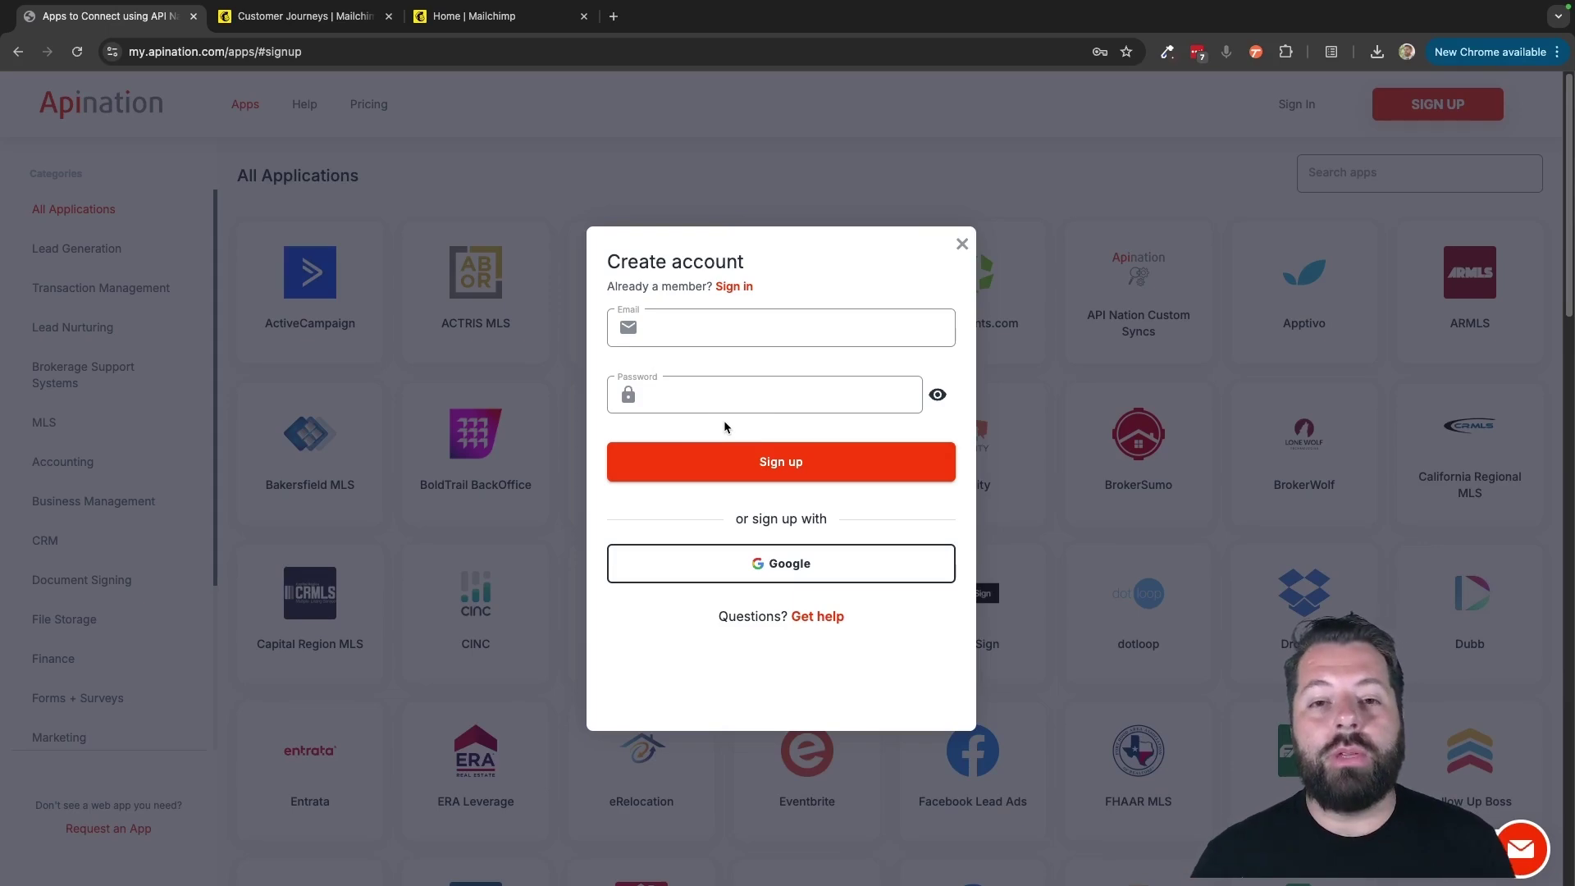
left_click(736, 287)
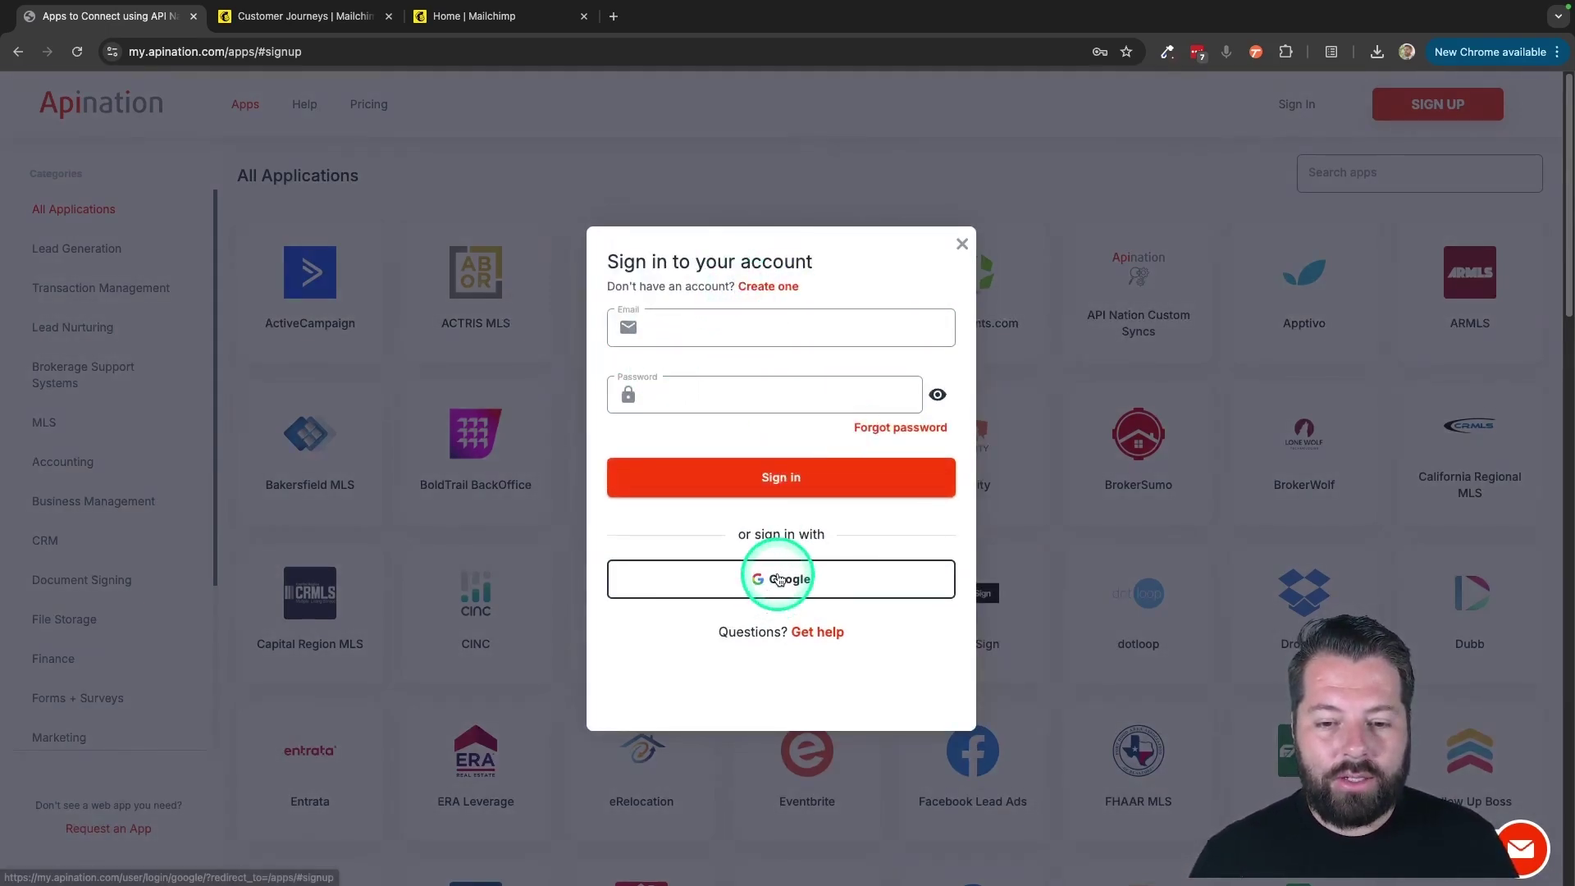
left_click(779, 579)
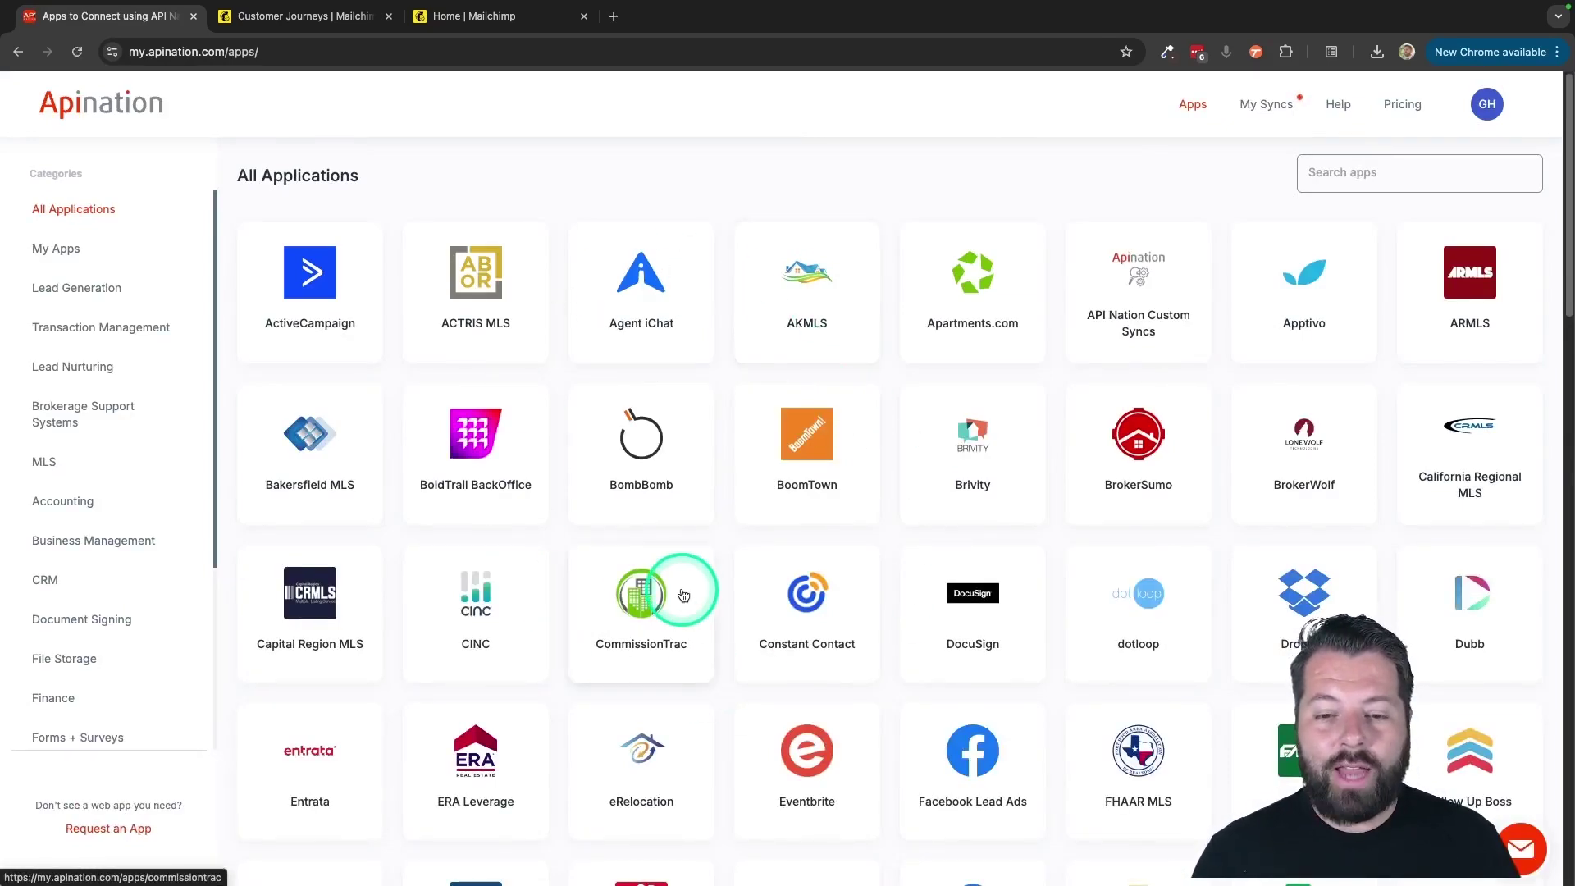
Step: Find Mailchimp in the list of all applications and open its integration page
scroll(681, 591, "down", 3)
scroll(681, 592, "down", 7)
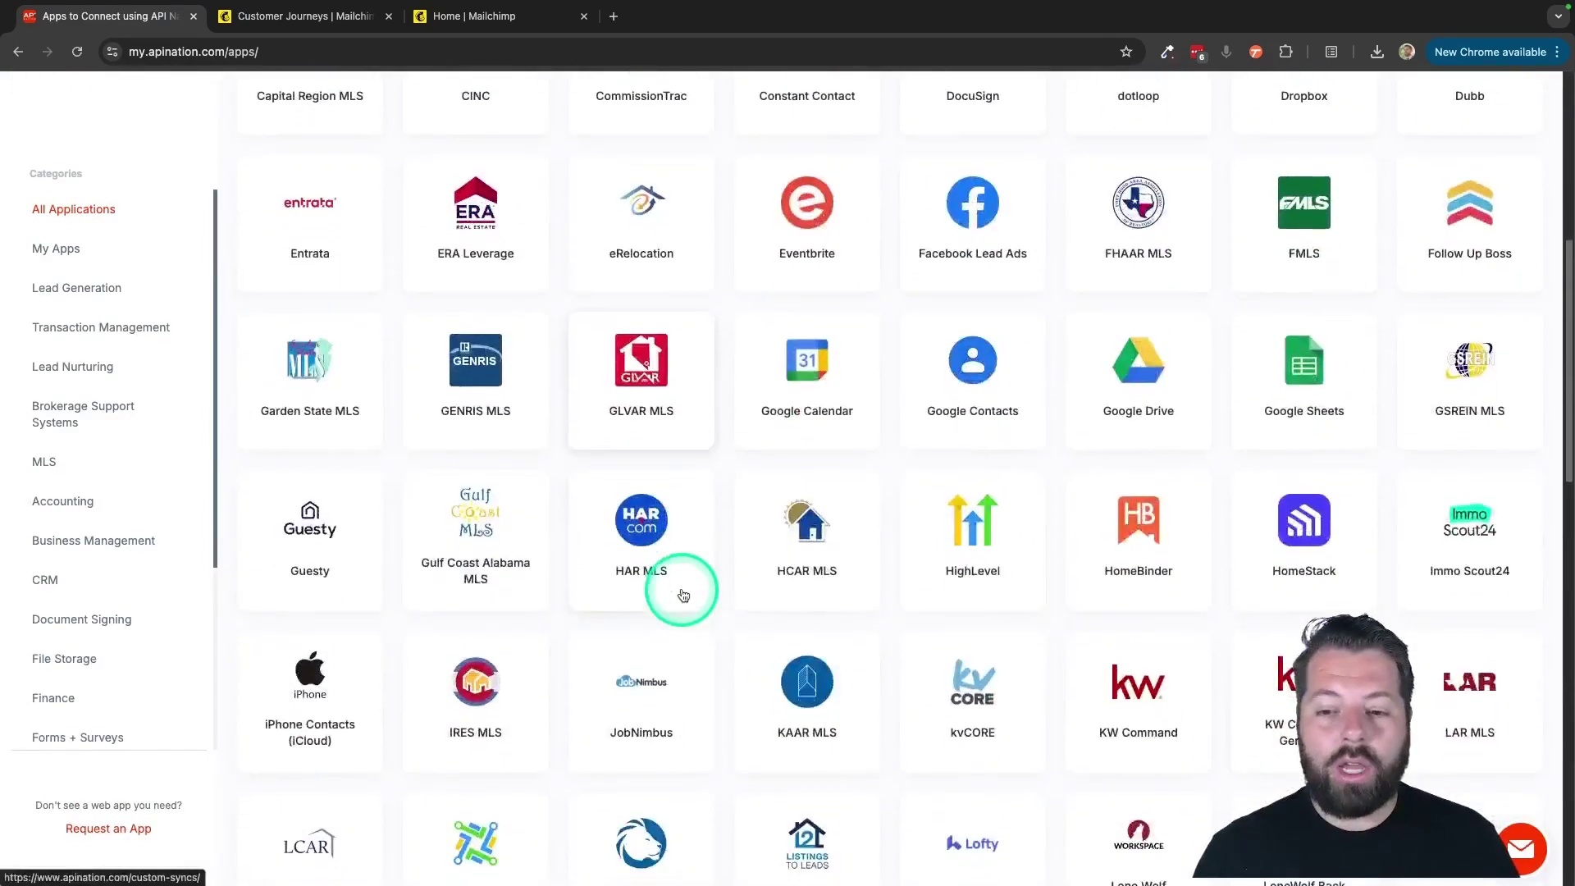
scroll(681, 594, "down", 4)
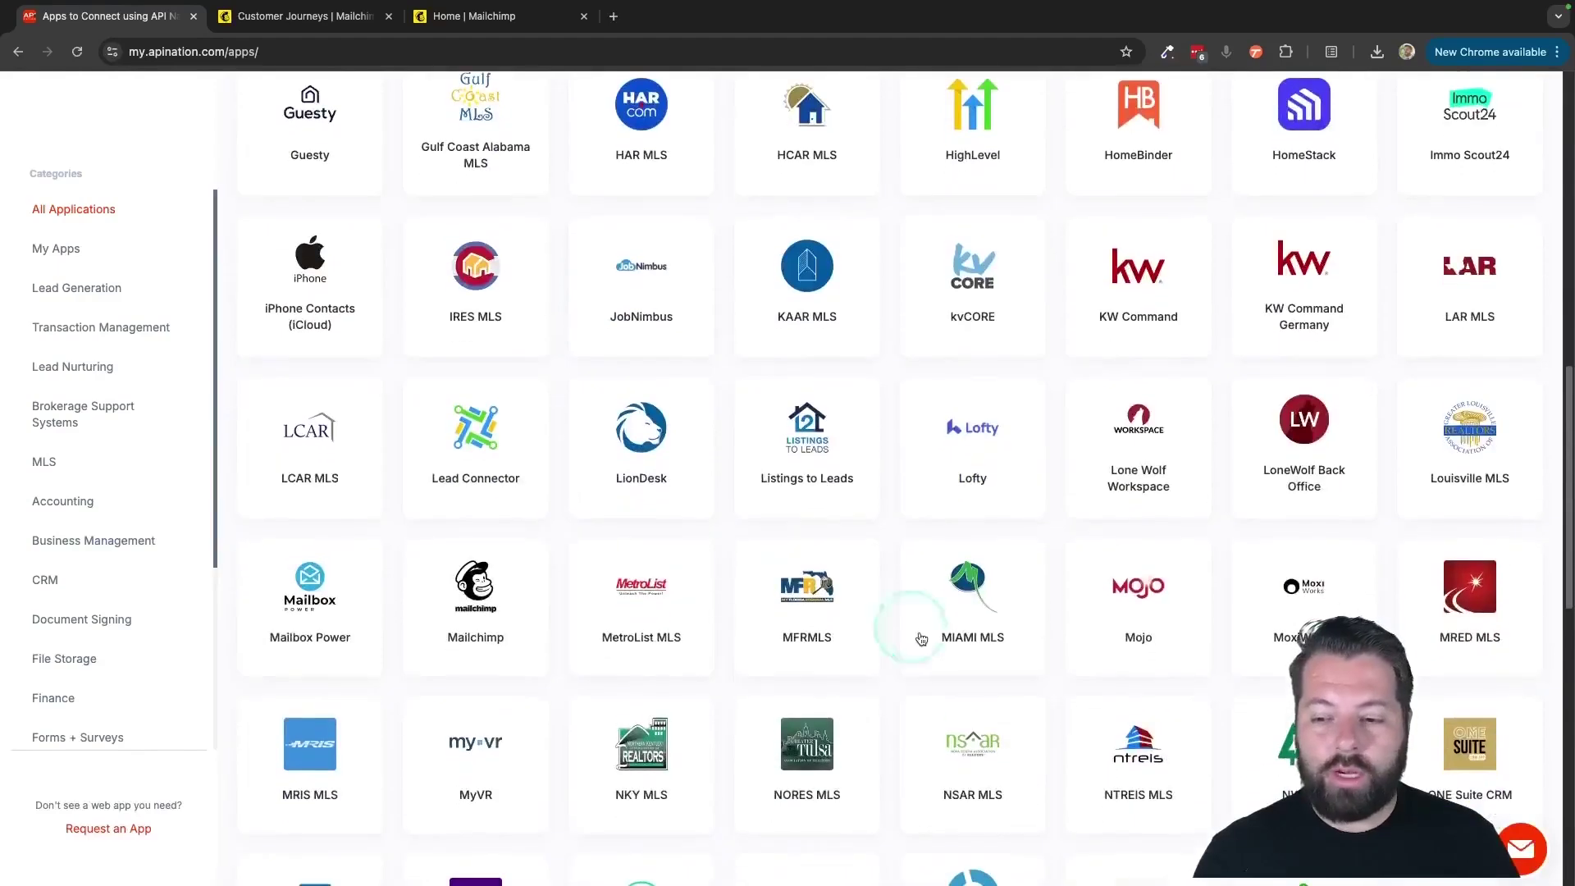
scroll(922, 639, "down", 3)
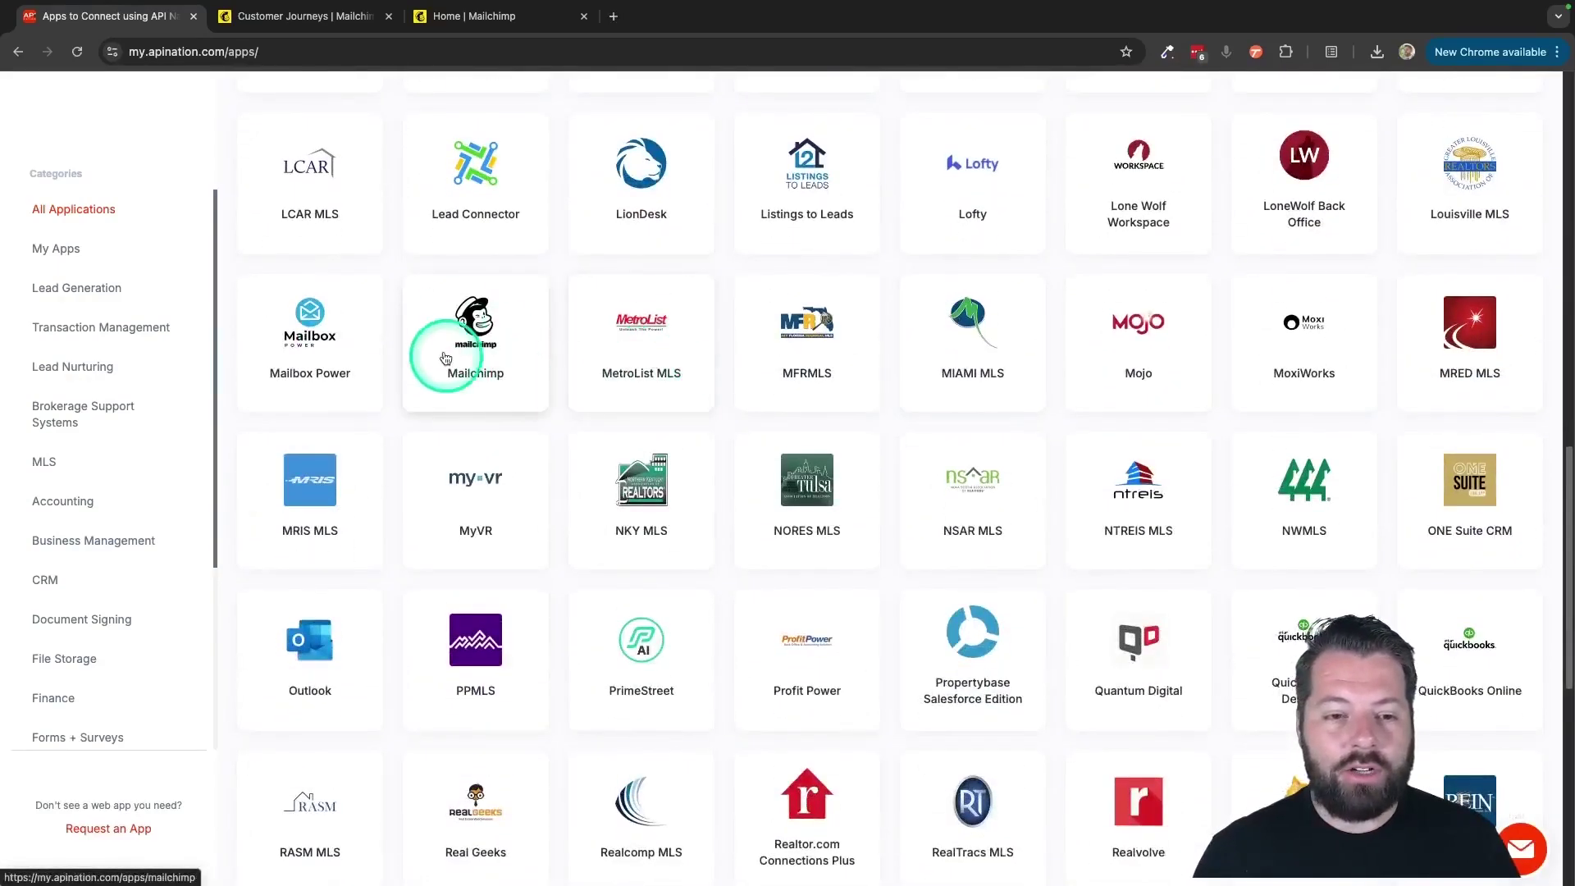
left_click(474, 351)
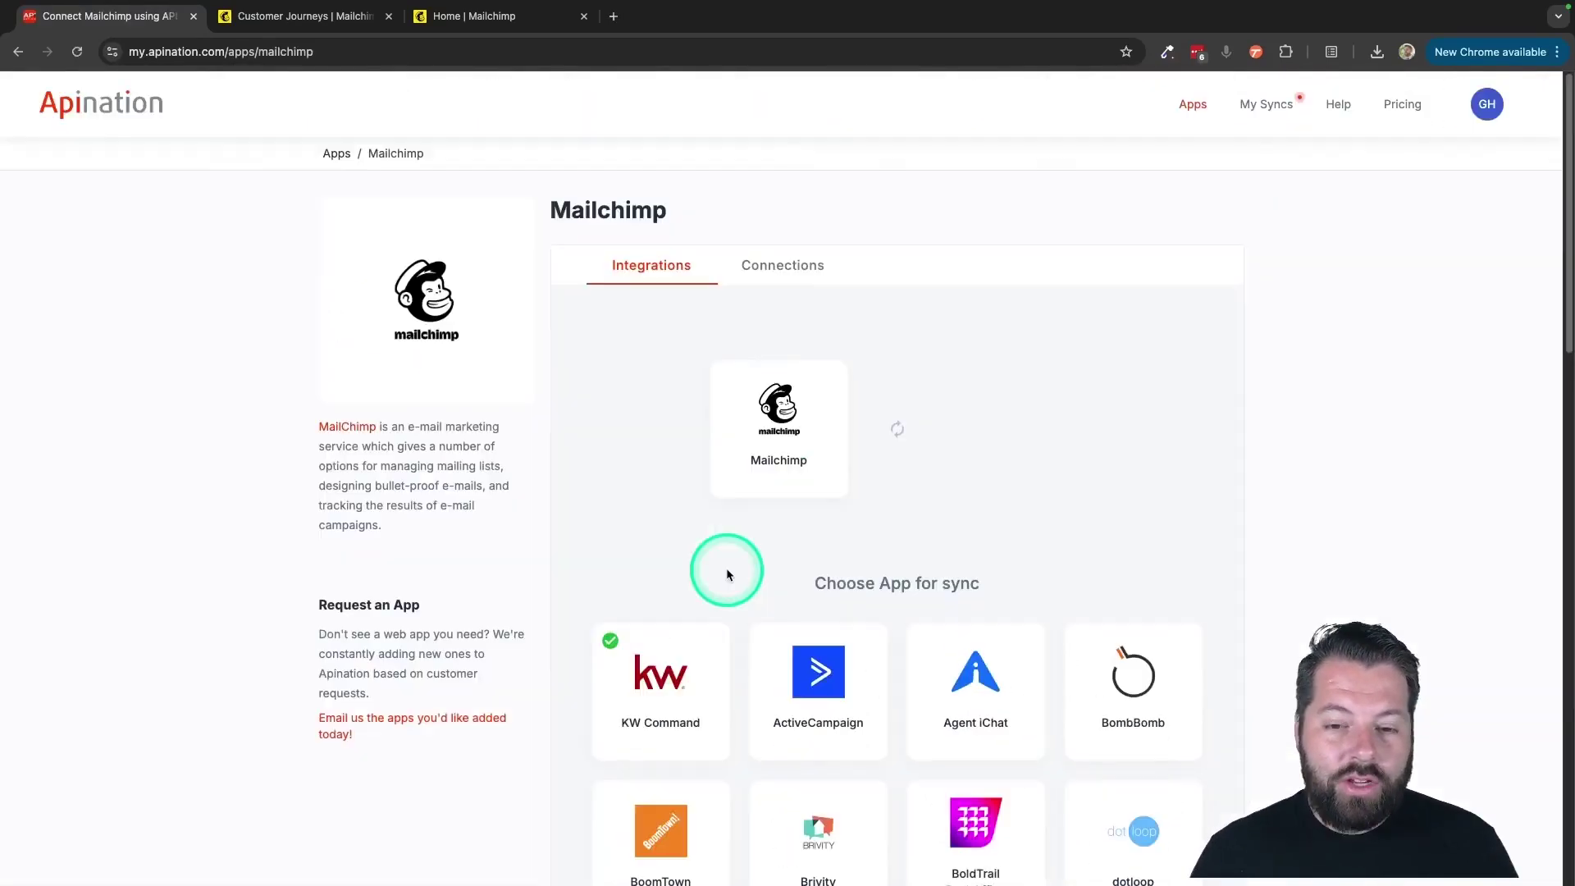
Step: Look through the apps that can be chosen for syncing with Mailchimp
scroll(736, 535, "down", 1)
scroll(738, 541, "down", 5)
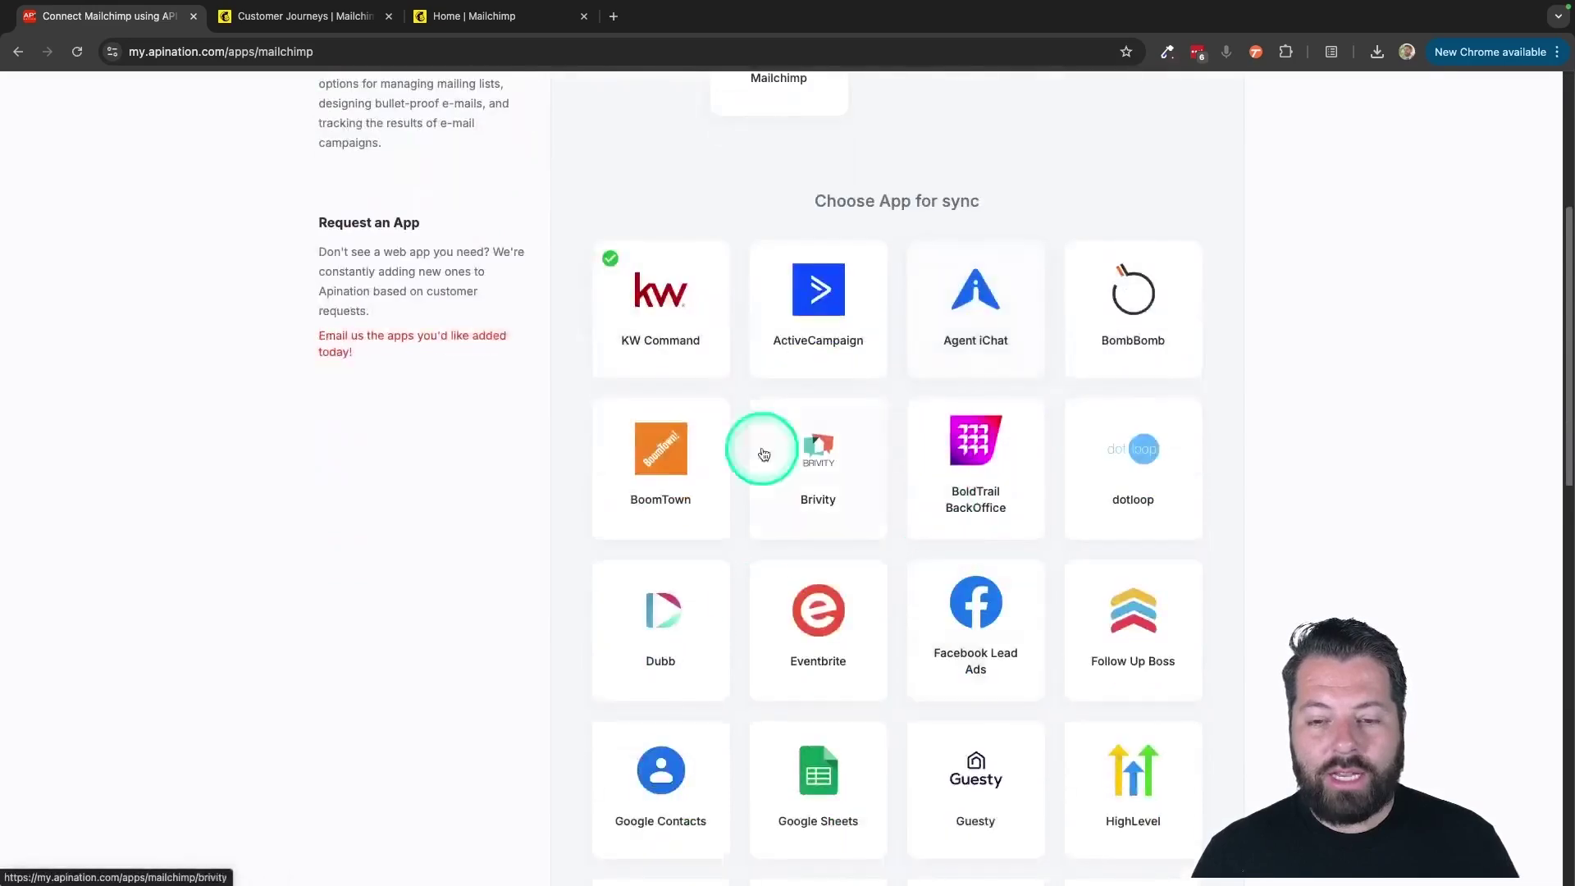
scroll(914, 658, "down", 13)
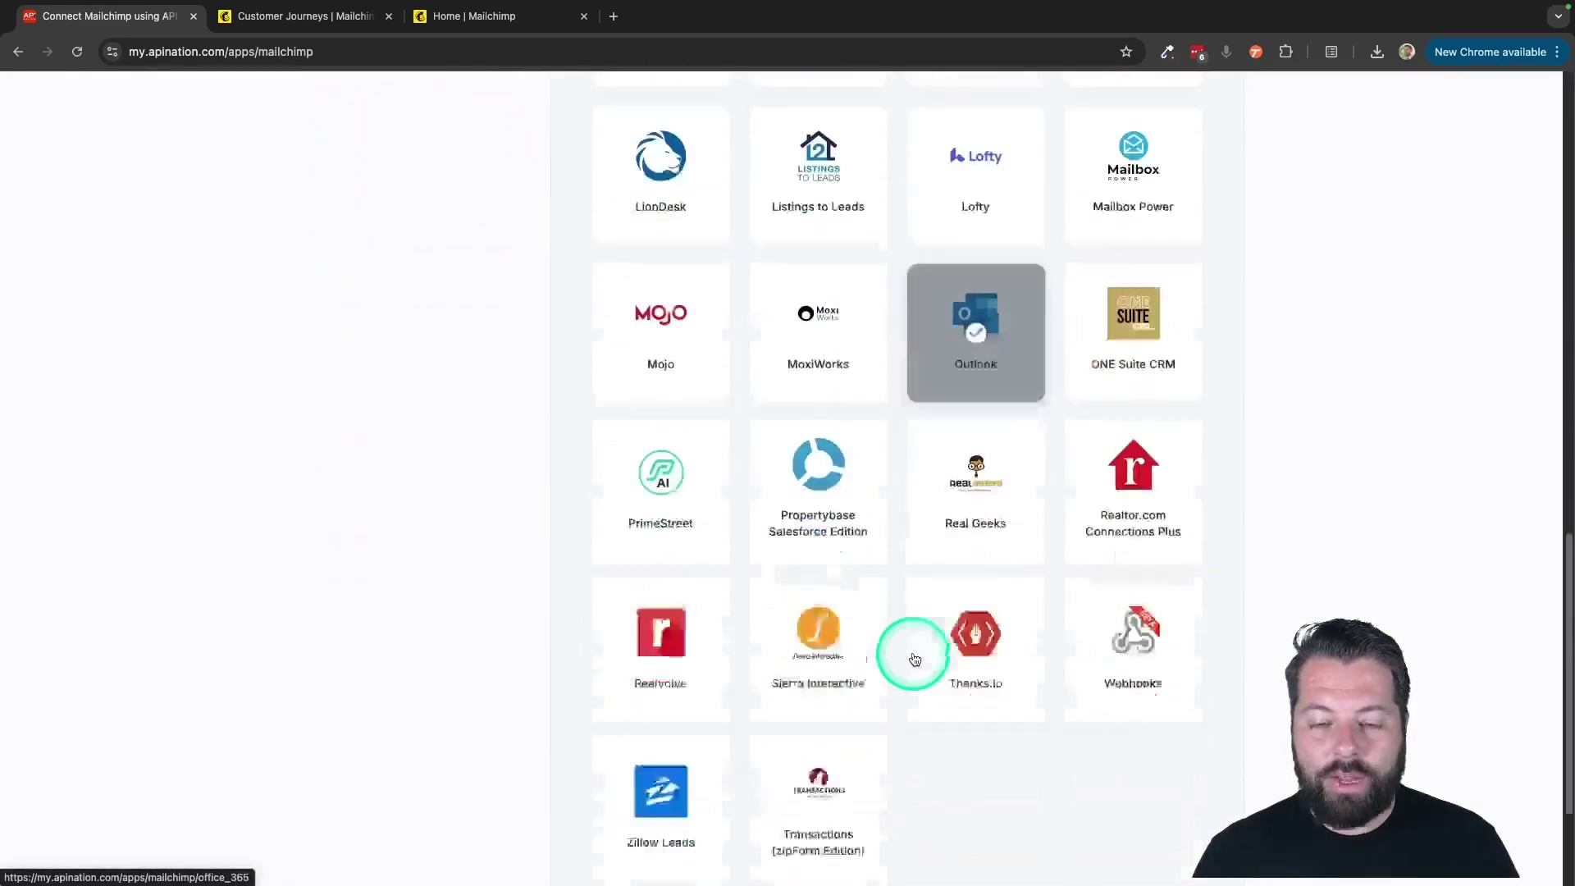
scroll(914, 658, "up", 11)
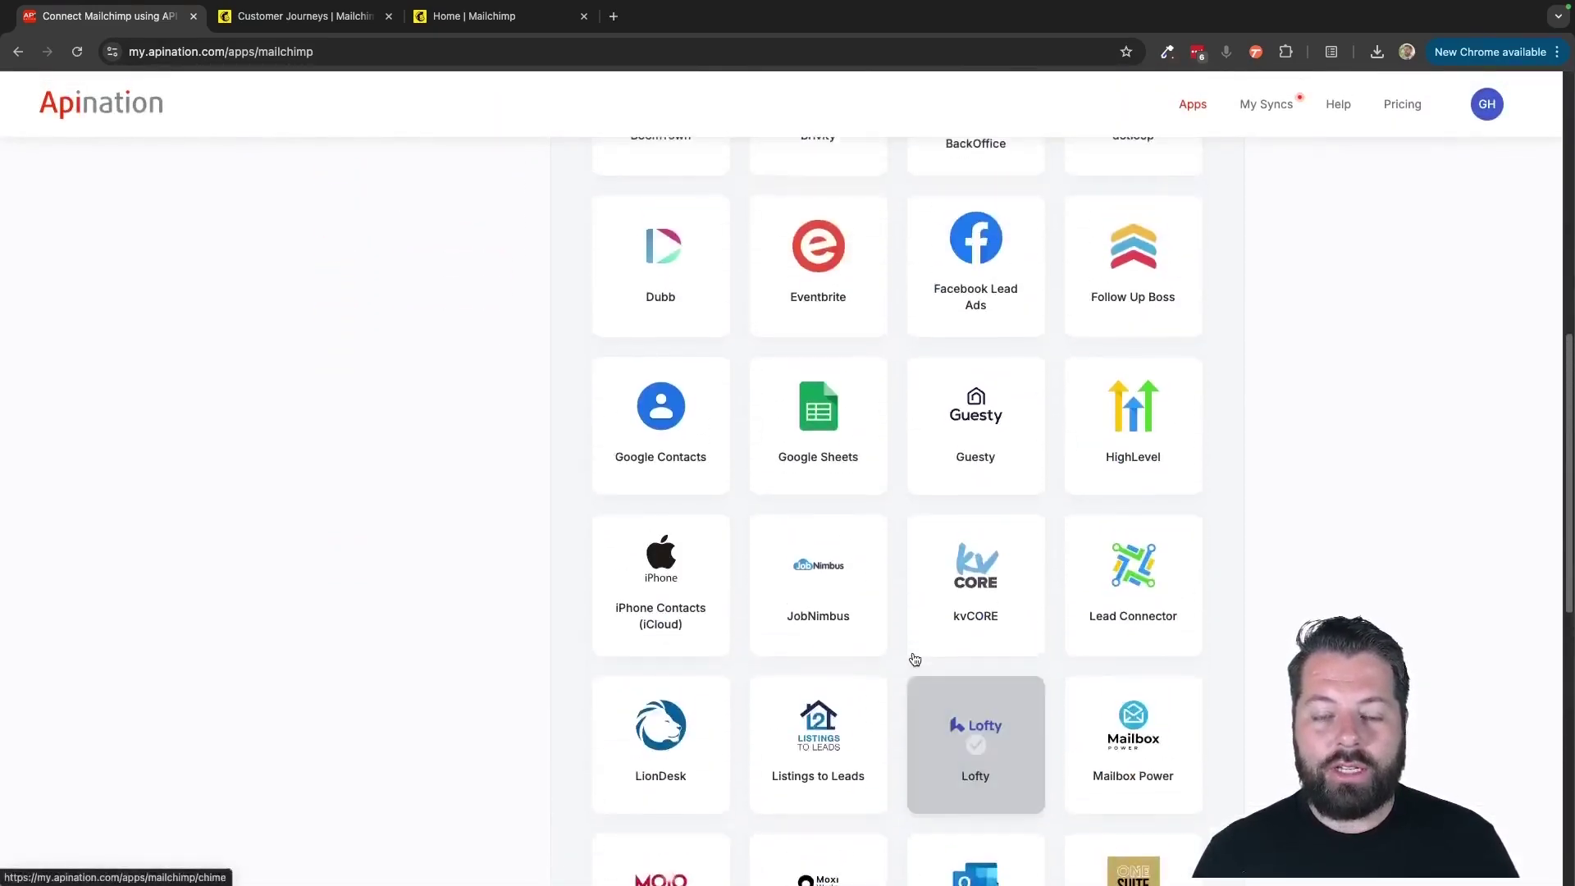
scroll(913, 658, "up", 7)
left_click(796, 435)
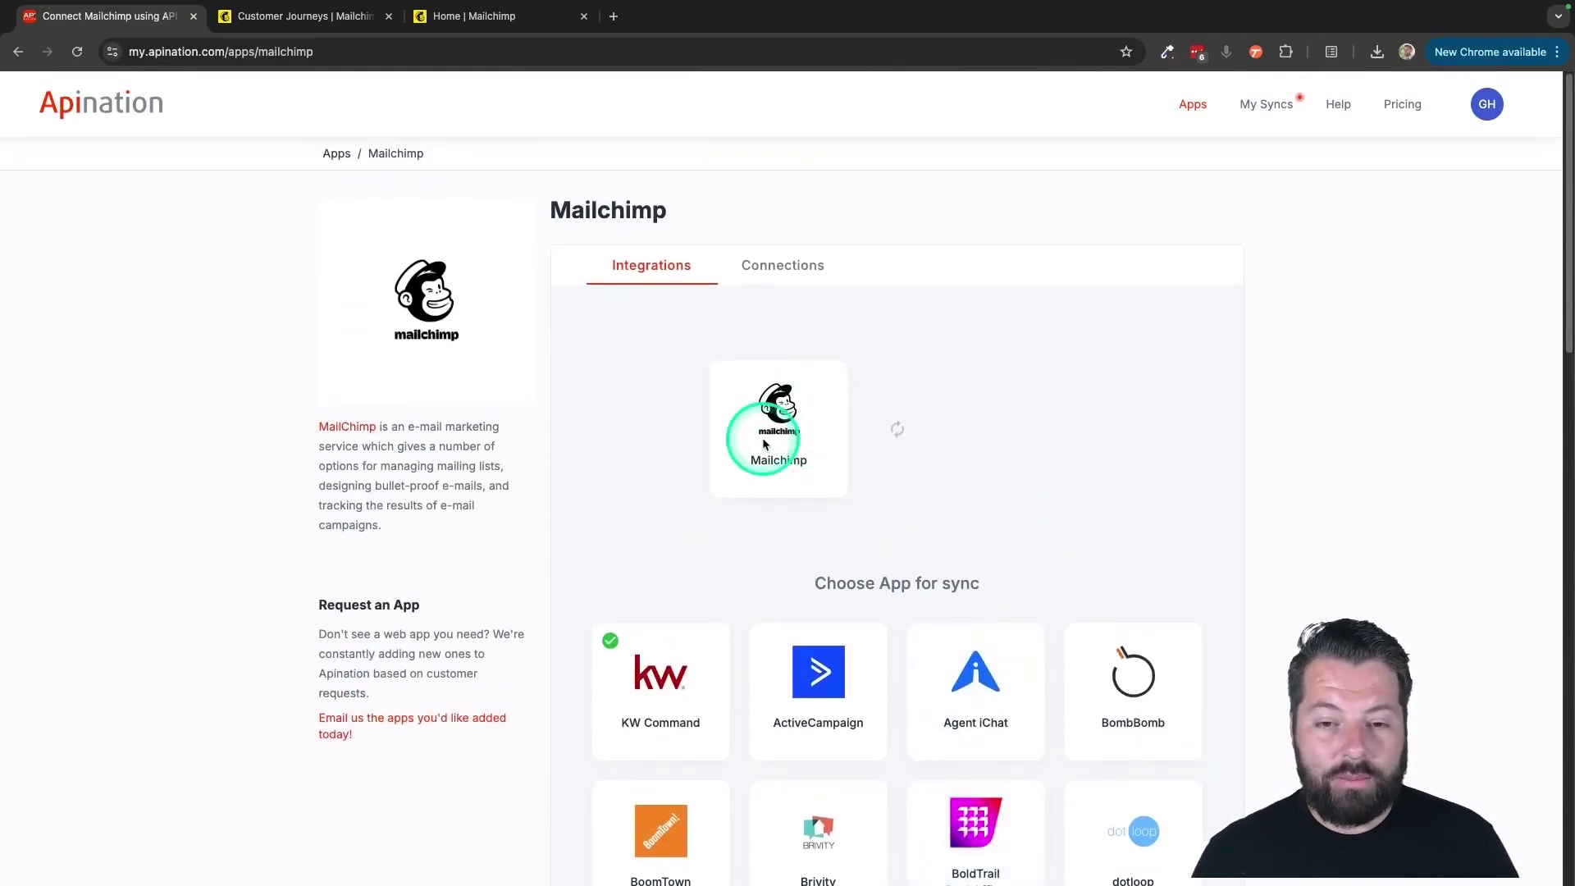
Step: Start adding an account in Mailchimp's connections and name the connection "Gabe Co"
left_click(775, 268)
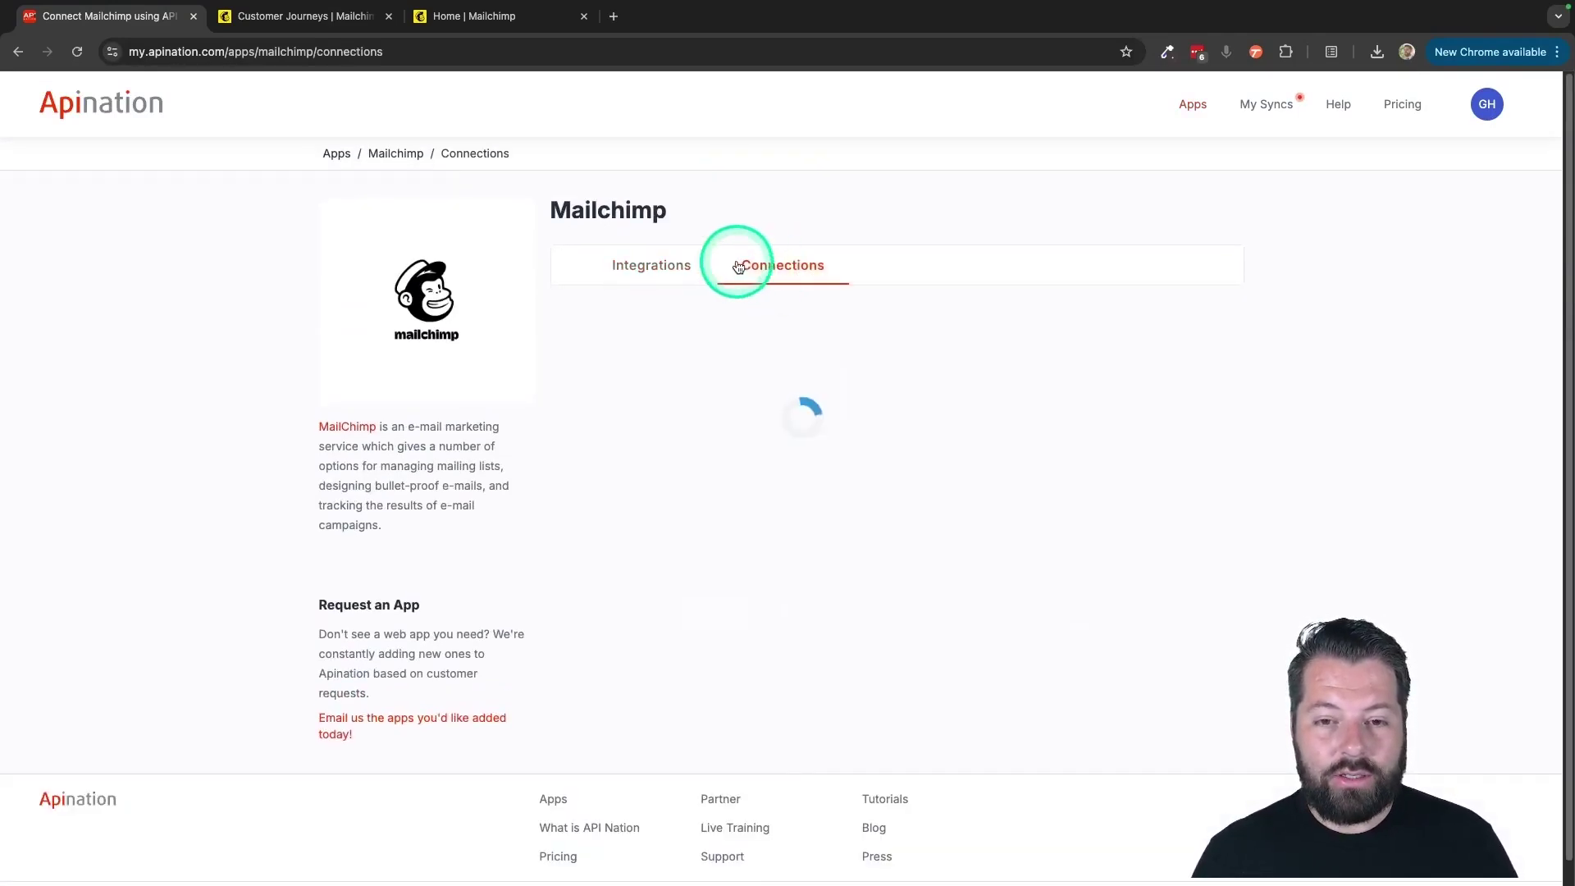
left_click(1147, 313)
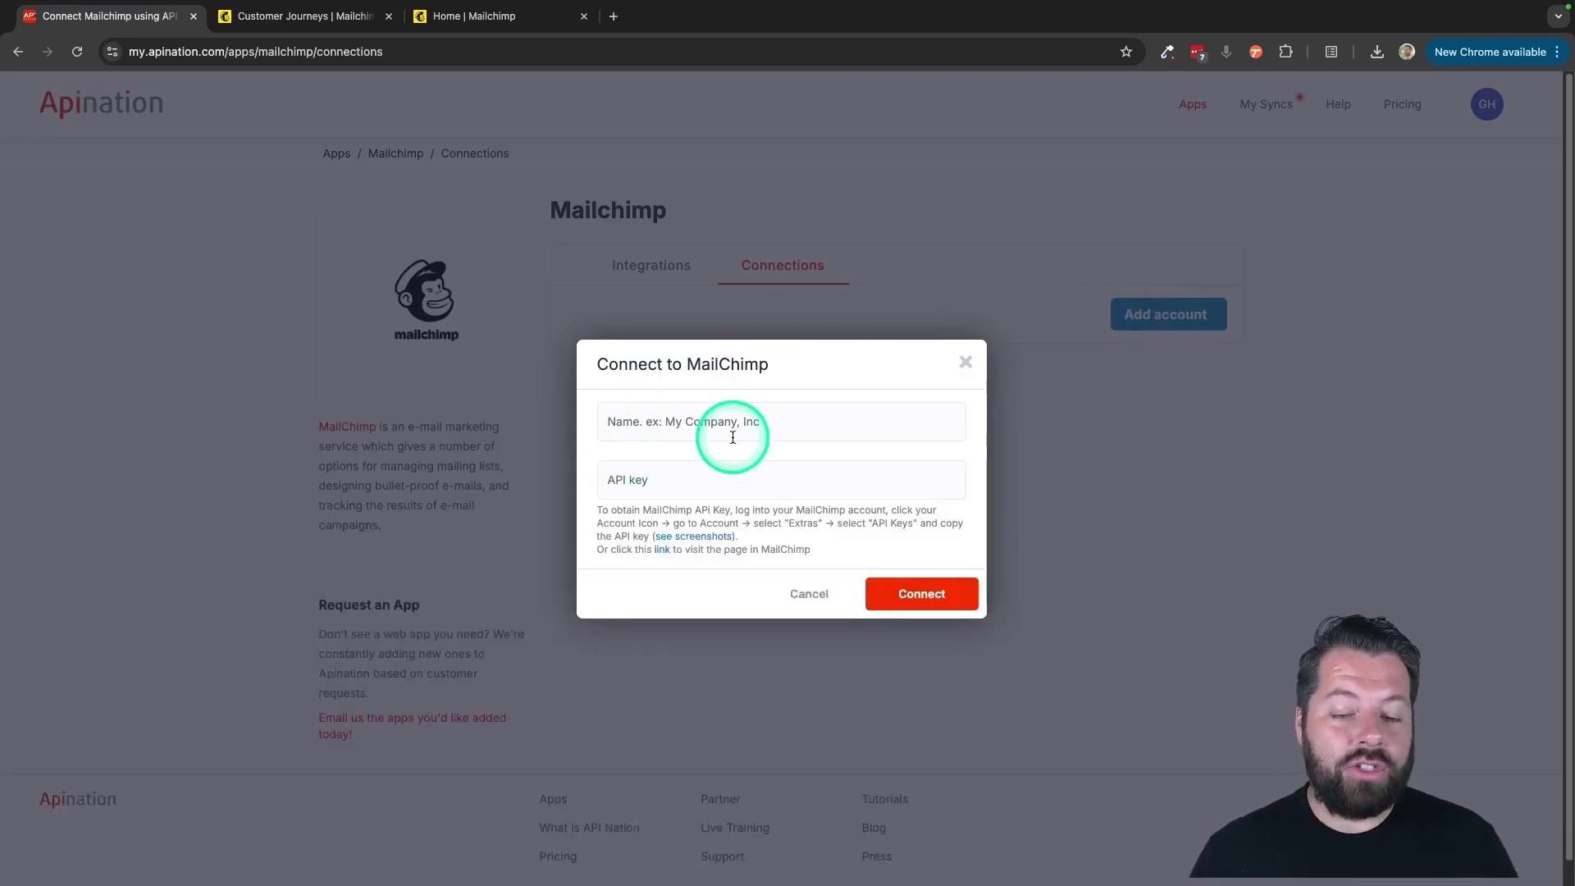
left_click(621, 422)
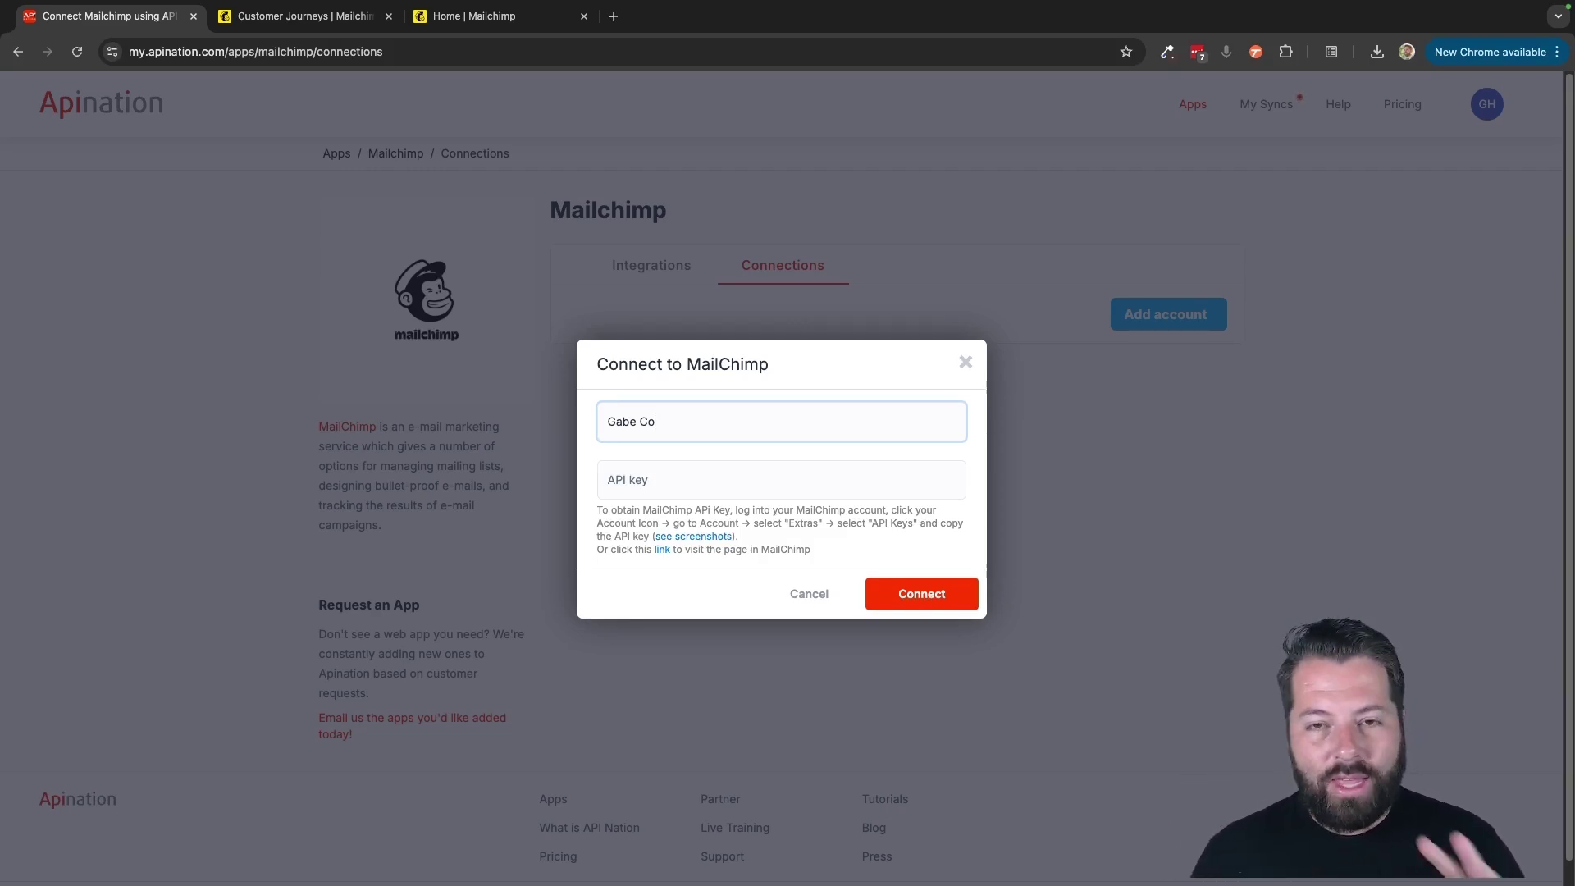
left_click_drag(604, 422, 704, 422)
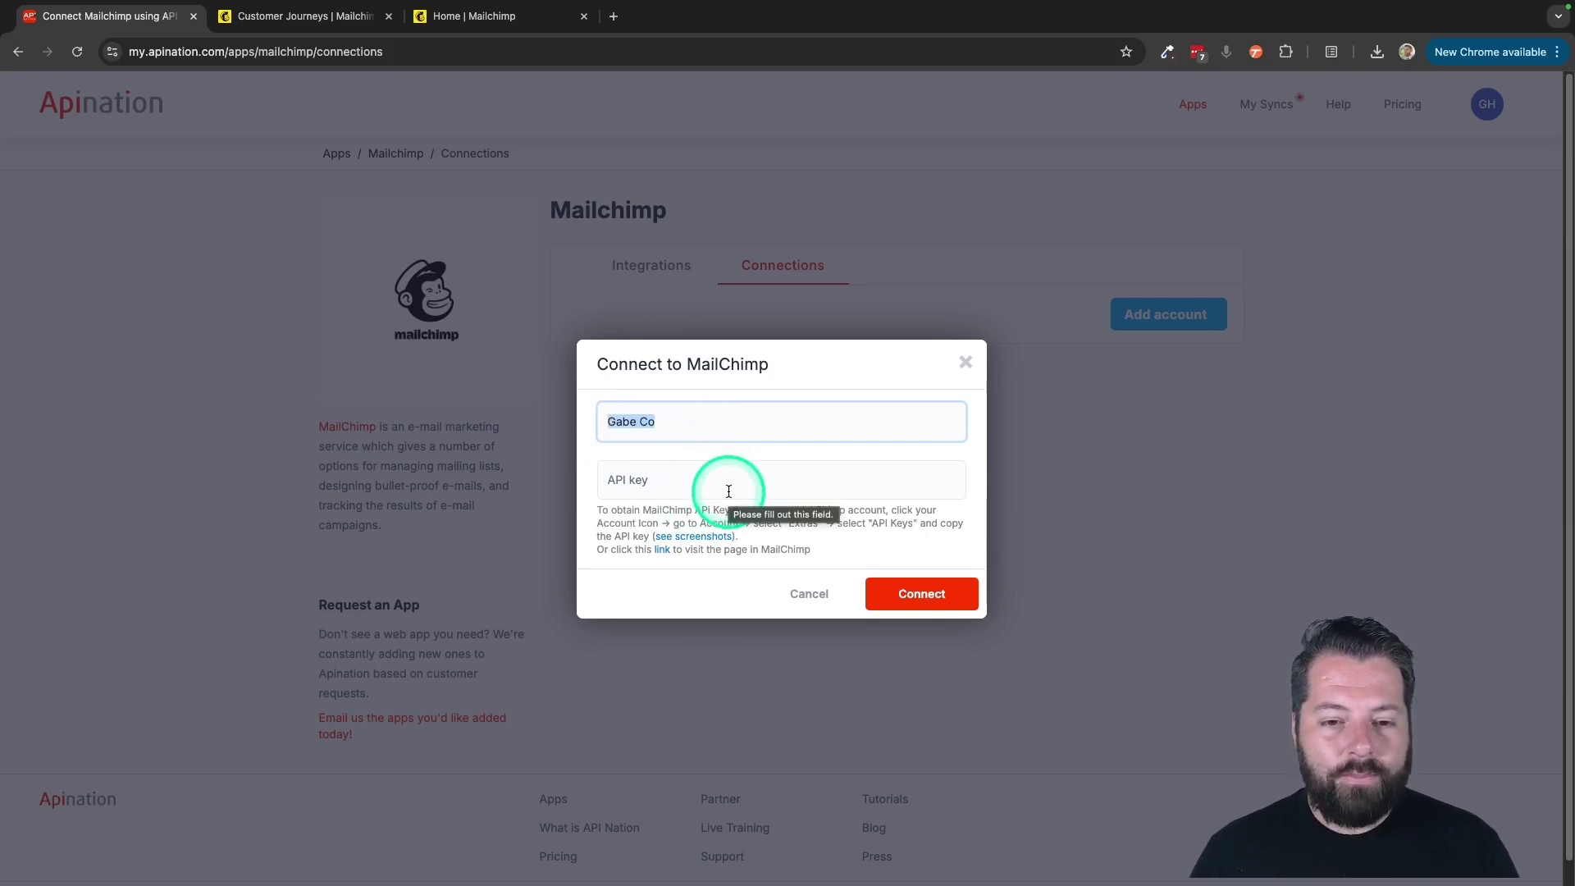
left_click(670, 479)
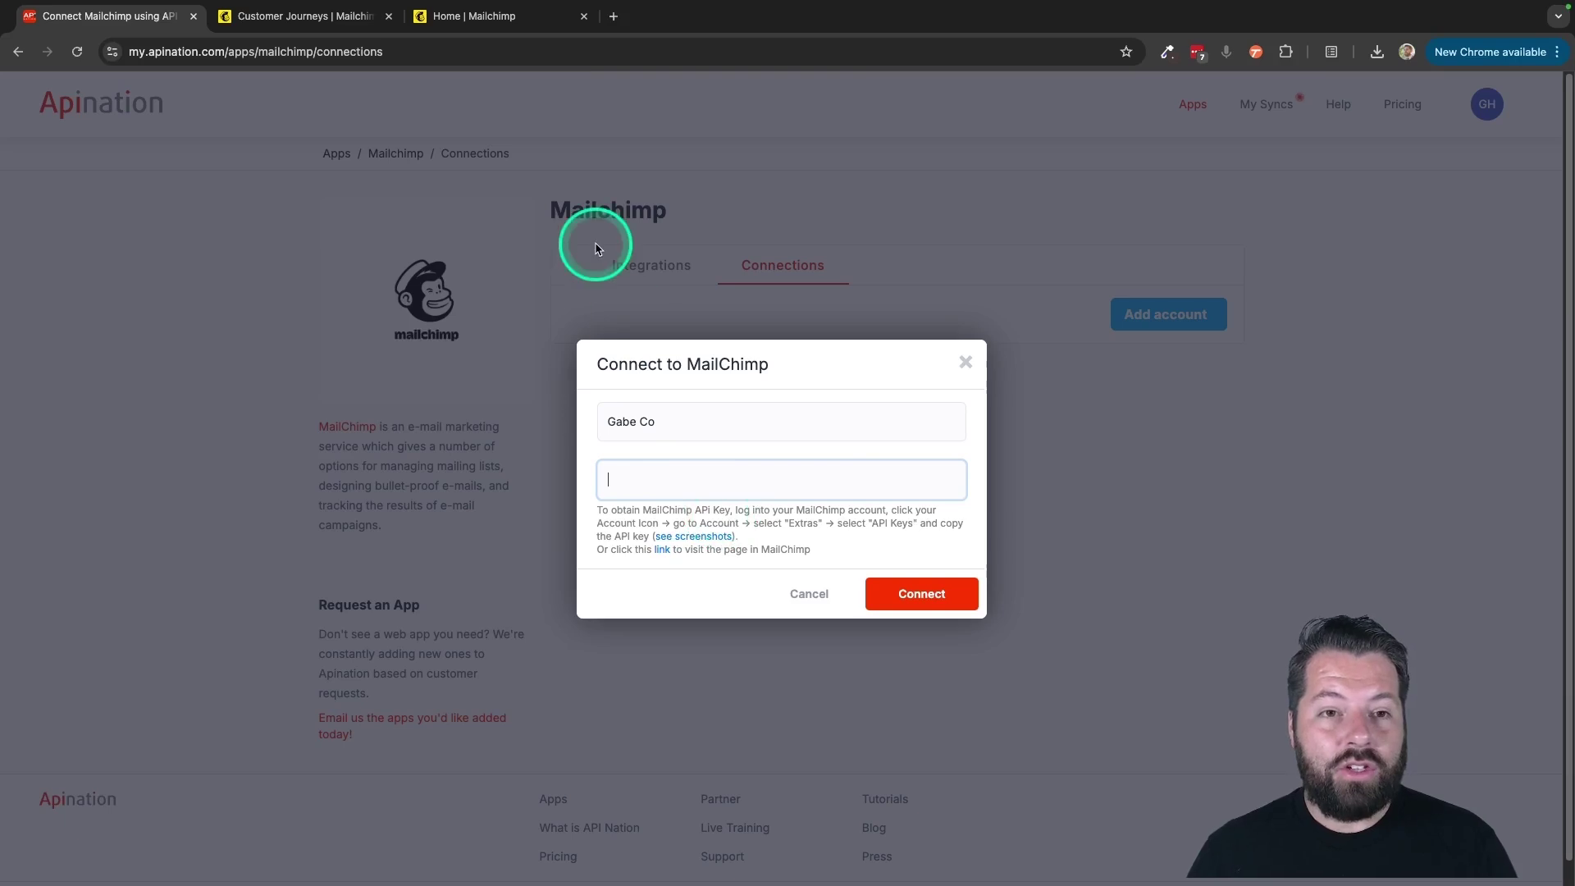
Step: Switch to the open Mailchimp site and go from the account profile to the API keys page
left_click(490, 15)
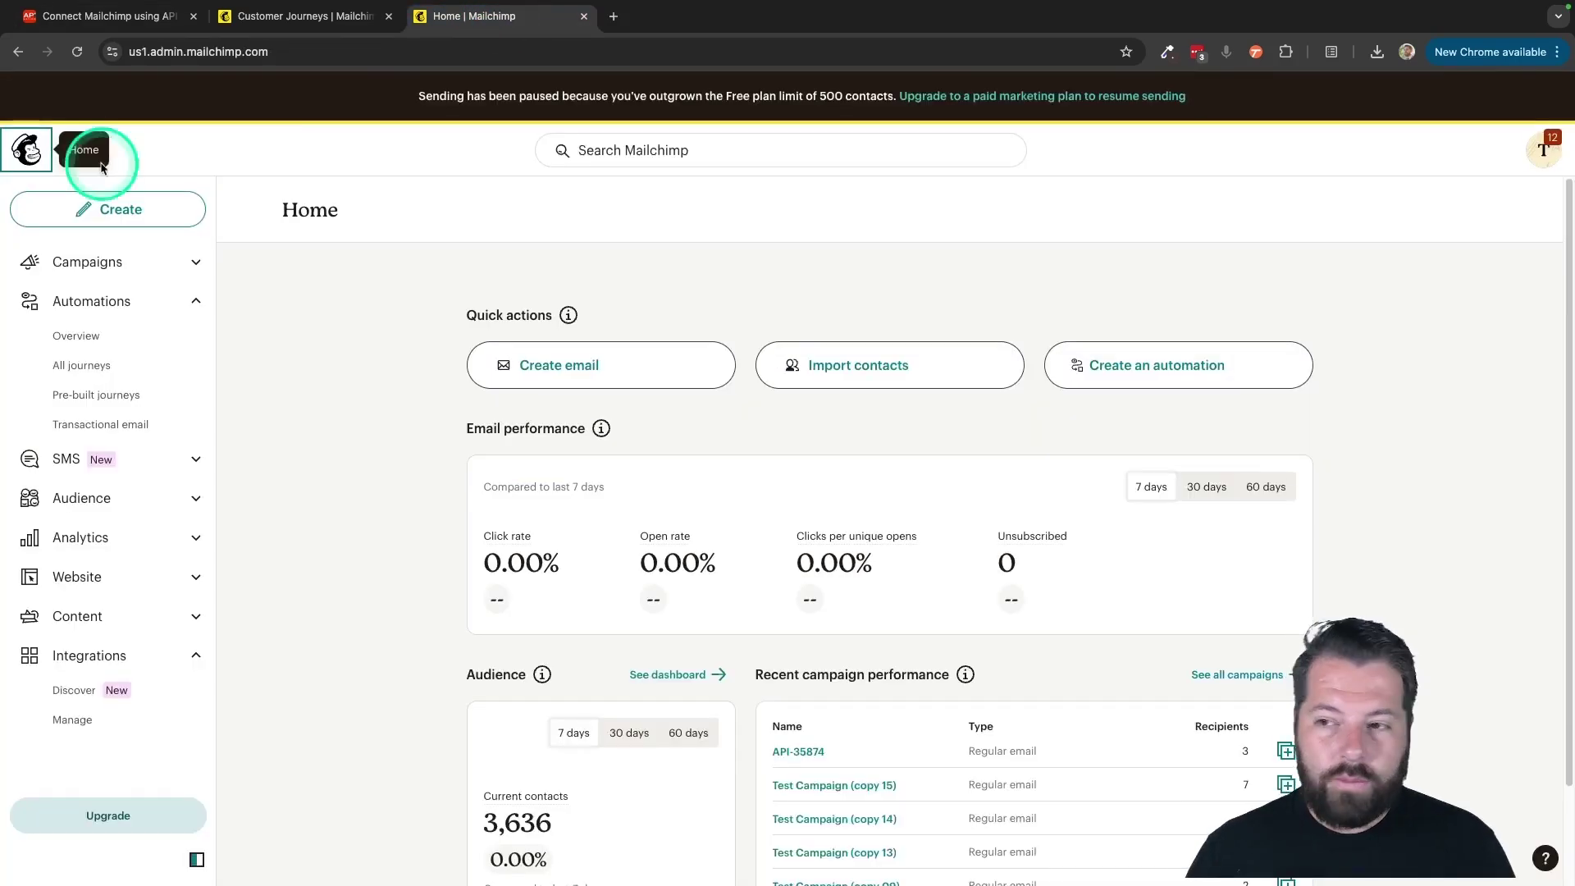
left_click(1544, 154)
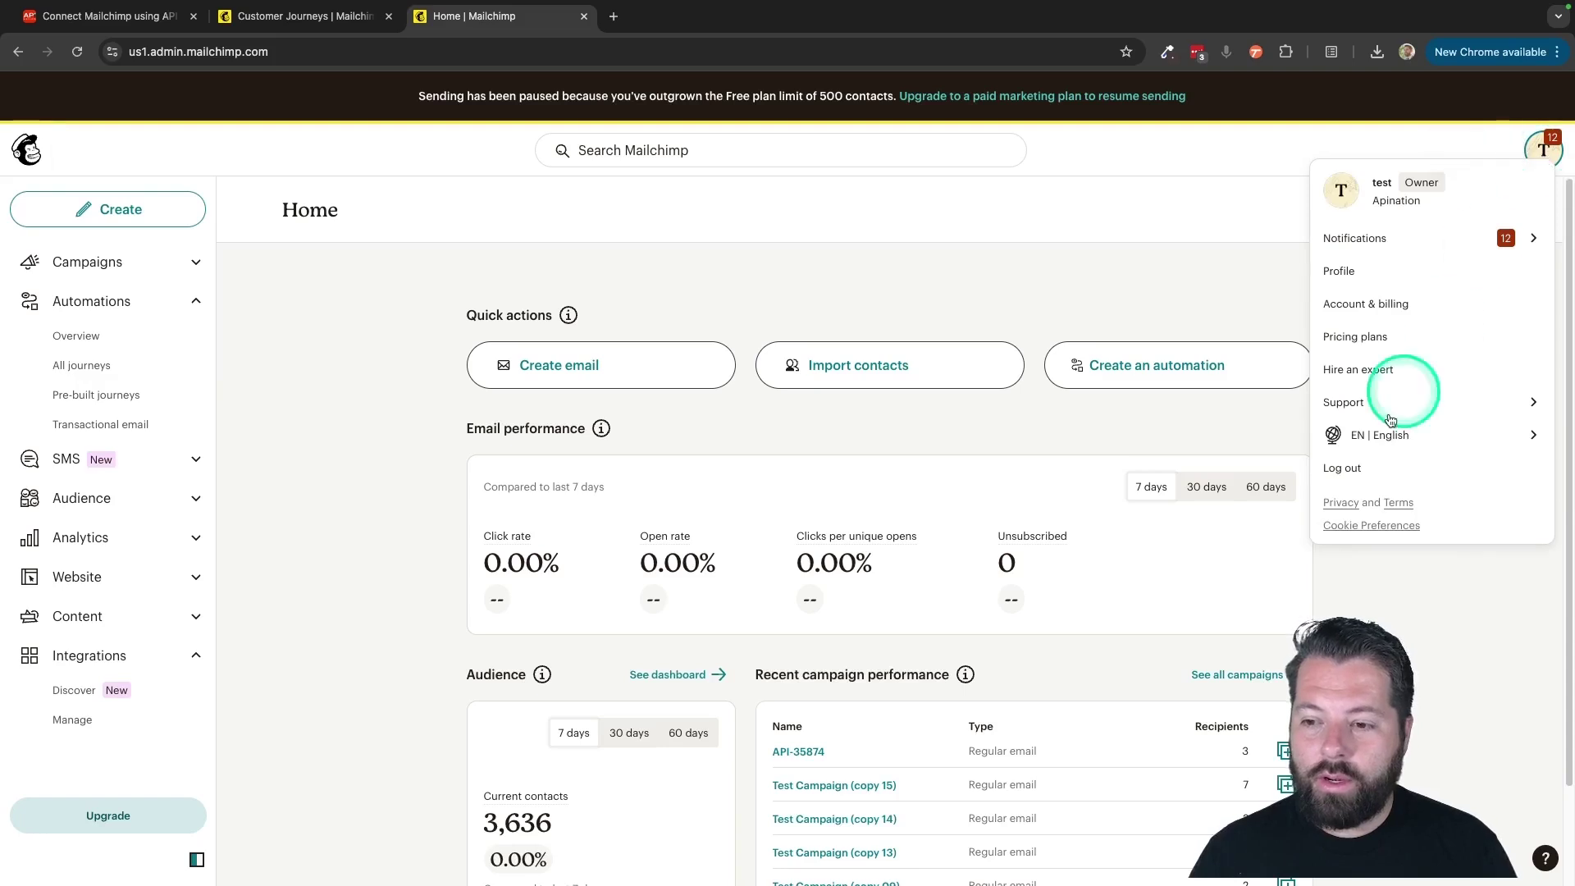
left_click(1357, 286)
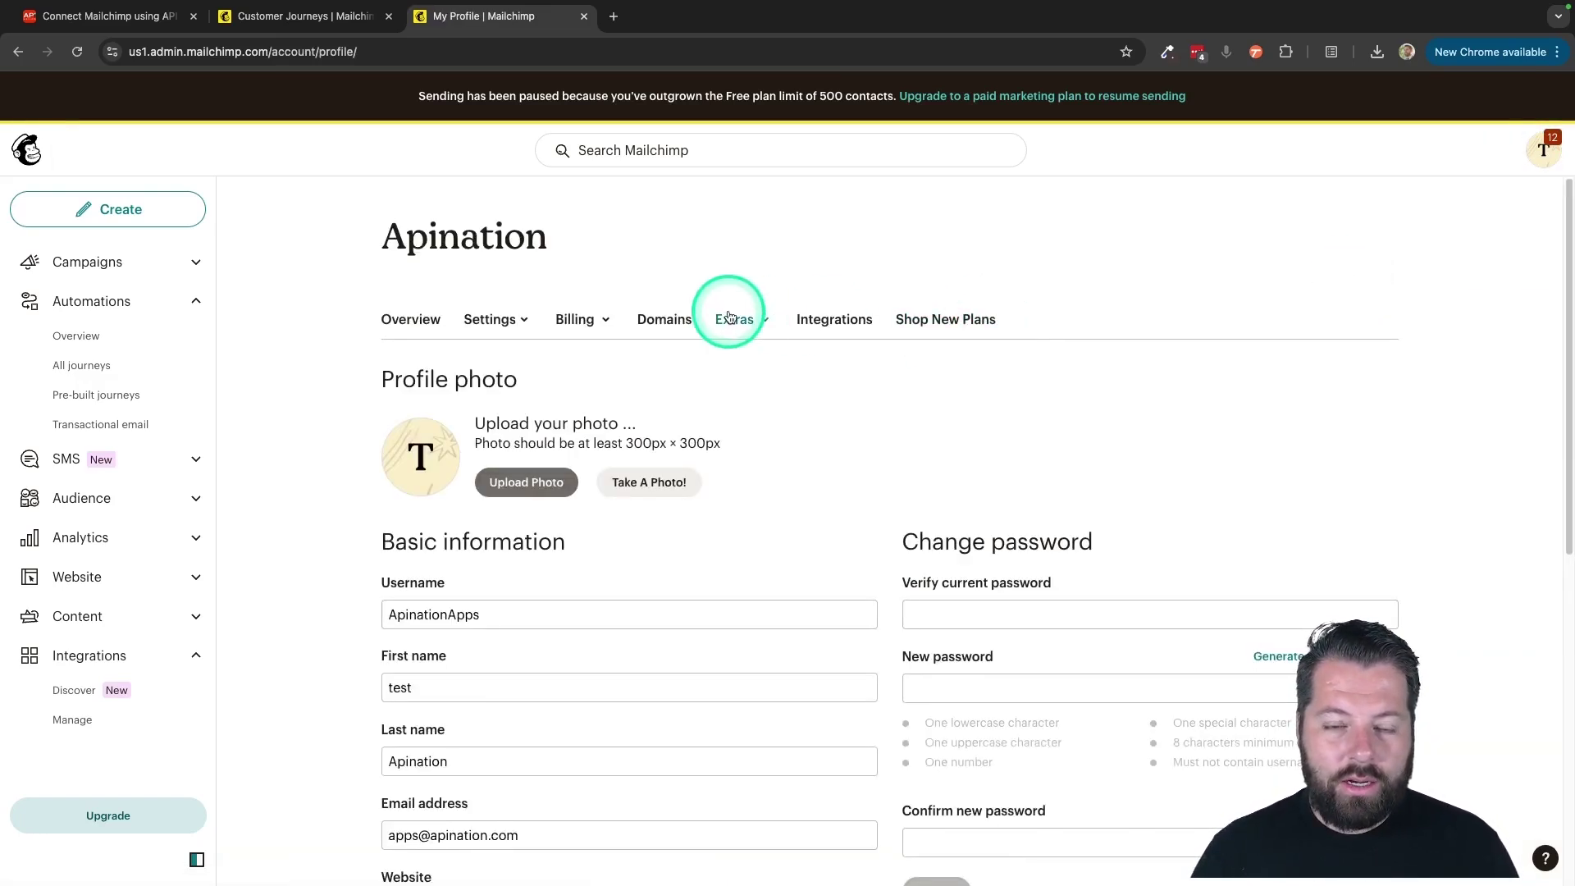
left_click(751, 325)
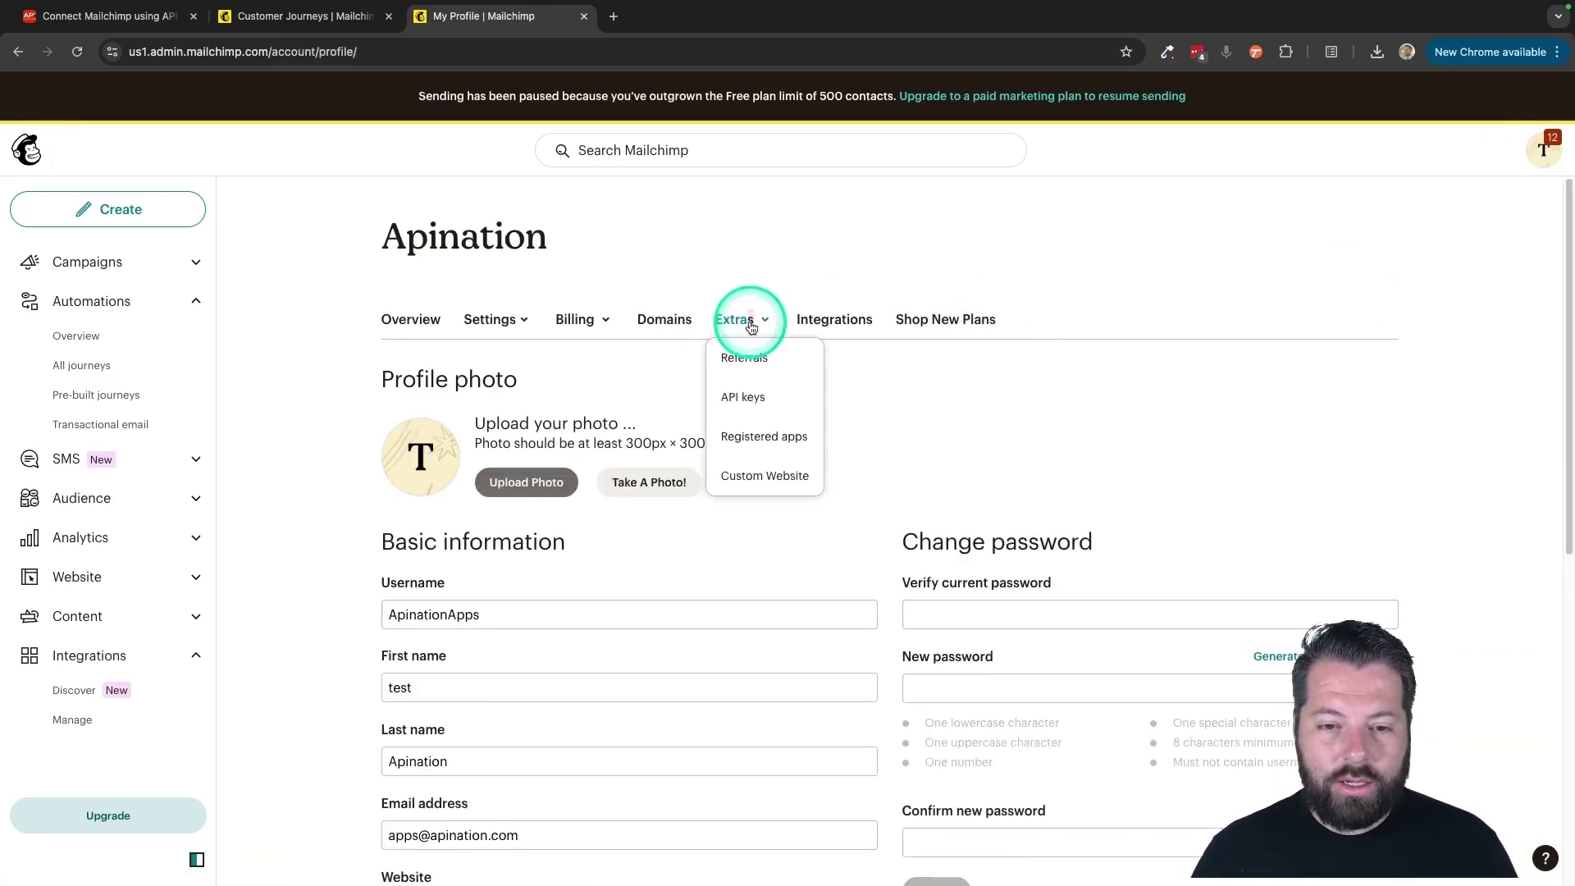
left_click(750, 399)
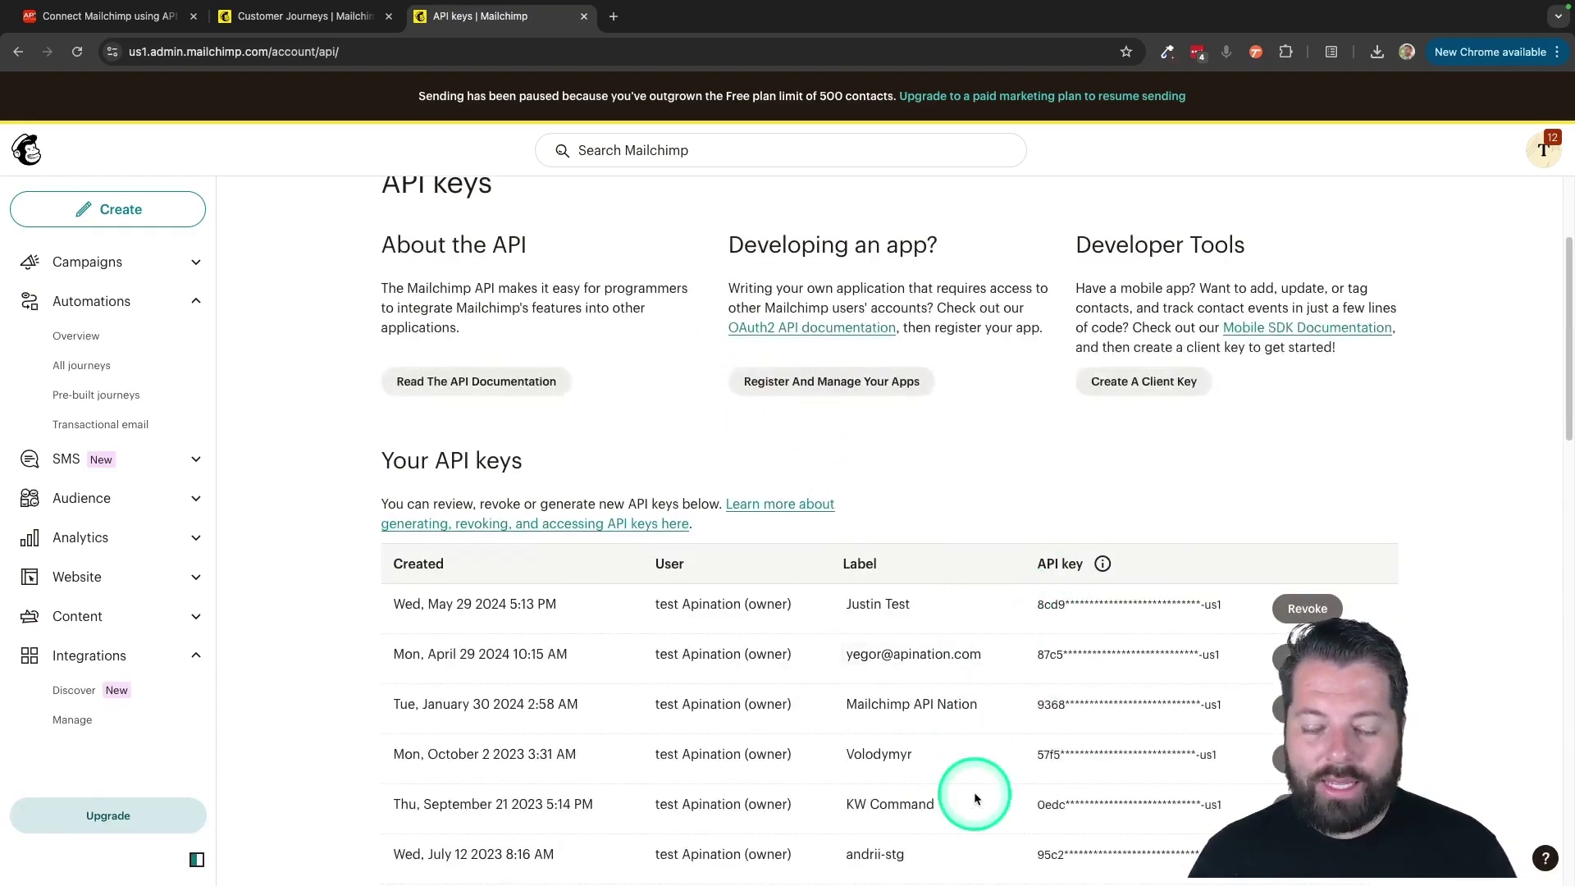
Step: Generate a new Mailchimp API key named "Gabe Co Key" and copy it to the clipboard
scroll(975, 795, "down", 4)
scroll(1011, 544, "down", 10)
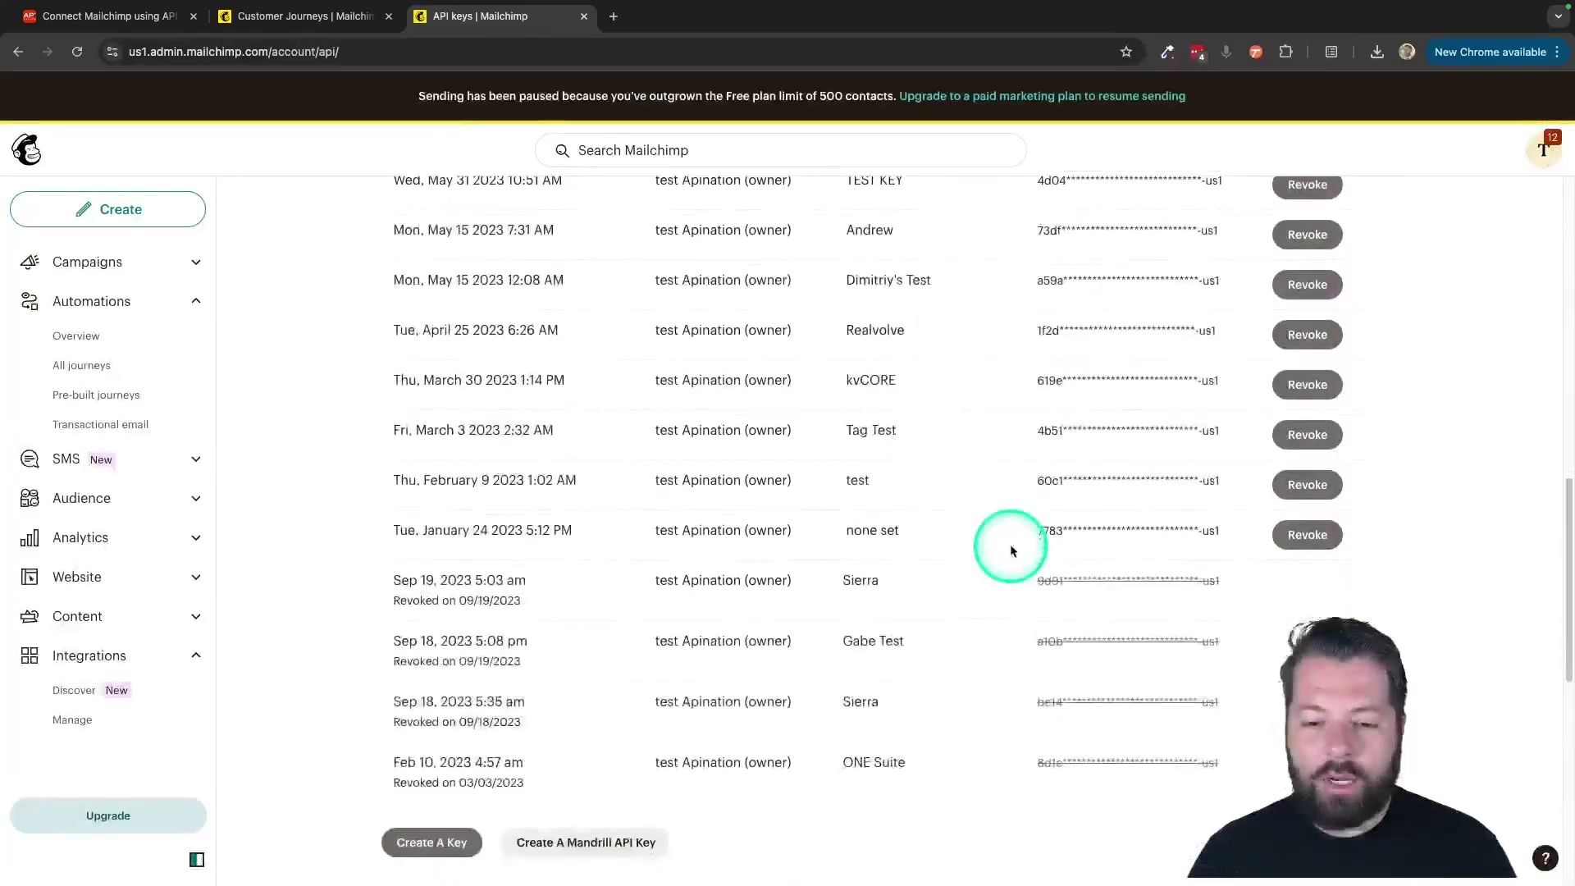
left_click(432, 507)
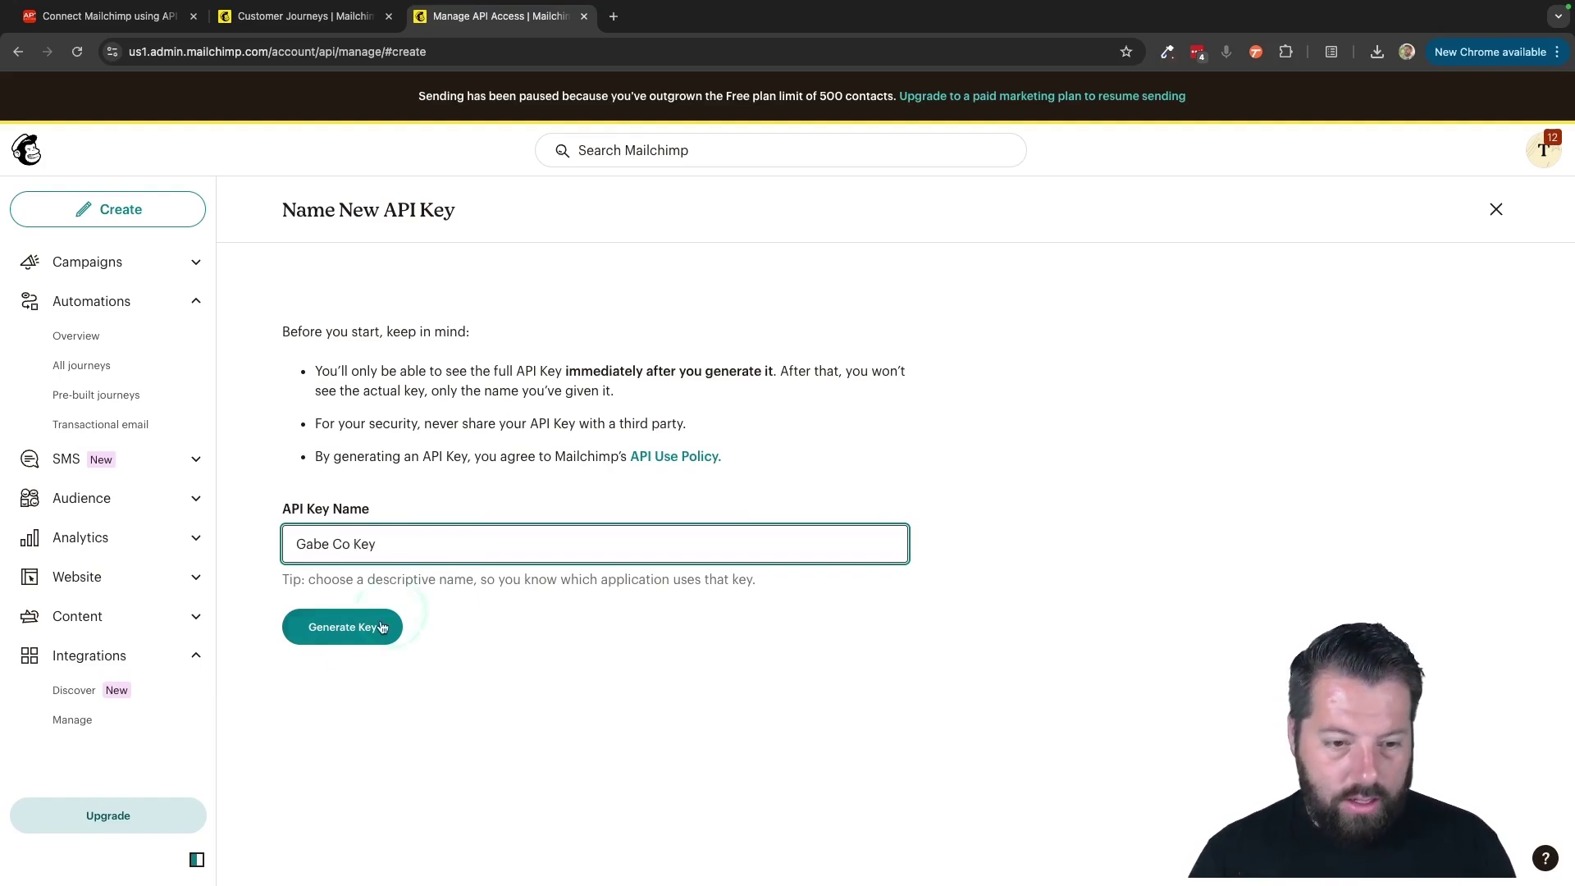
left_click(344, 626)
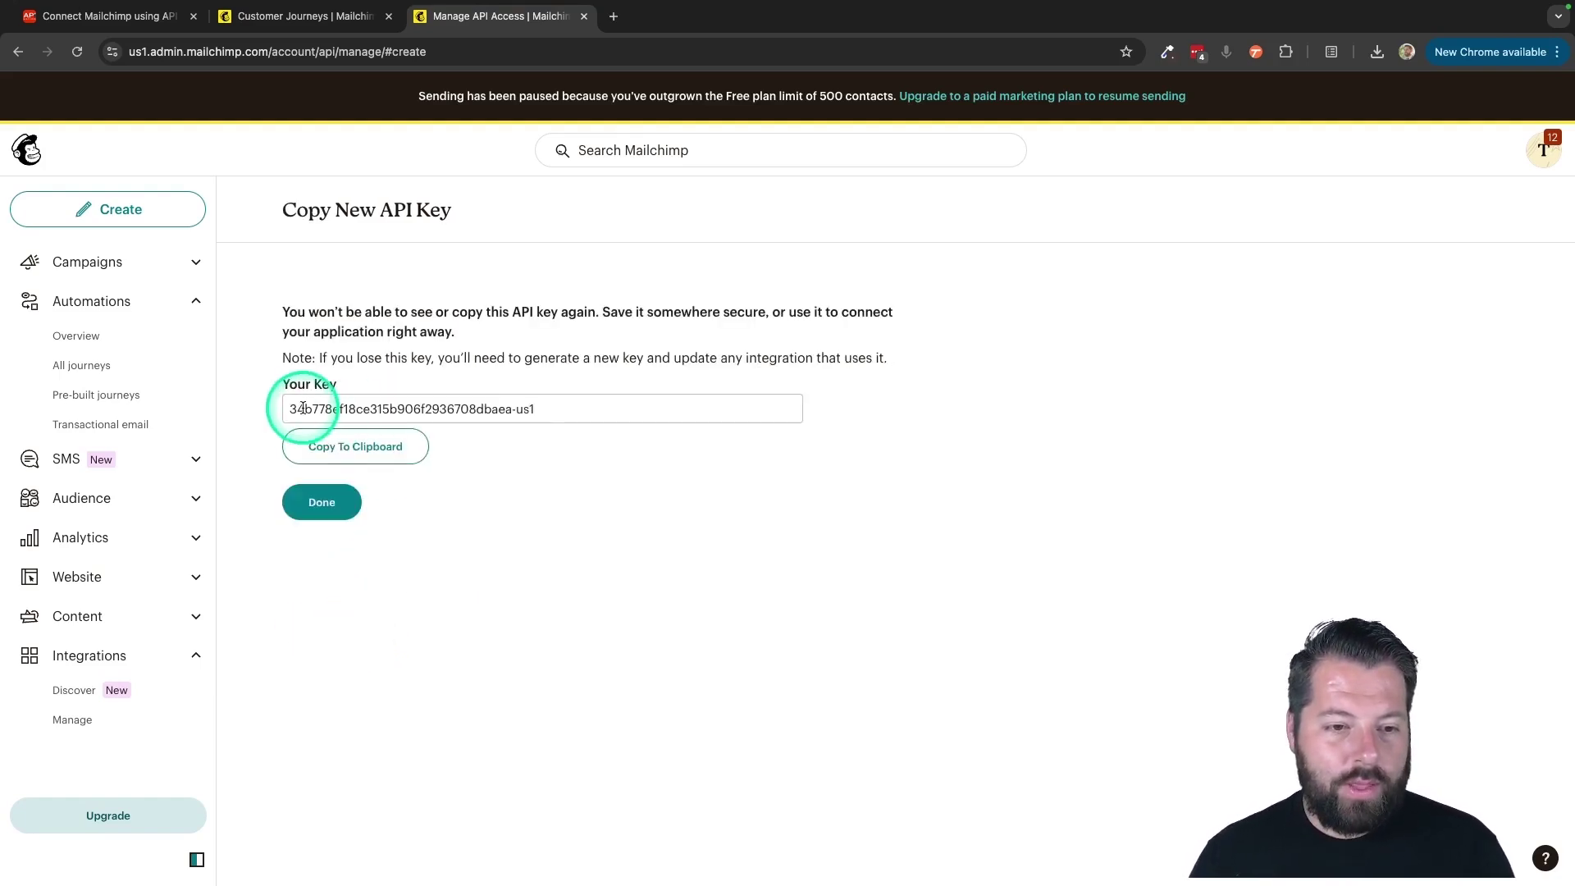
left_click(366, 448)
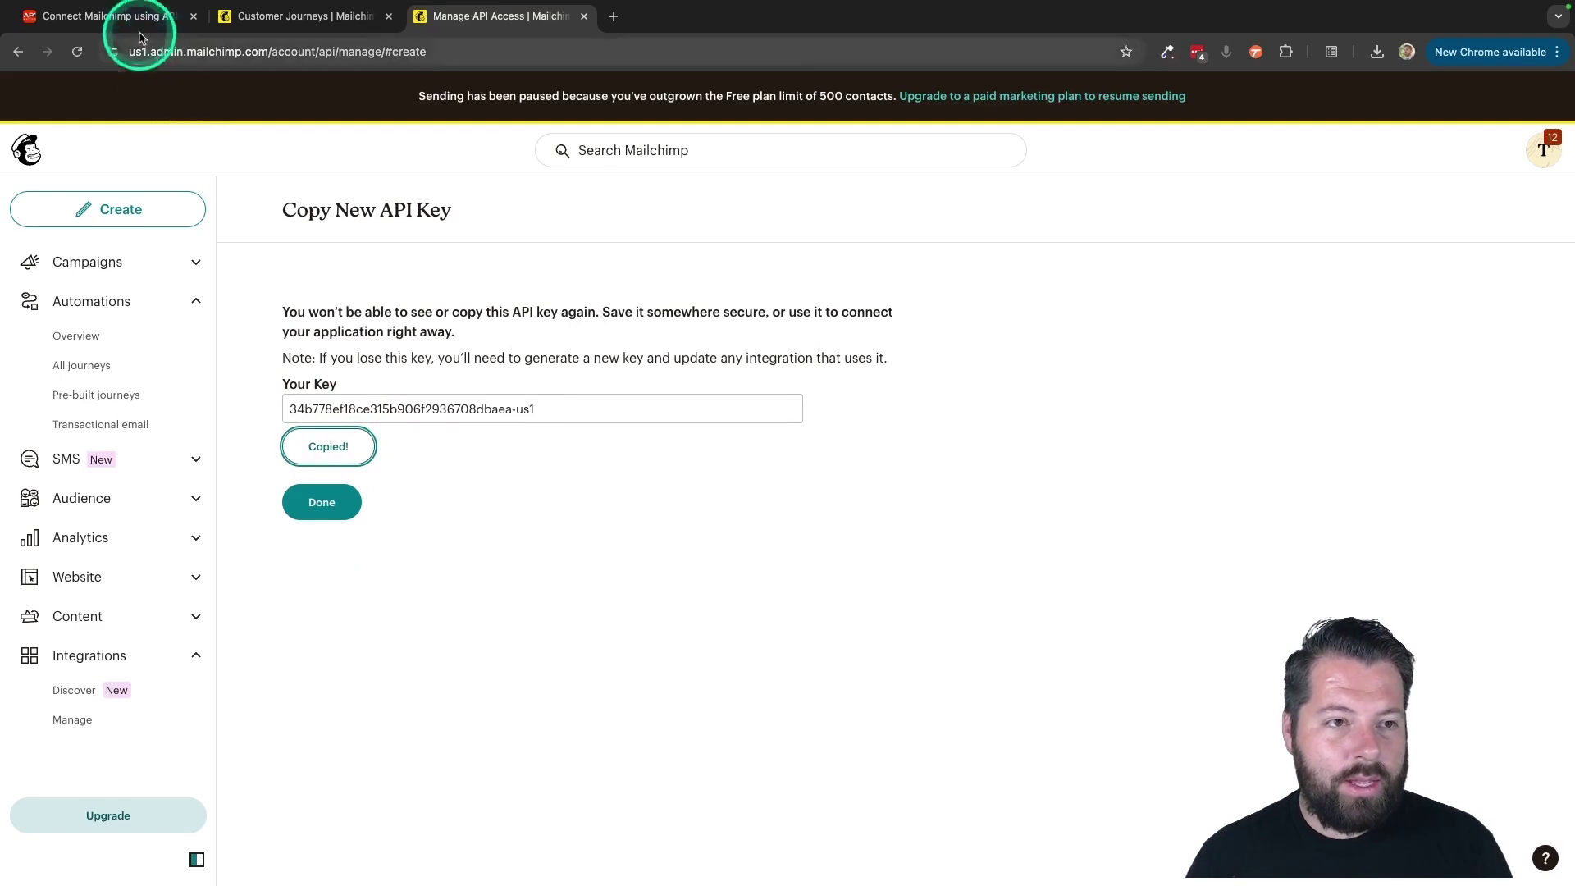
Step: Return to API Nation, paste the copied API key into the Mailchimp connection form and connect the account
left_click(103, 16)
left_click(680, 489)
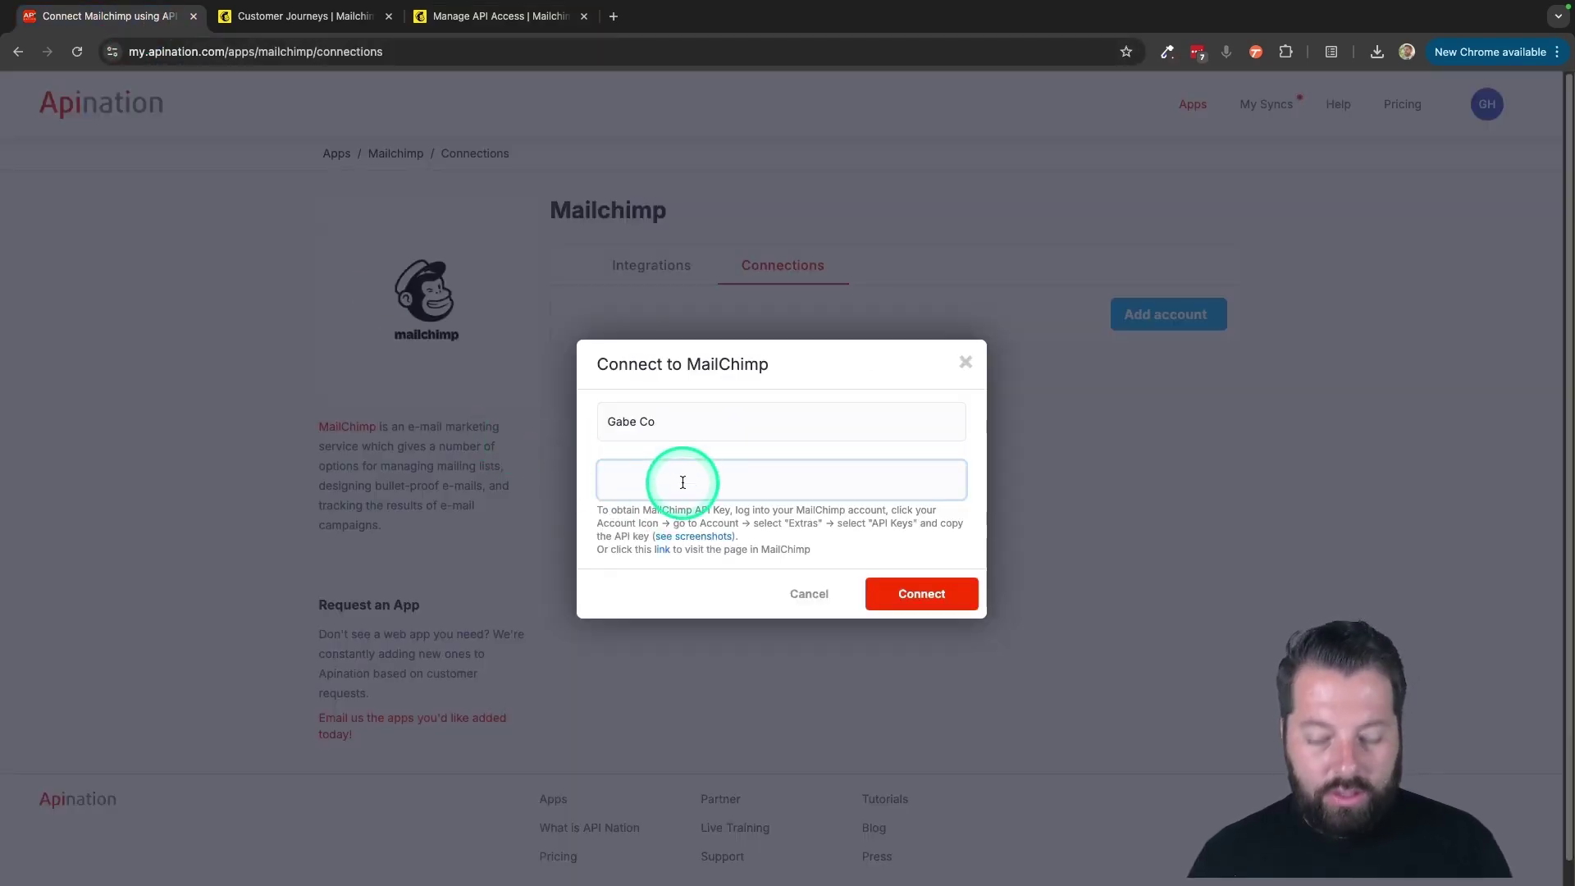
key("ctrl+v")
left_click(906, 592)
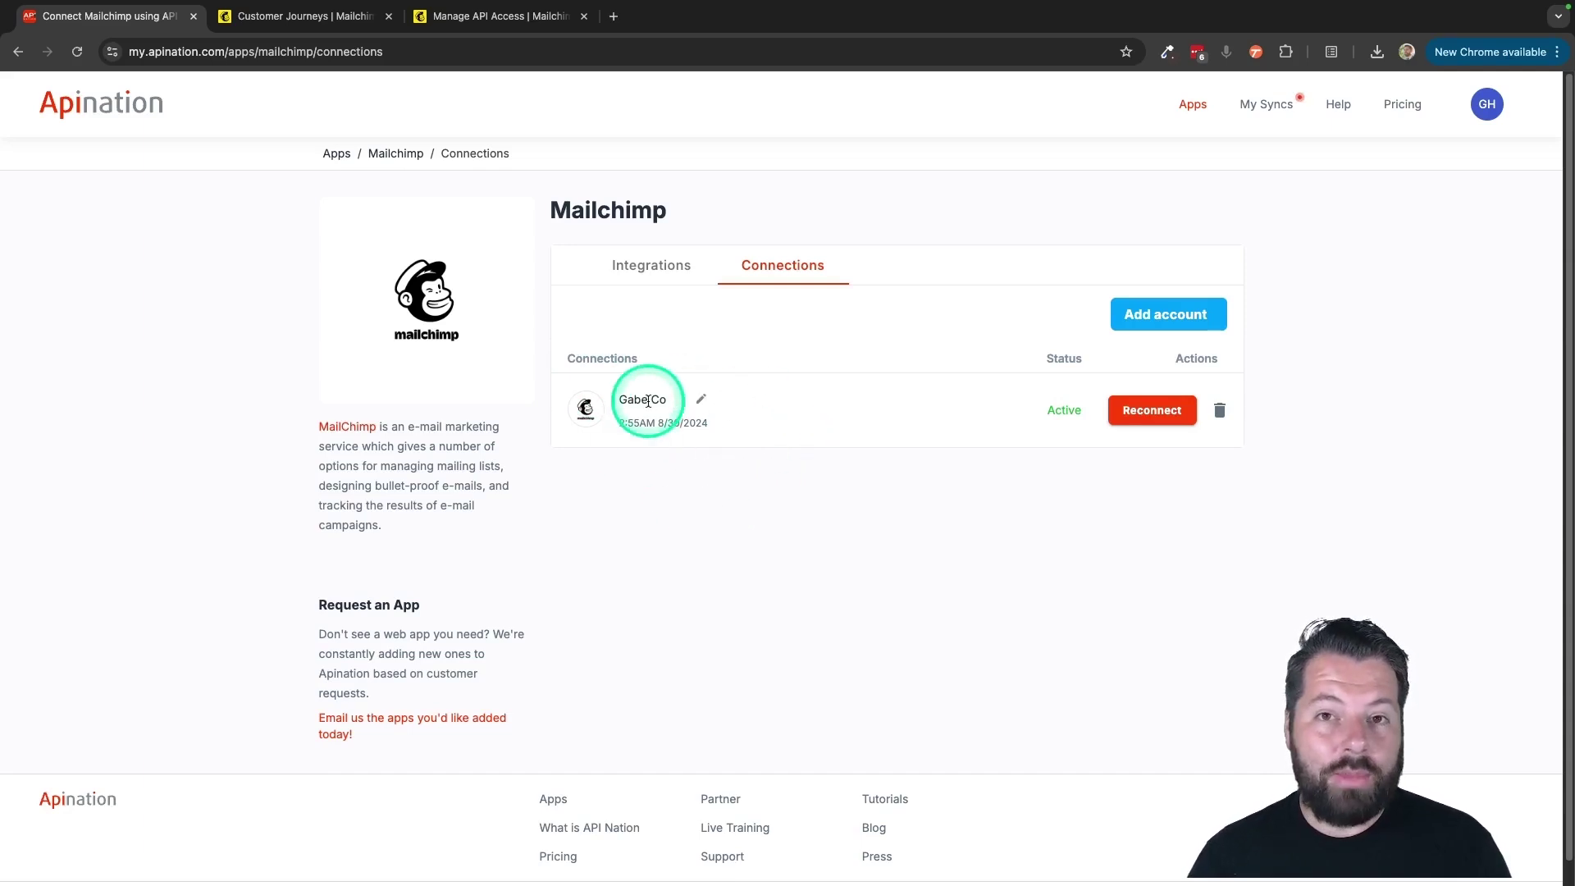
Step: Go back to Mailchimp's integrations and choose dotloop as the app for sync
left_click(650, 268)
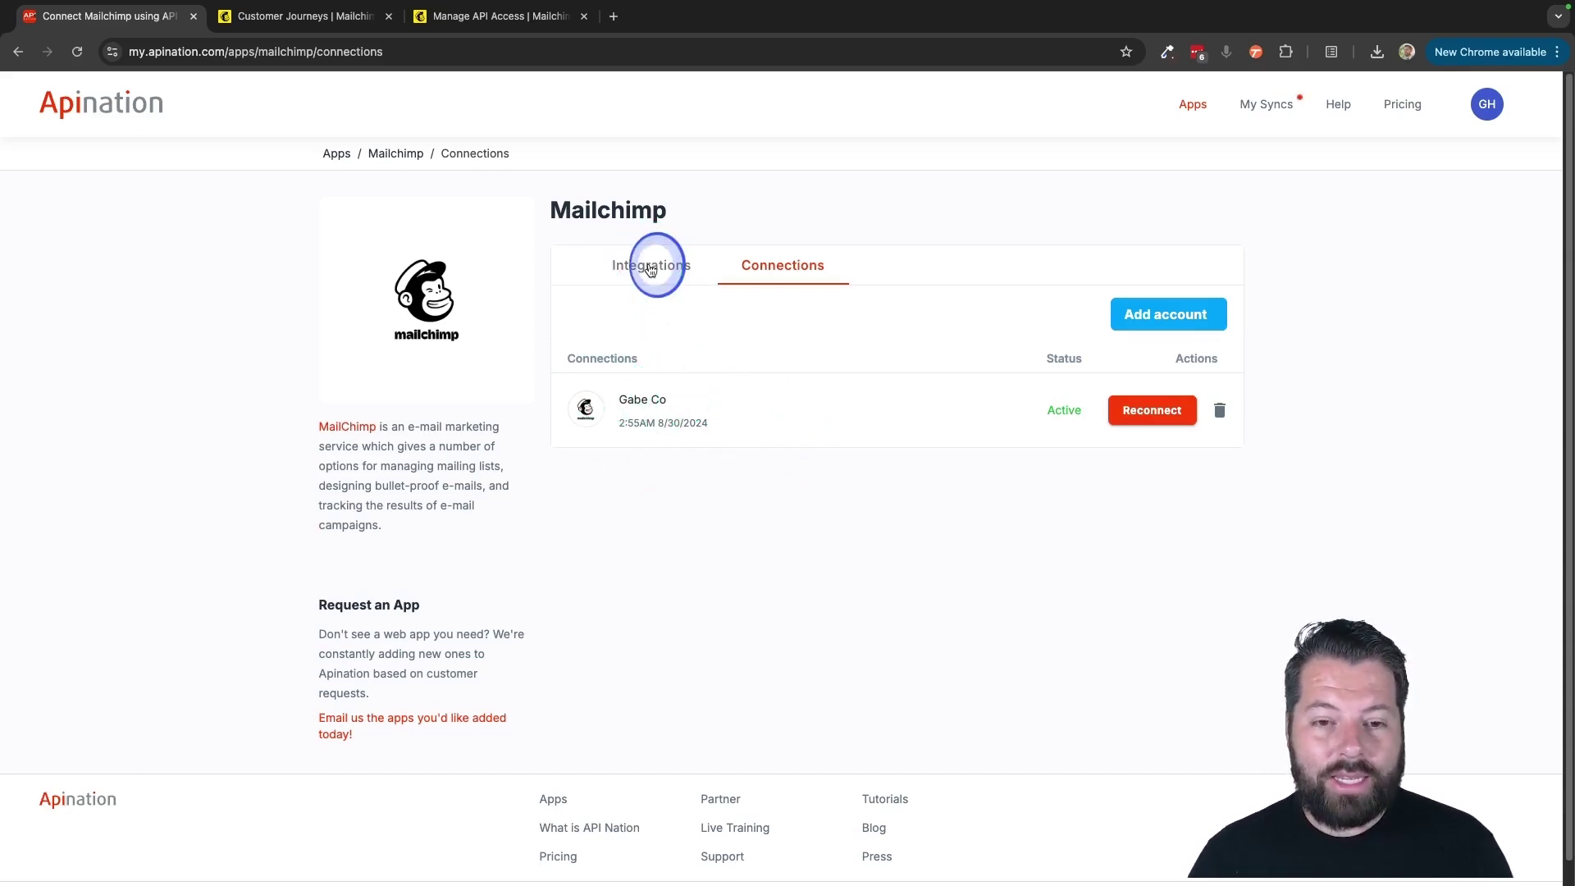
scroll(951, 439, "down", 1)
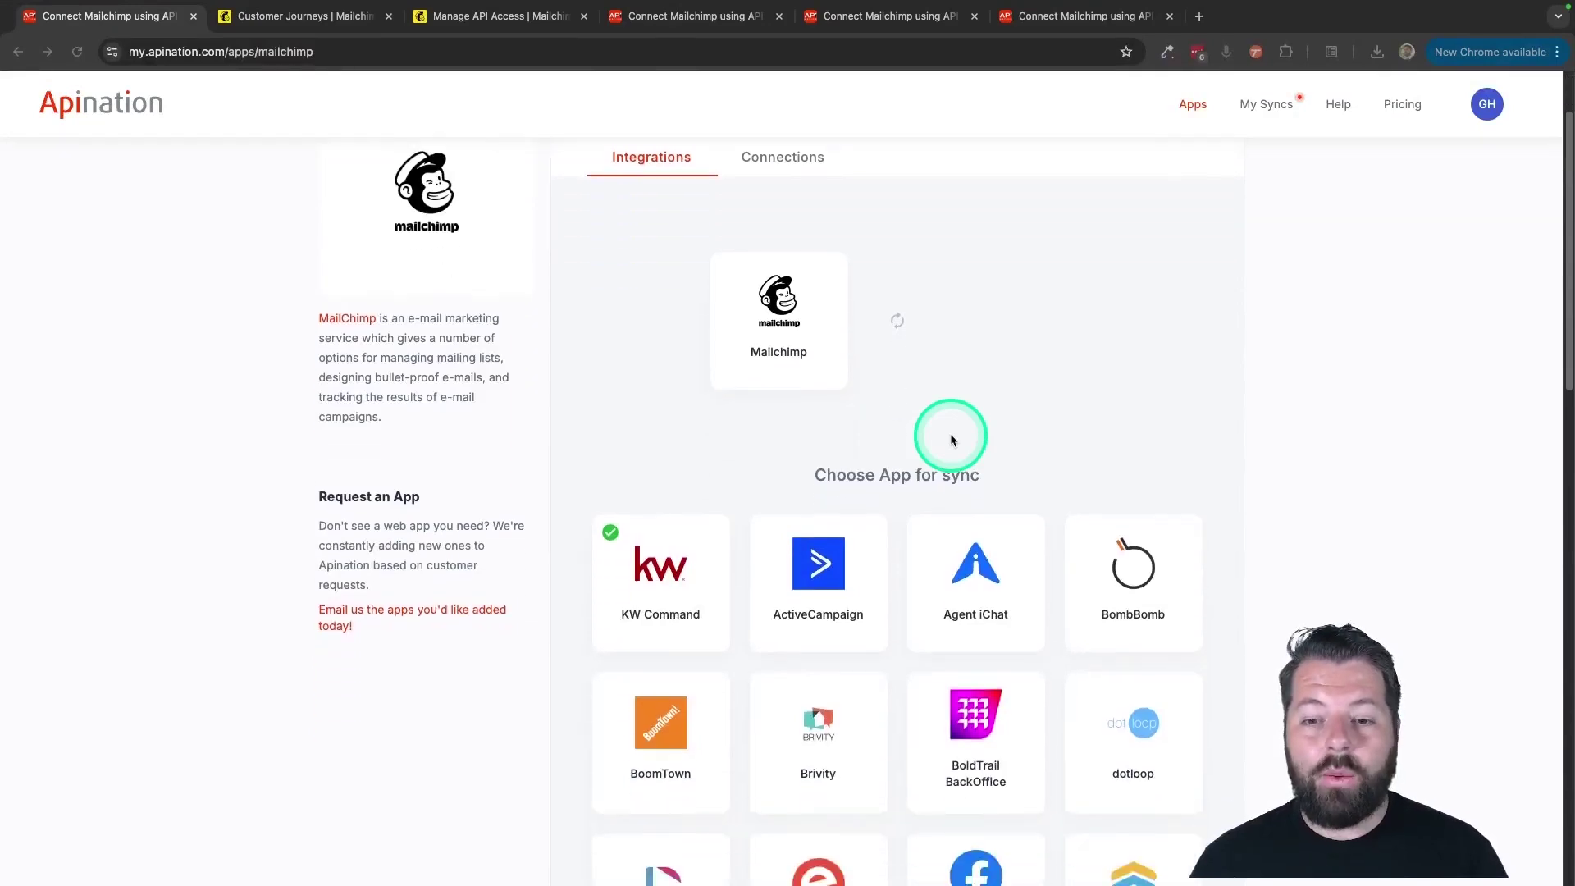
scroll(950, 439, "down", 2)
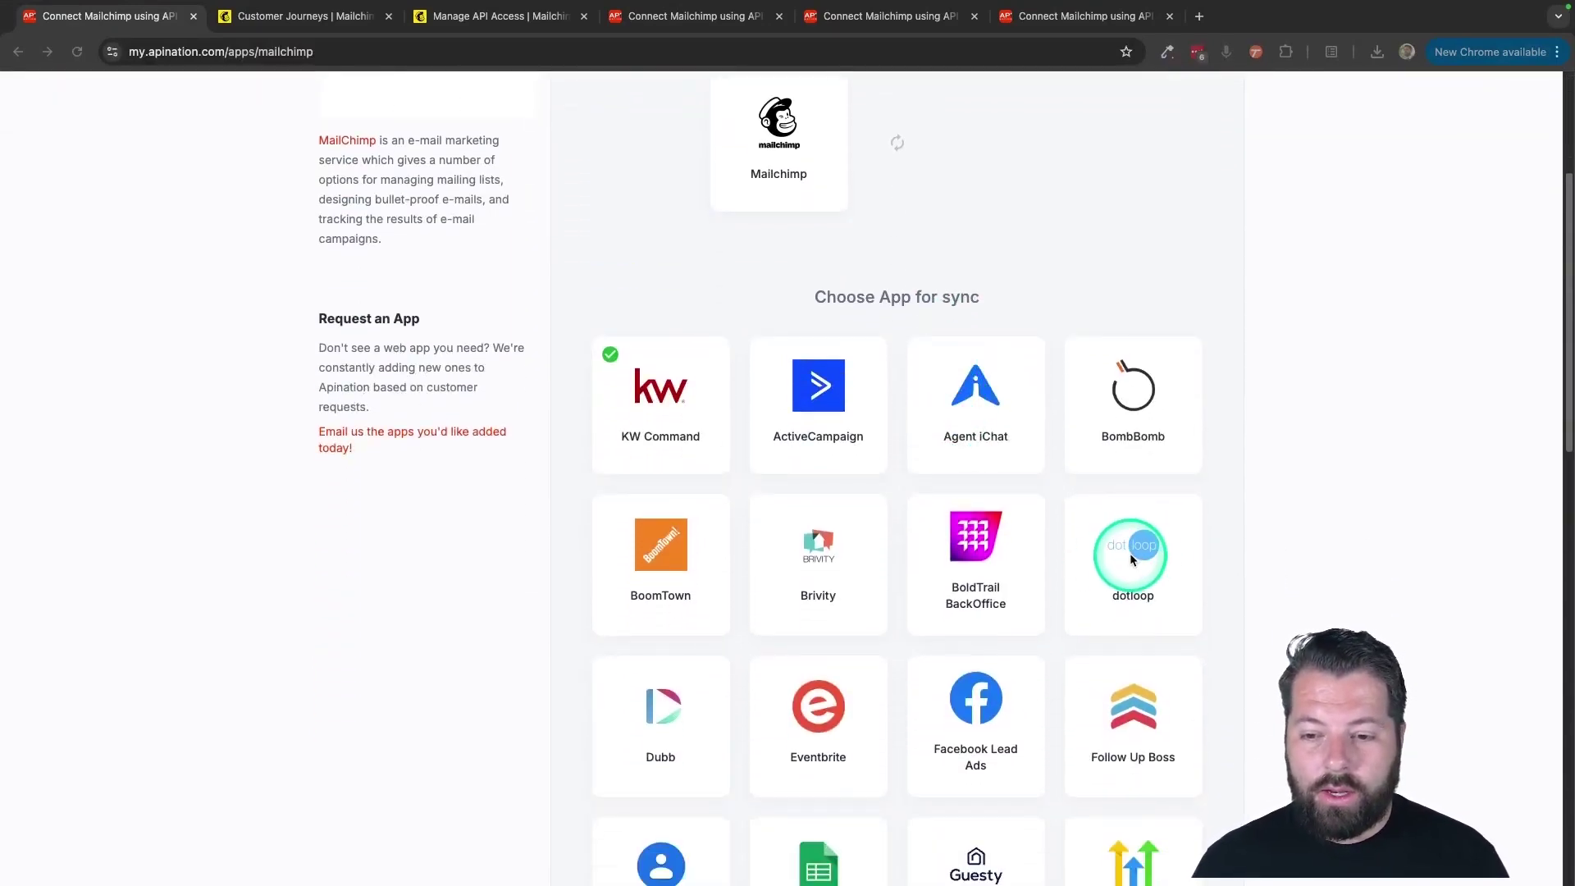
left_click(1130, 553)
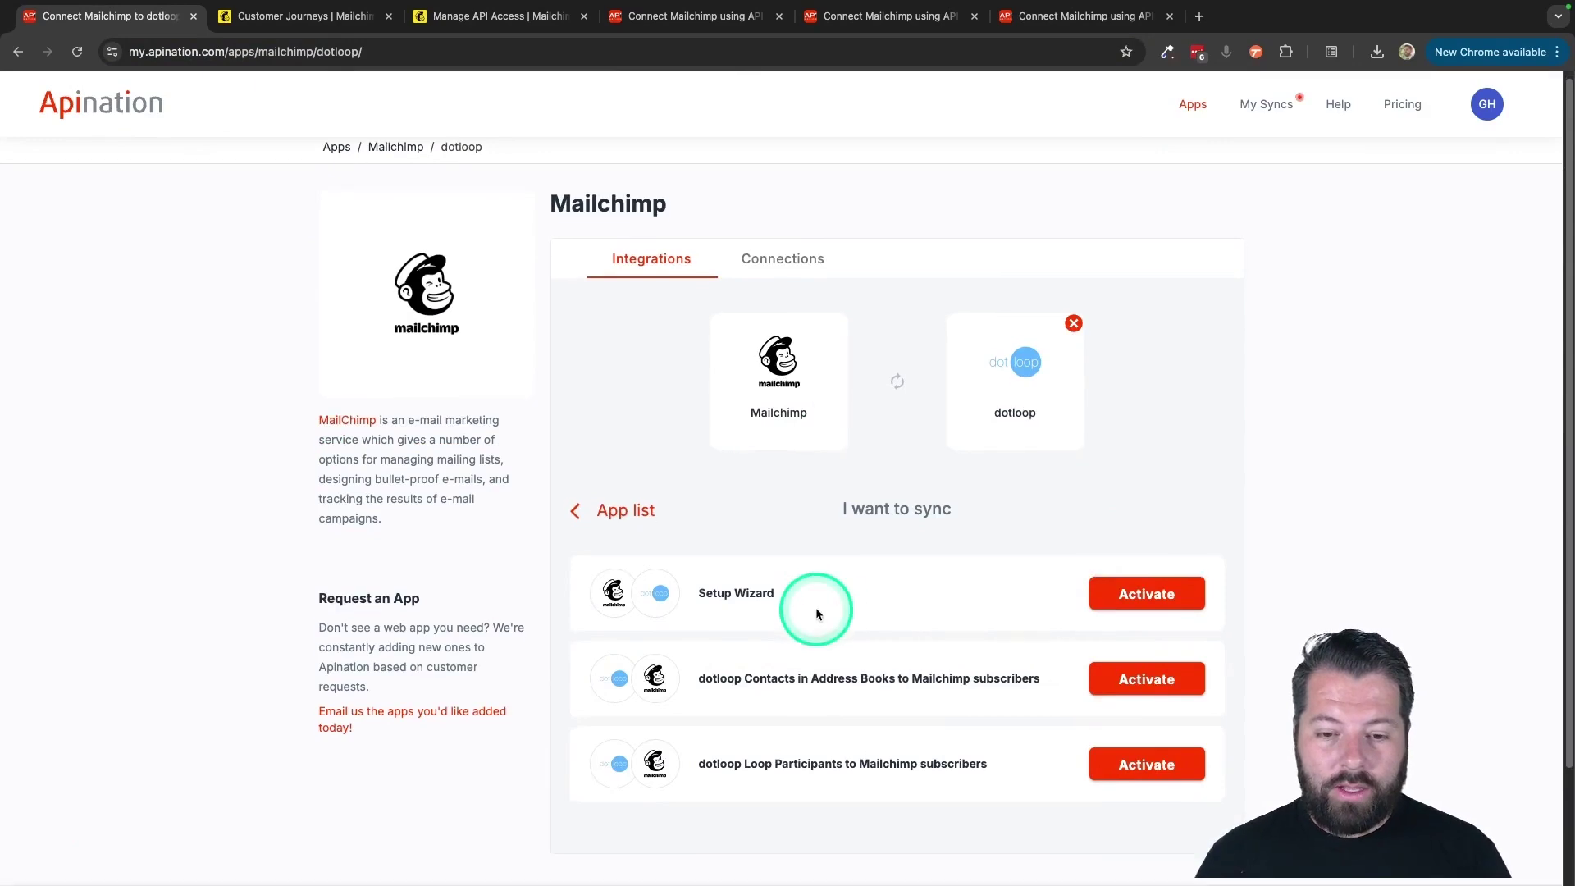
Step: Activate the "dotloop Loop Participants to Mailchimp subscribers" sync and select the already connected dotloop account for it
scroll(816, 607, "down", 2)
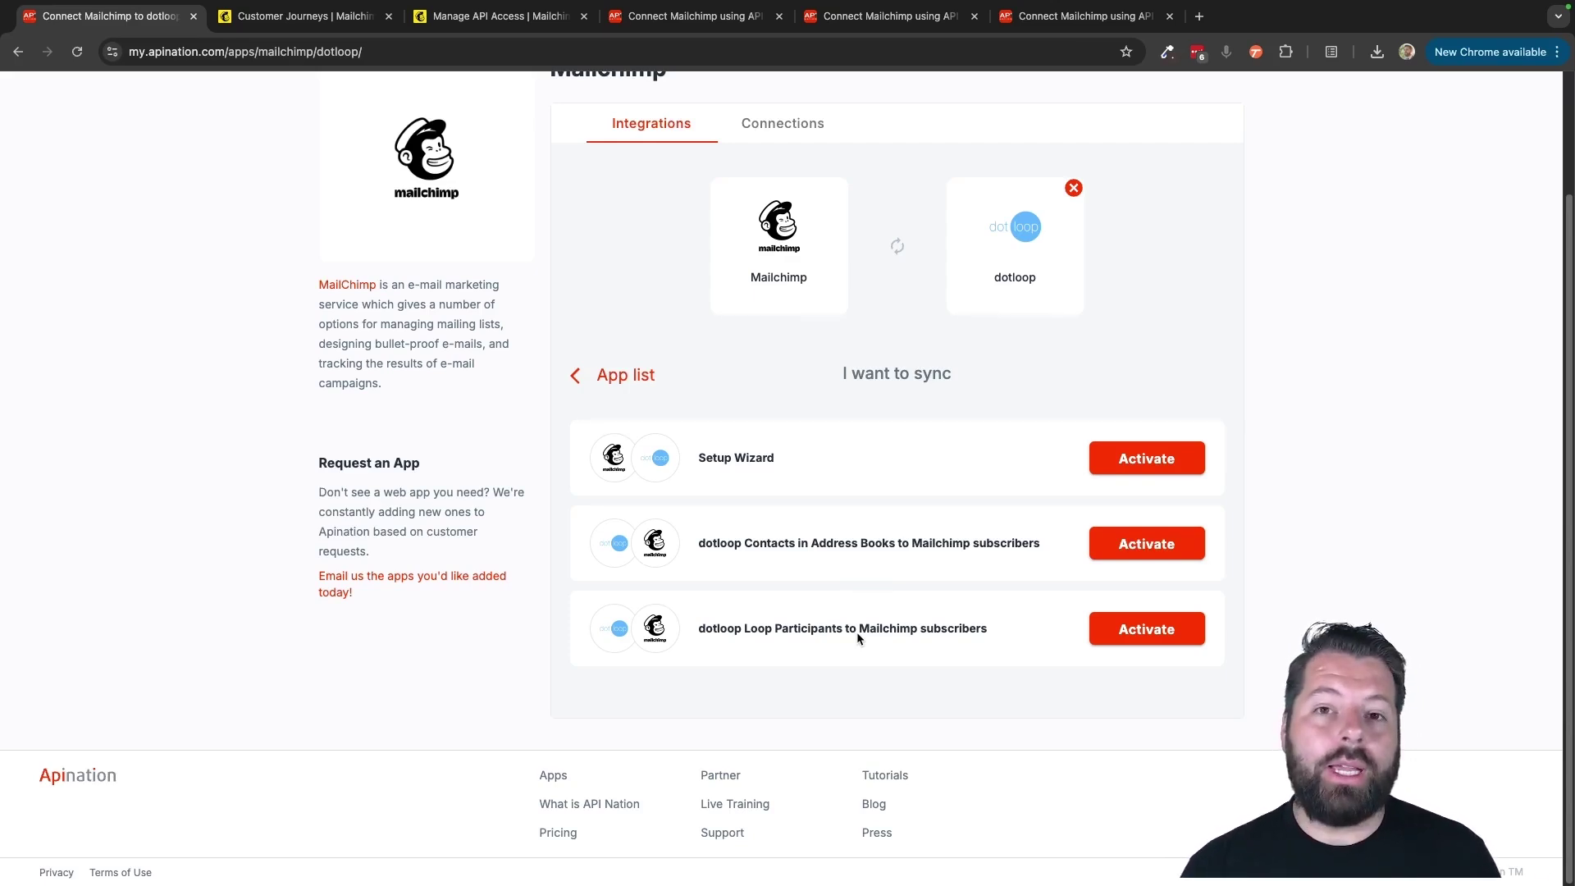
left_click_drag(738, 633, 809, 633)
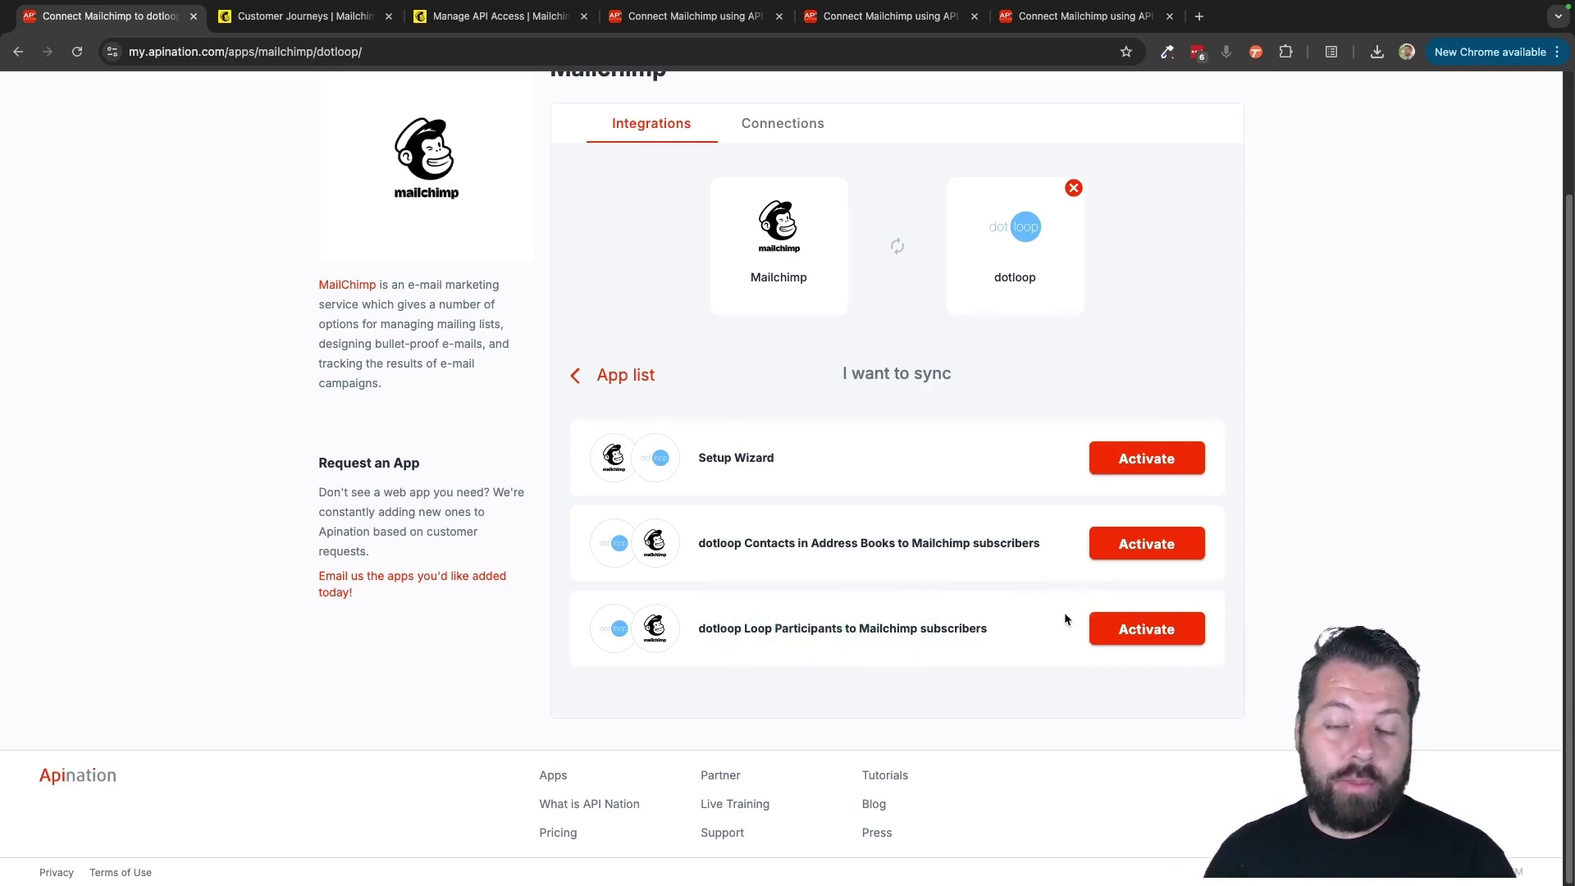
left_click(1124, 630)
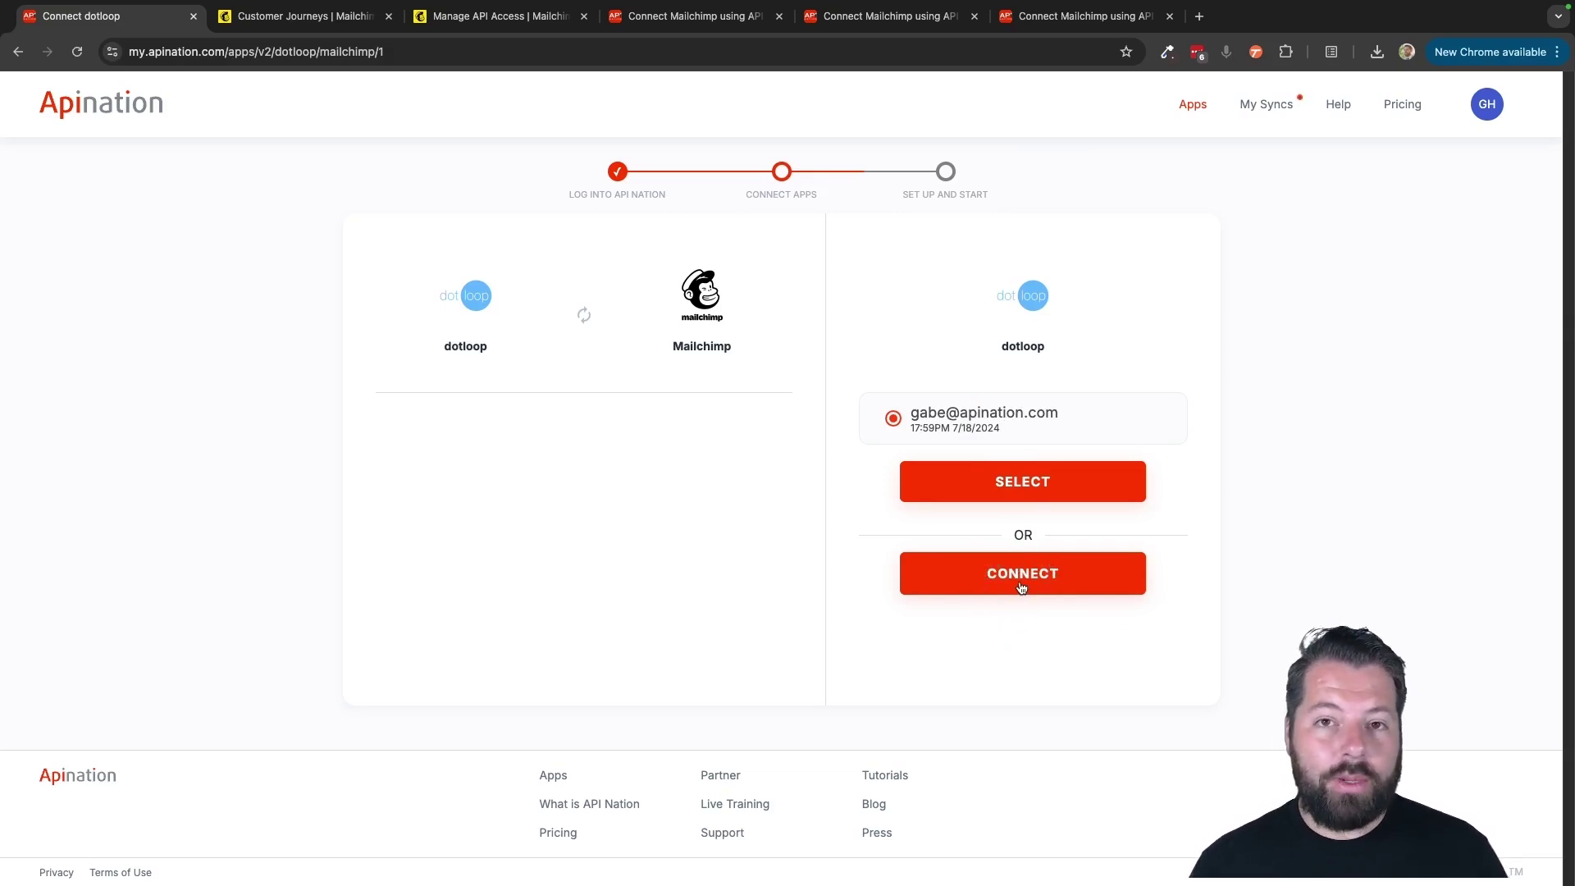
left_click(1029, 481)
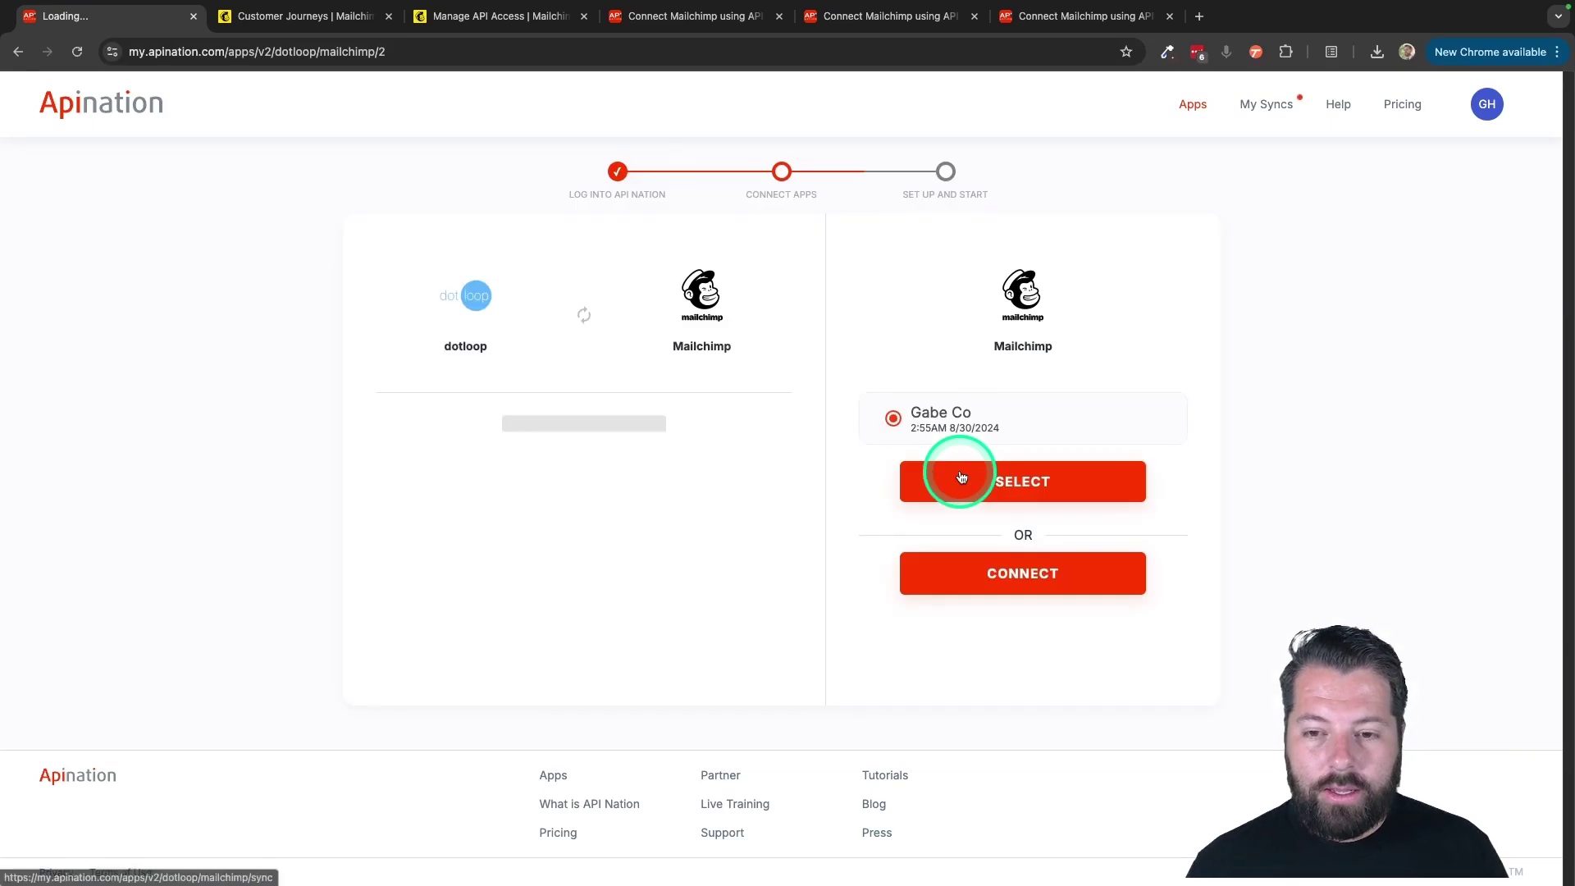
Step: Select the connected Gabe Co Mailchimp account and enable syncing of all existing loops in the dotloop account
left_click(1026, 488)
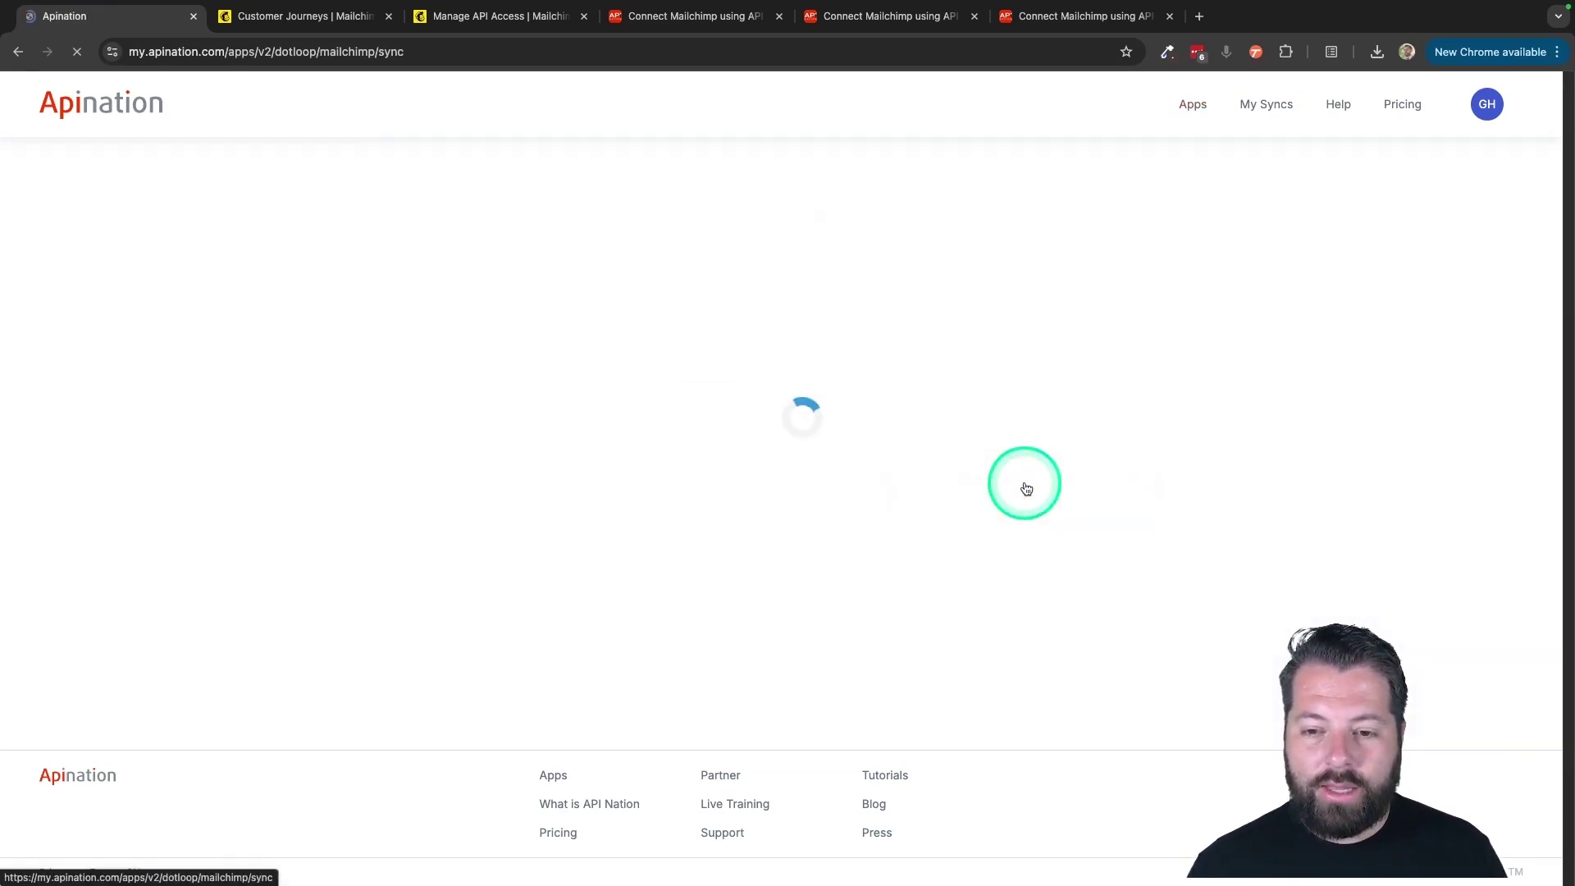
scroll(1026, 488, "down", 2)
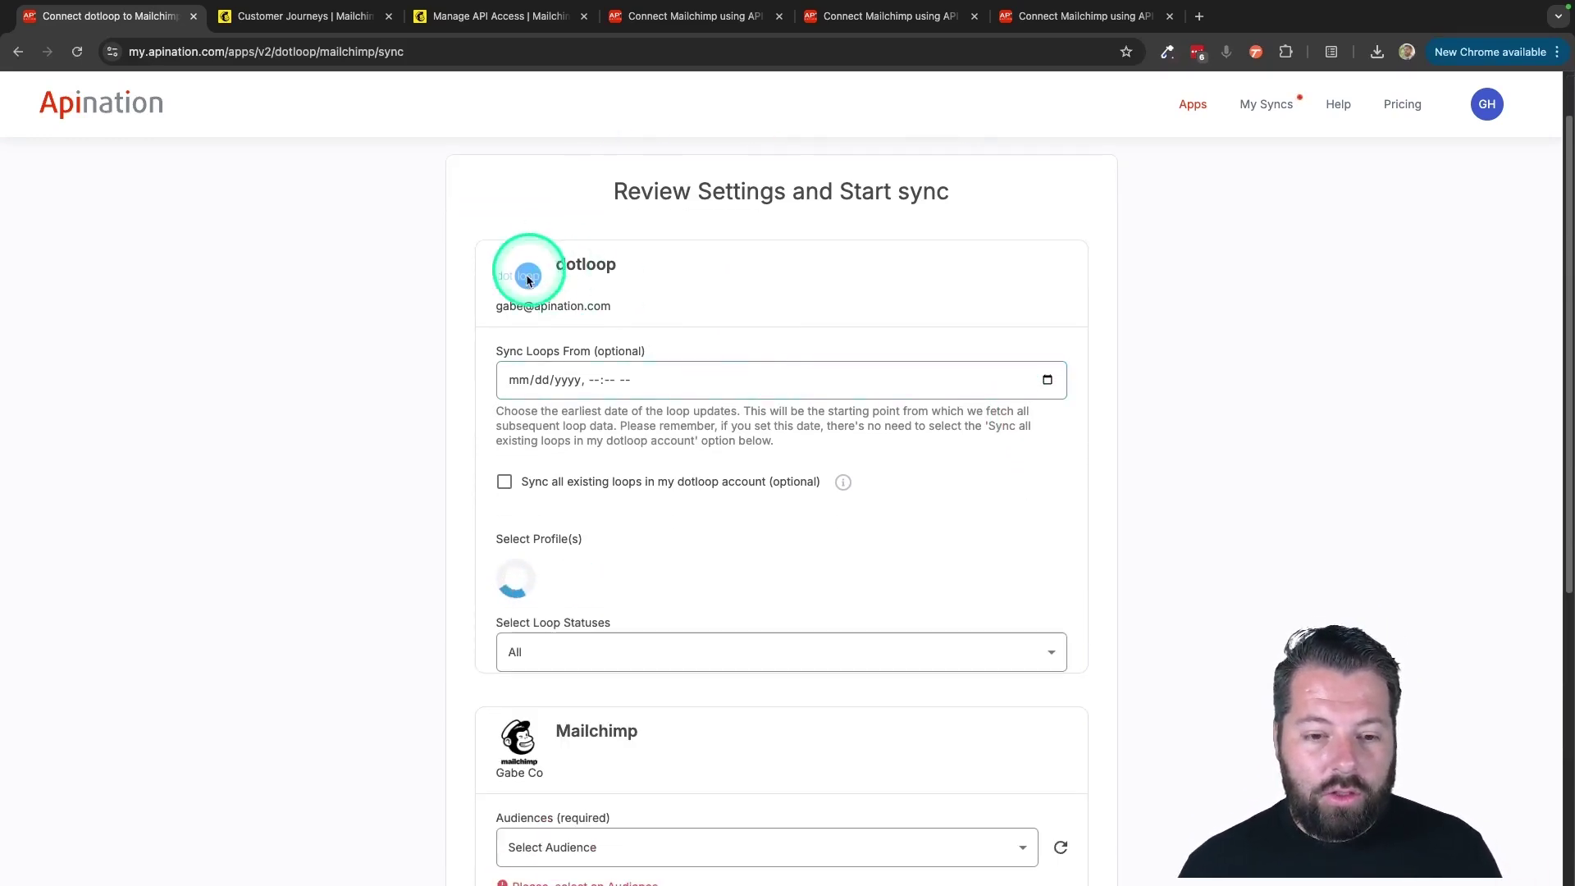
scroll(638, 535, "down", 3)
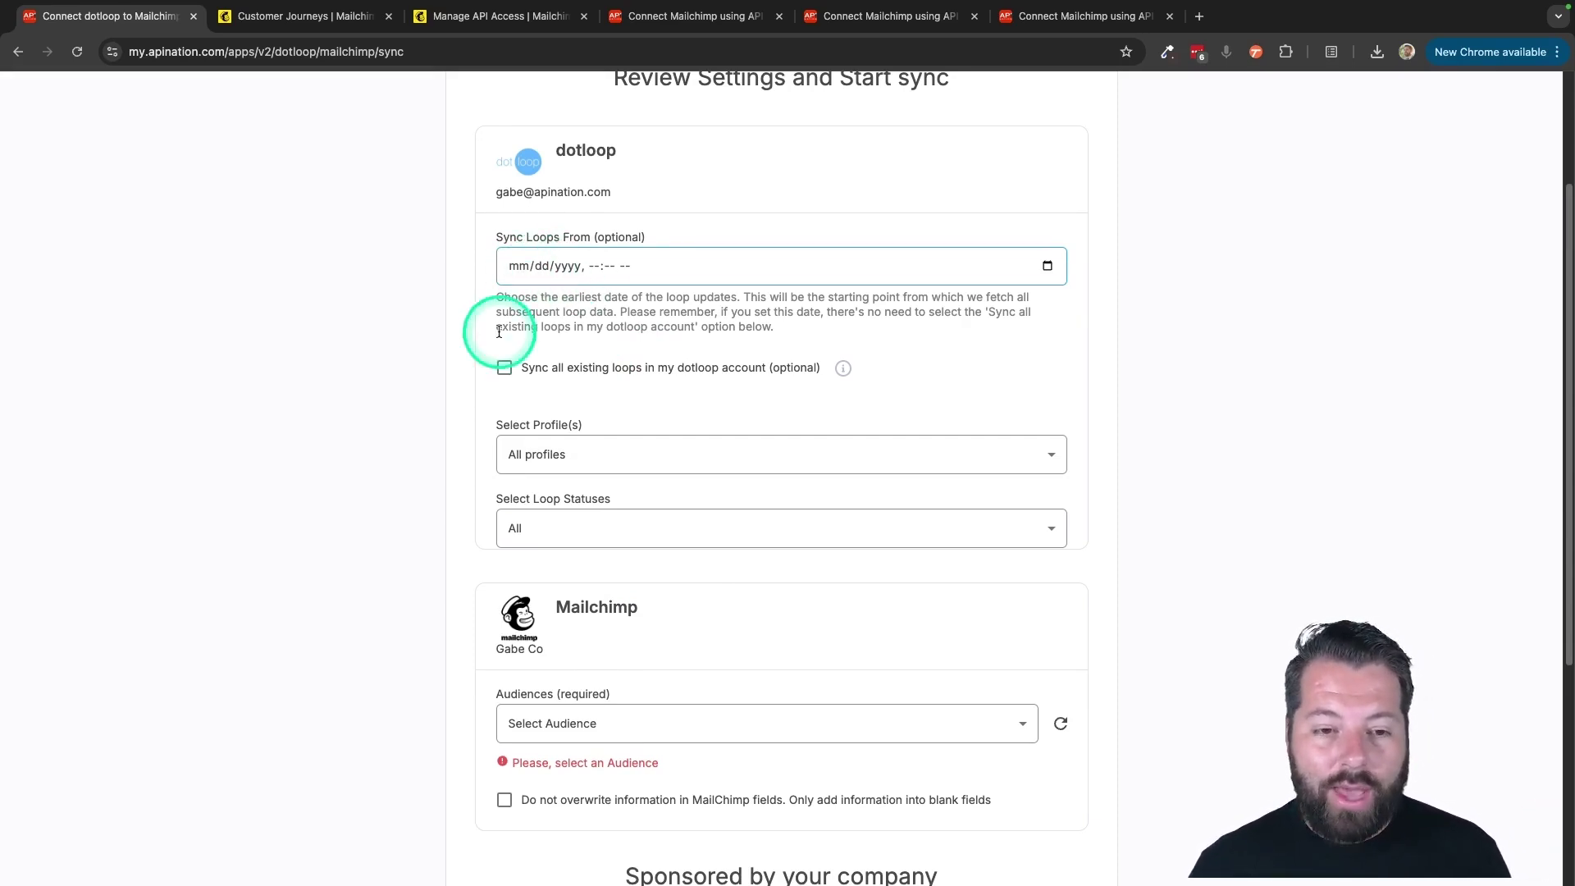
scroll(496, 332, "down", 2)
left_click(512, 297)
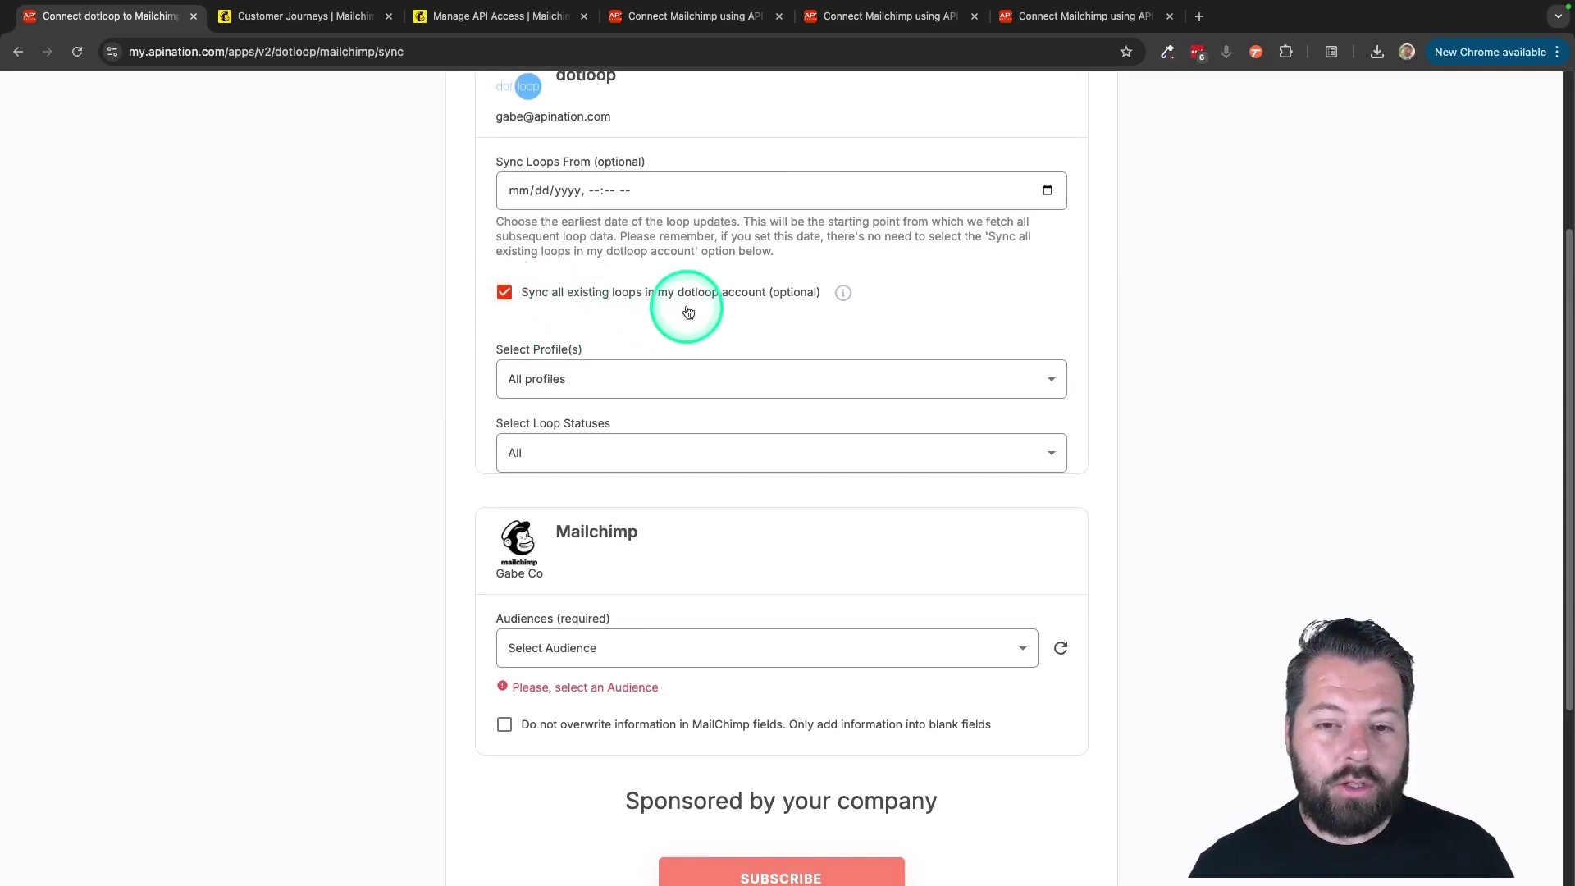
Step: Review the individual and team dotloop profiles available for the sync
scroll(561, 315, "down", 1)
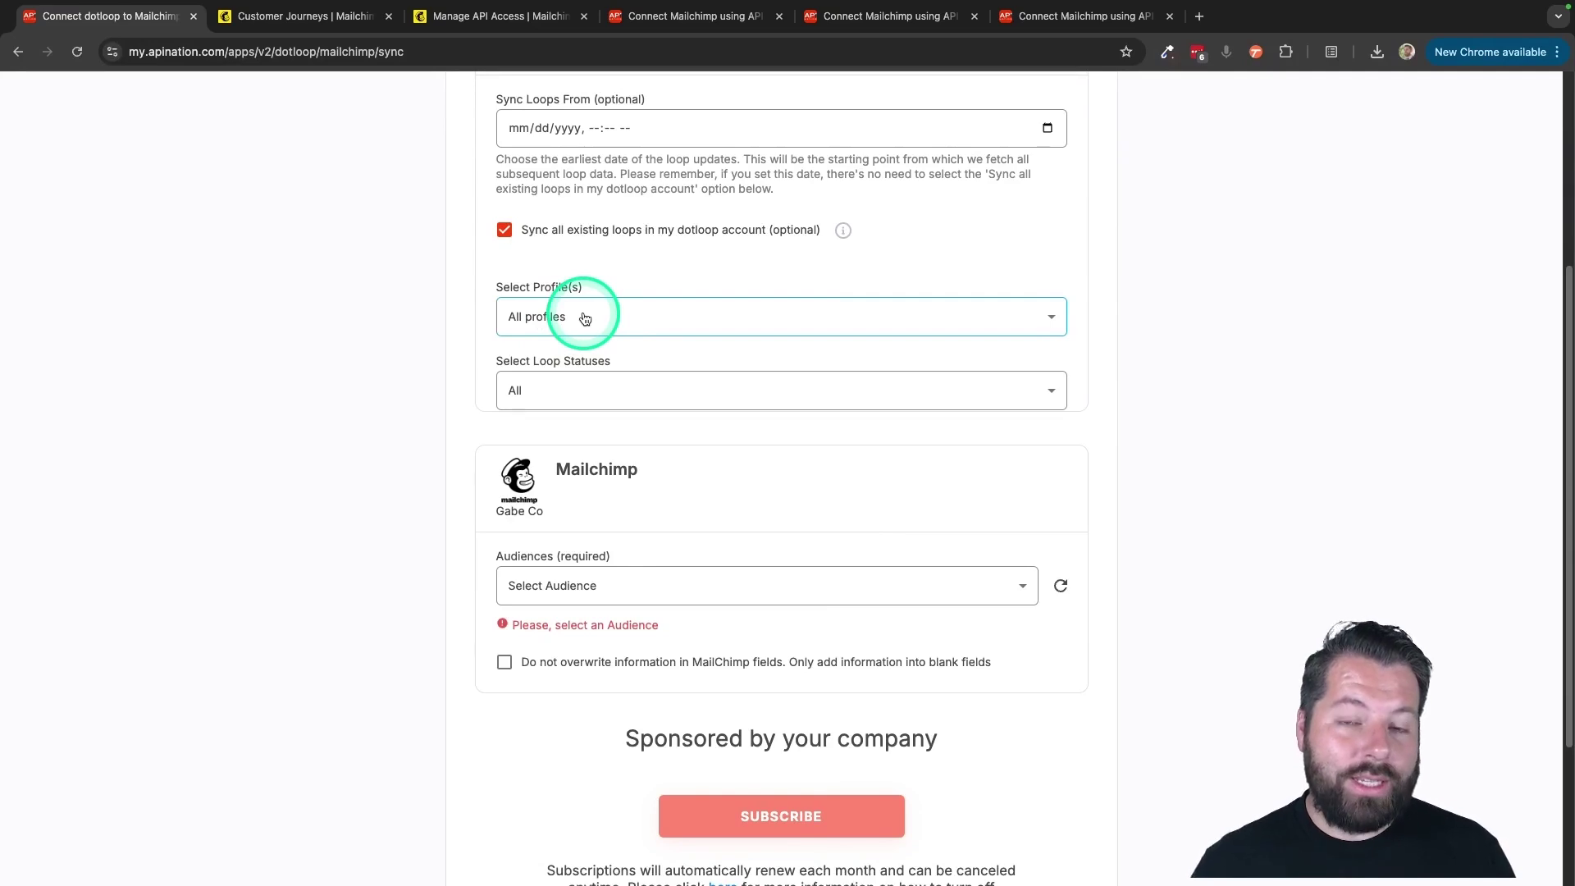
left_click(584, 318)
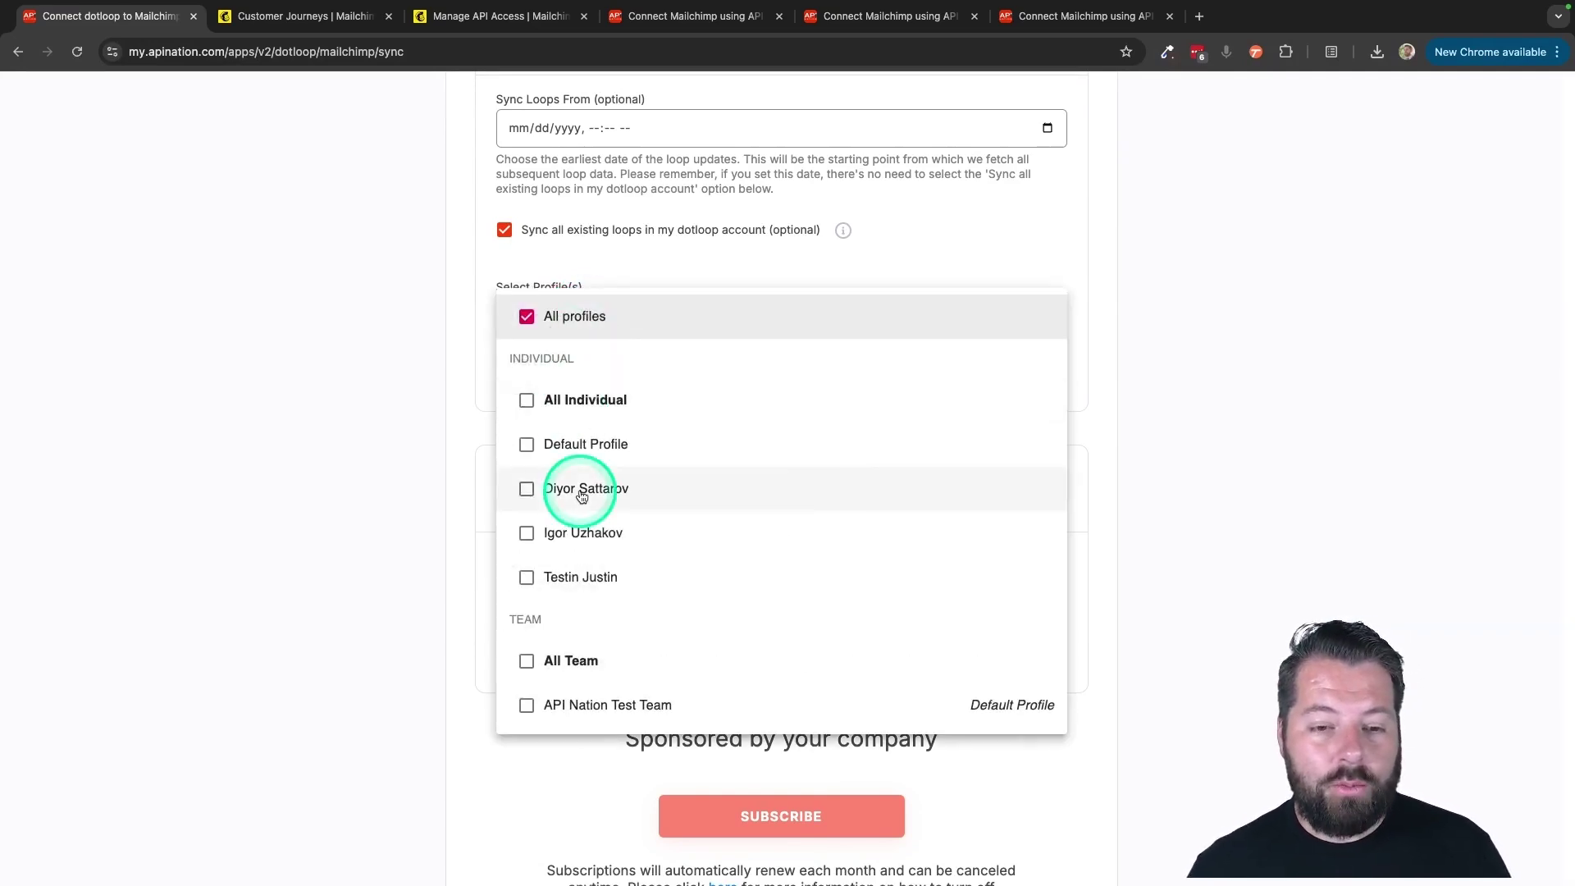
left_click(423, 365)
scroll(425, 440, "down", 1)
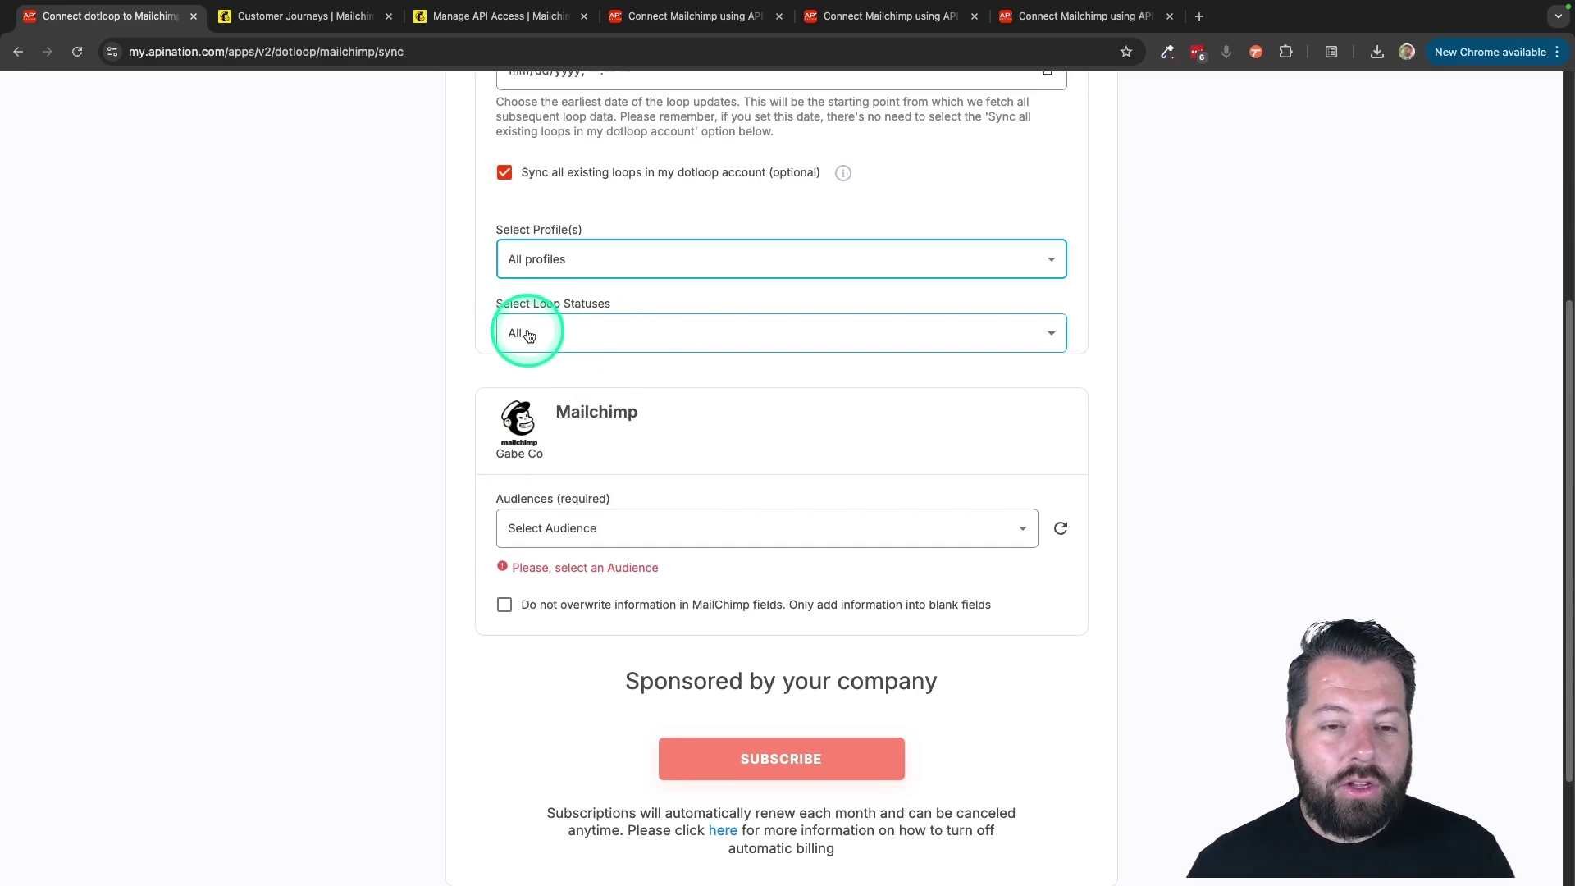
Step: Try Pre-Offer, Under Contract and Sold as the loop statuses, and return the selection to All
left_click(611, 331)
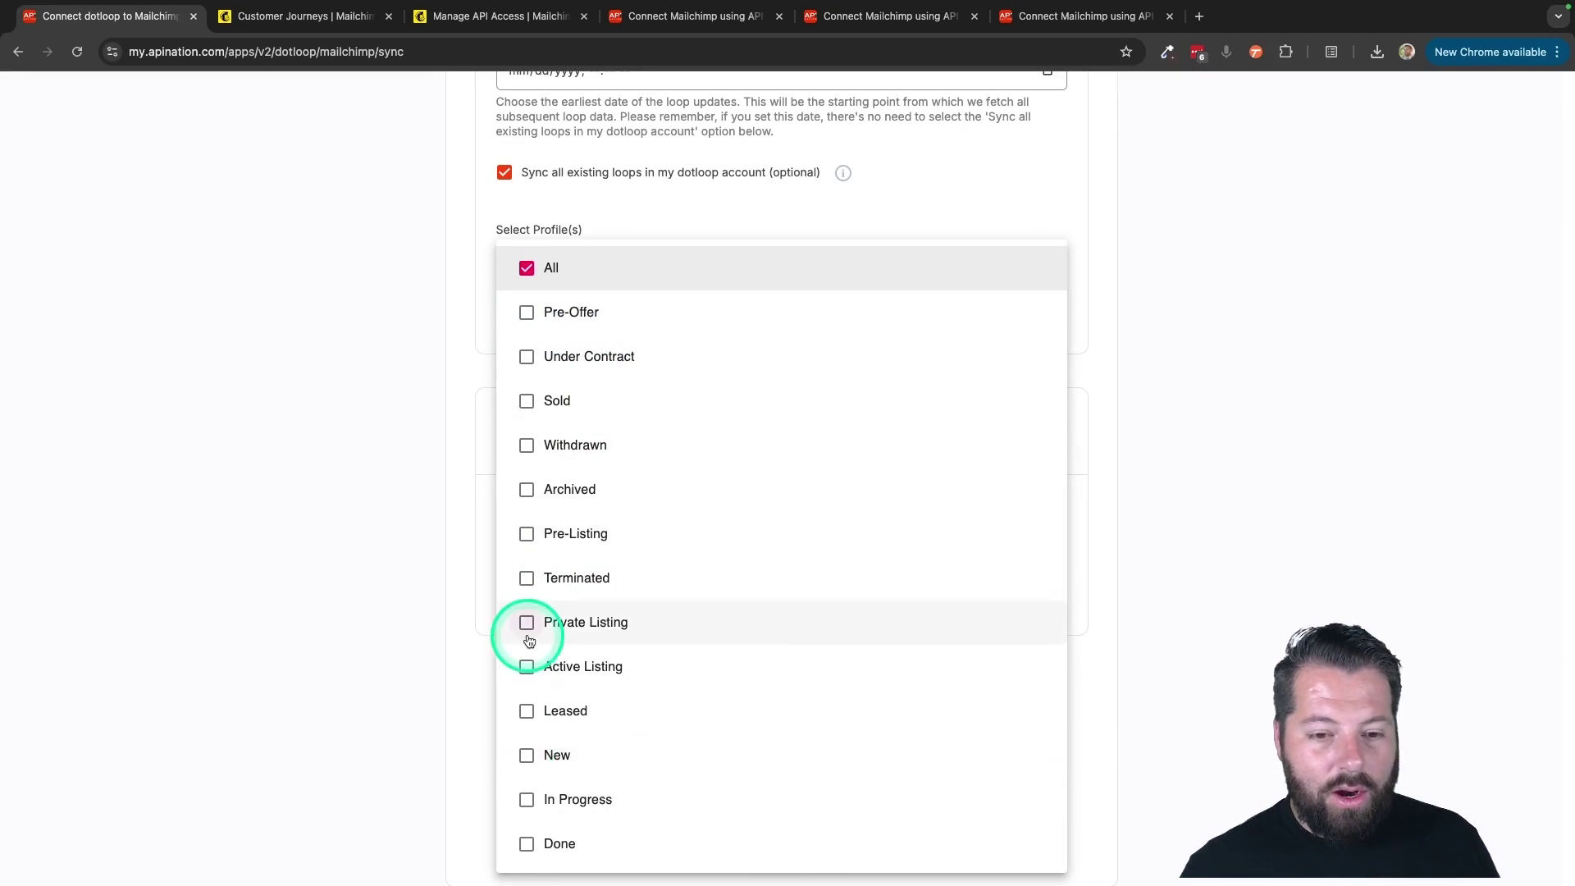
left_click(527, 356)
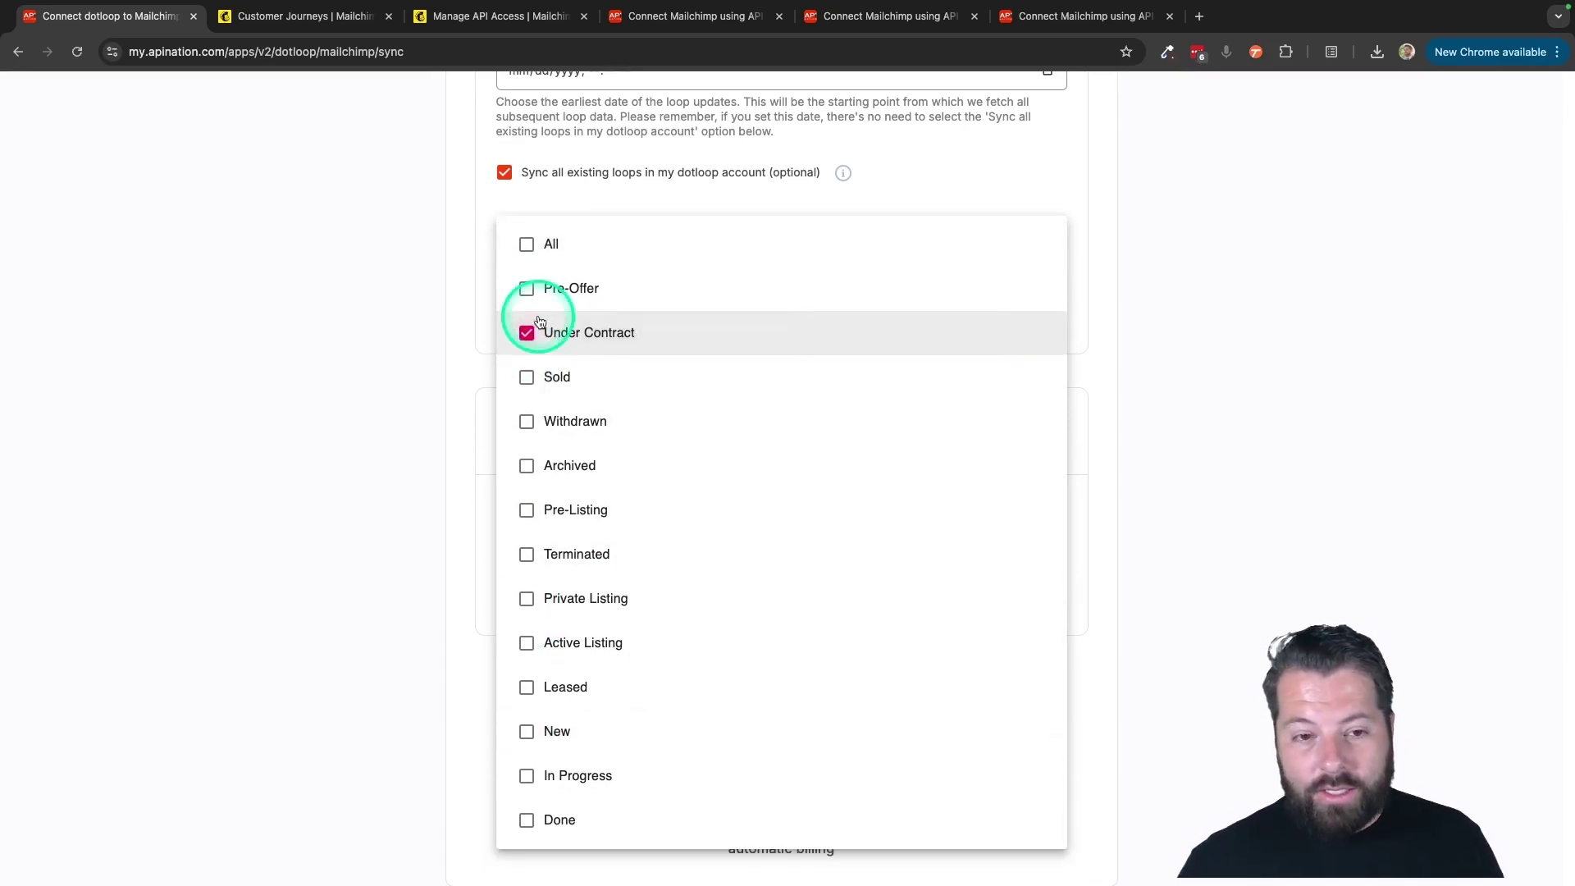
left_click(526, 288)
left_click(525, 374)
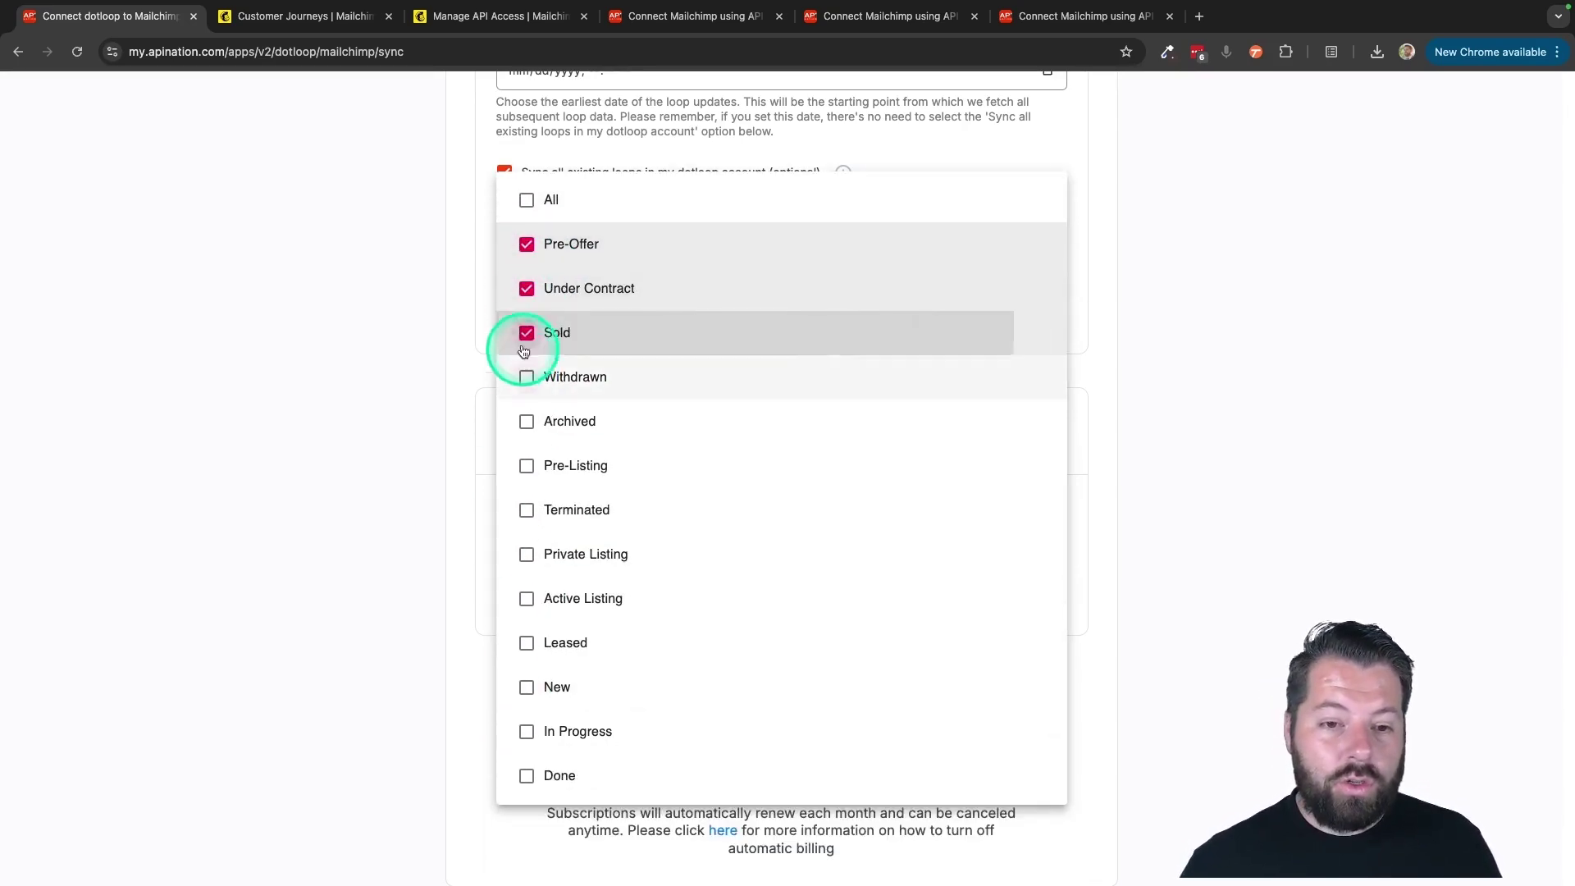
left_click(526, 244)
left_click(528, 289)
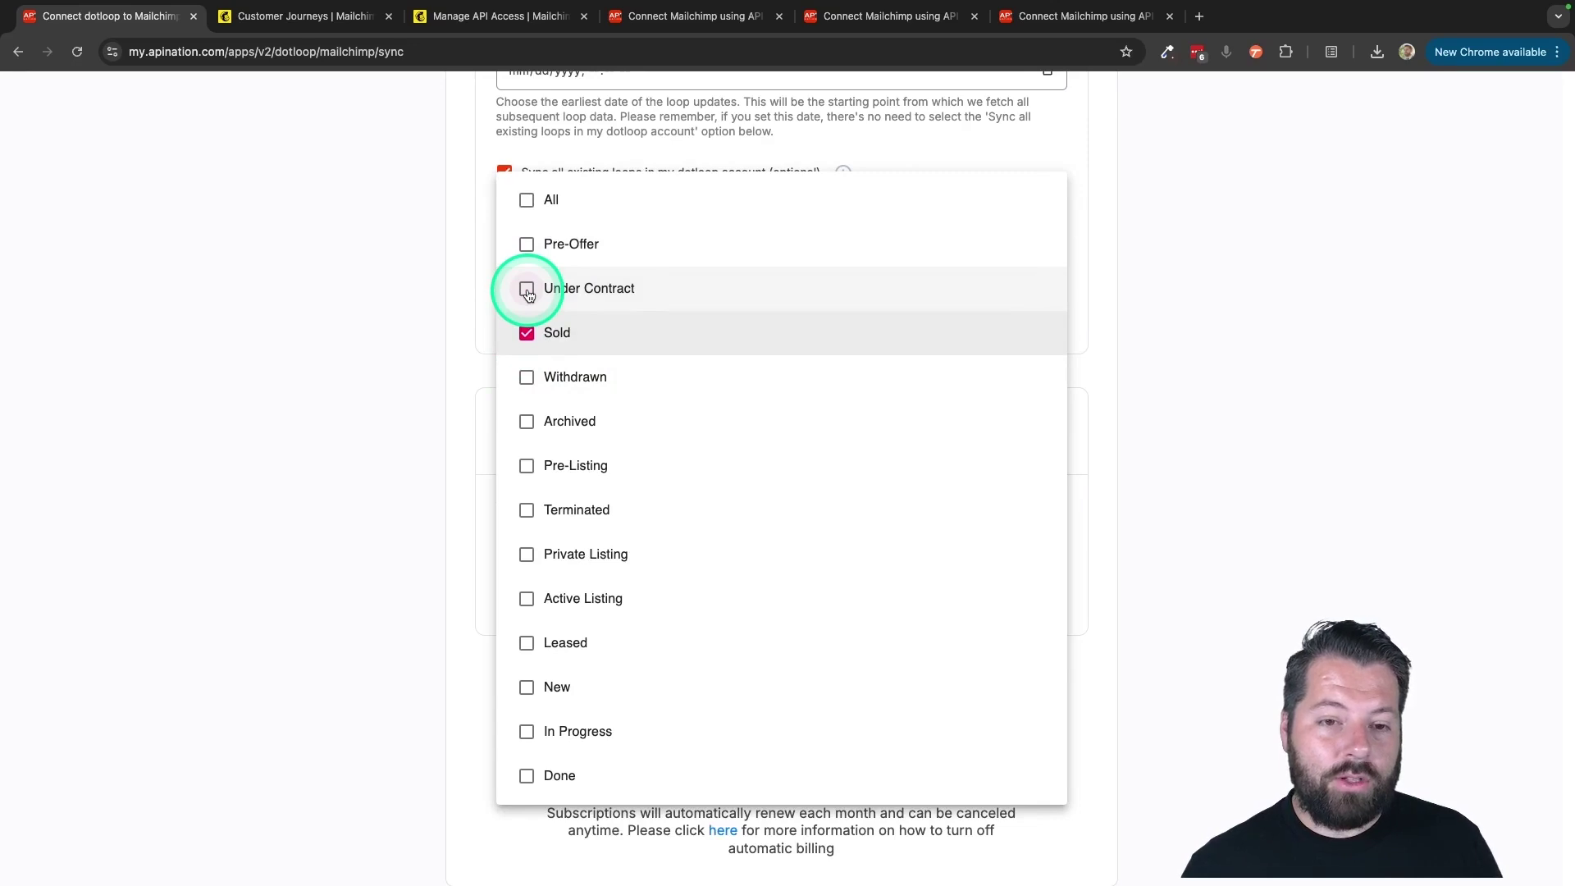
left_click(525, 331)
left_click(524, 268)
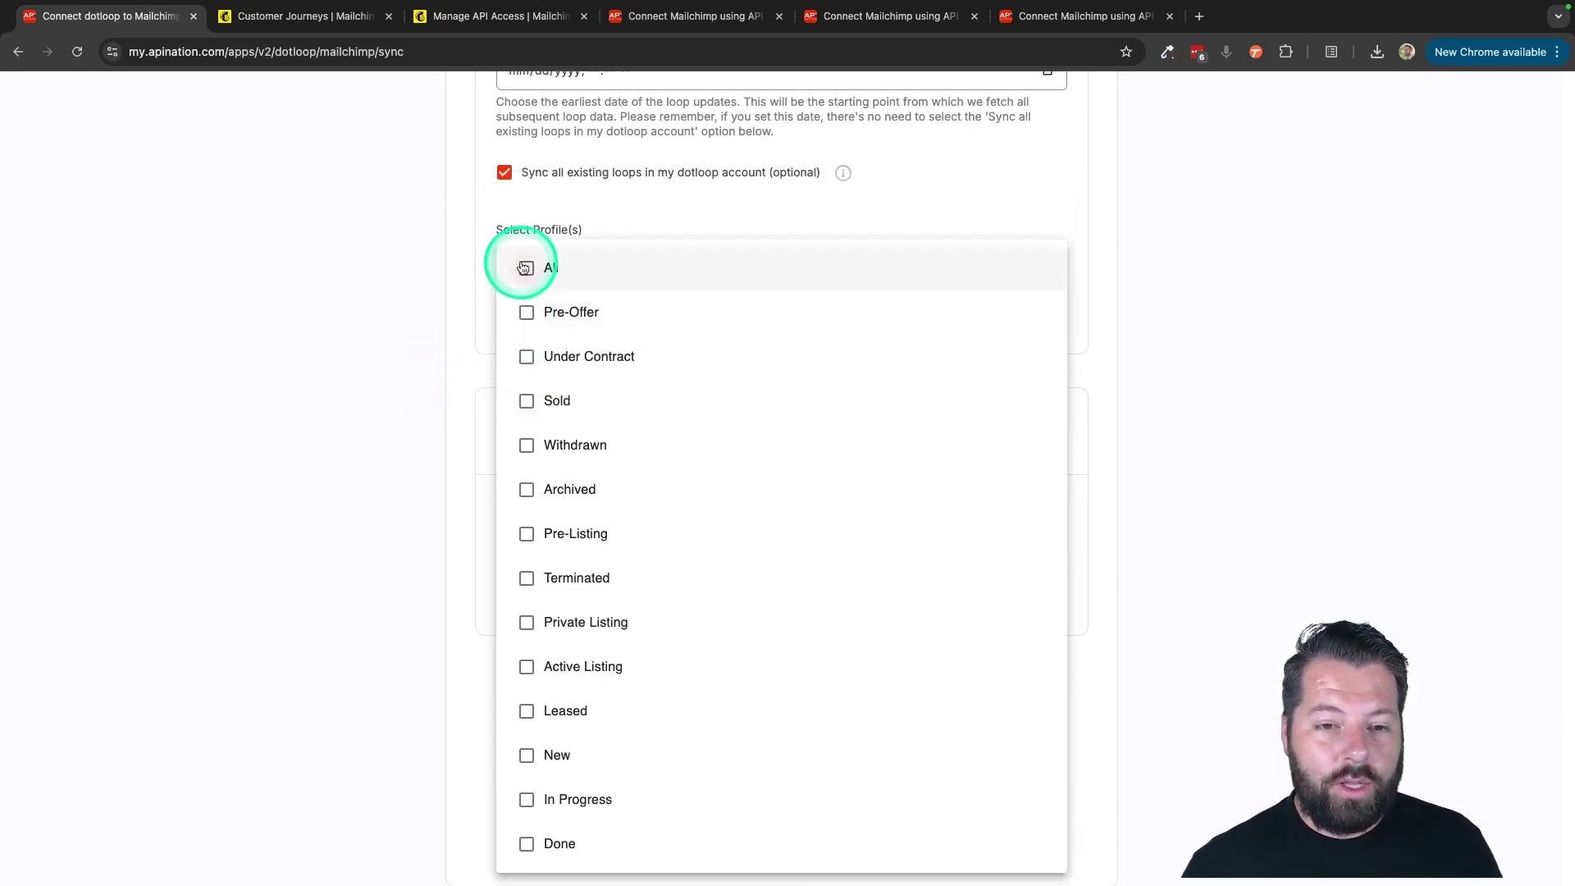
left_click(415, 363)
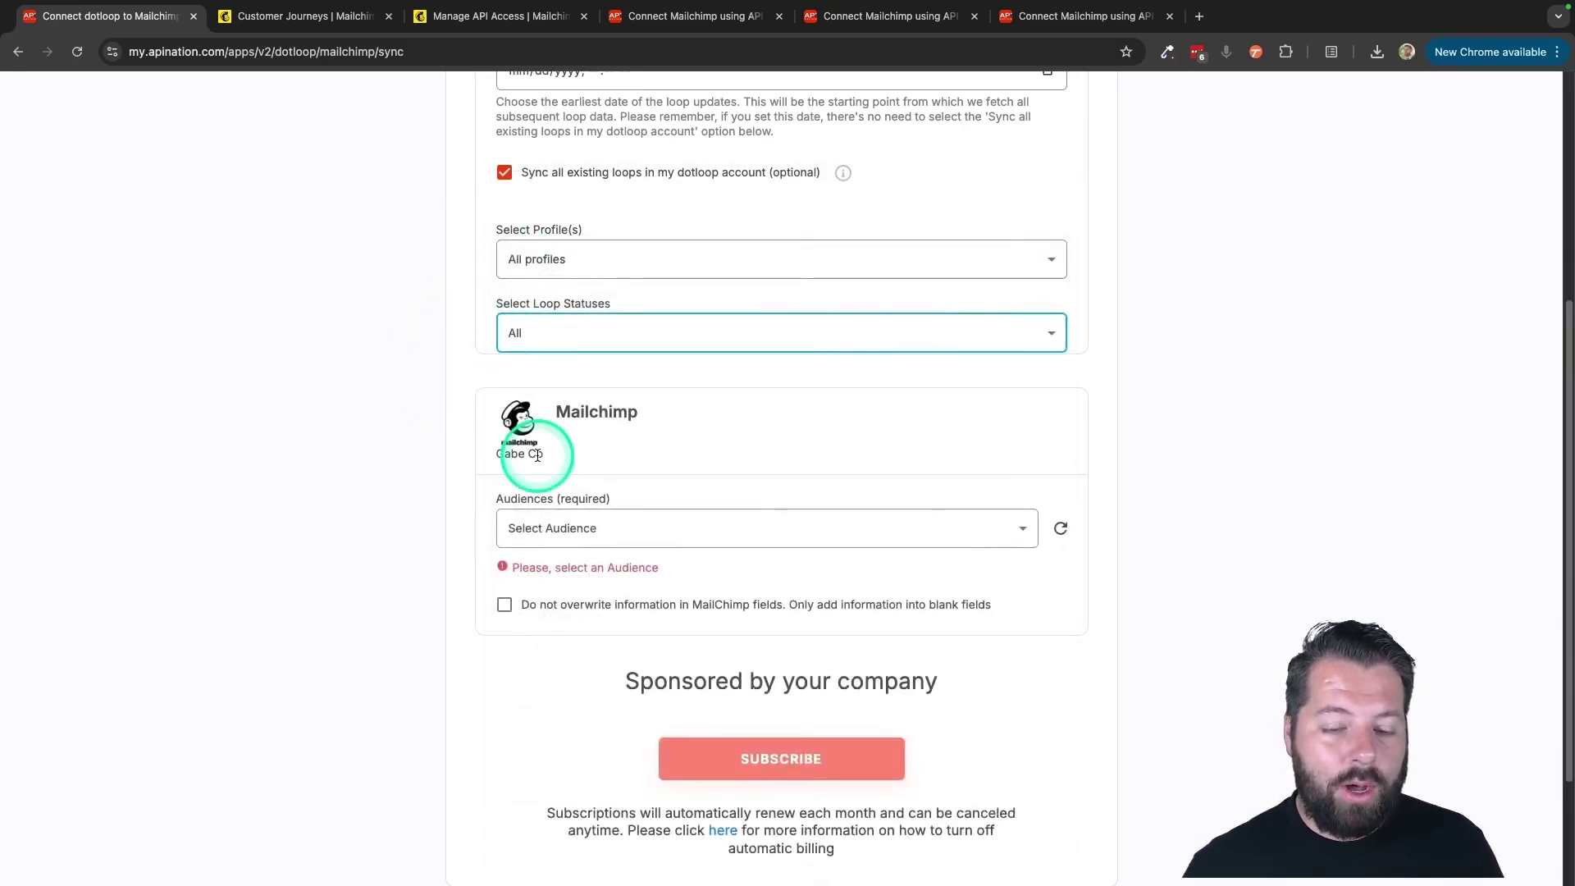
Step: Subscribe to the sync with the Real Estate Clients audience and the option not to overwrite information in MailChimp fields
scroll(538, 455, "down", 2)
left_click(584, 379)
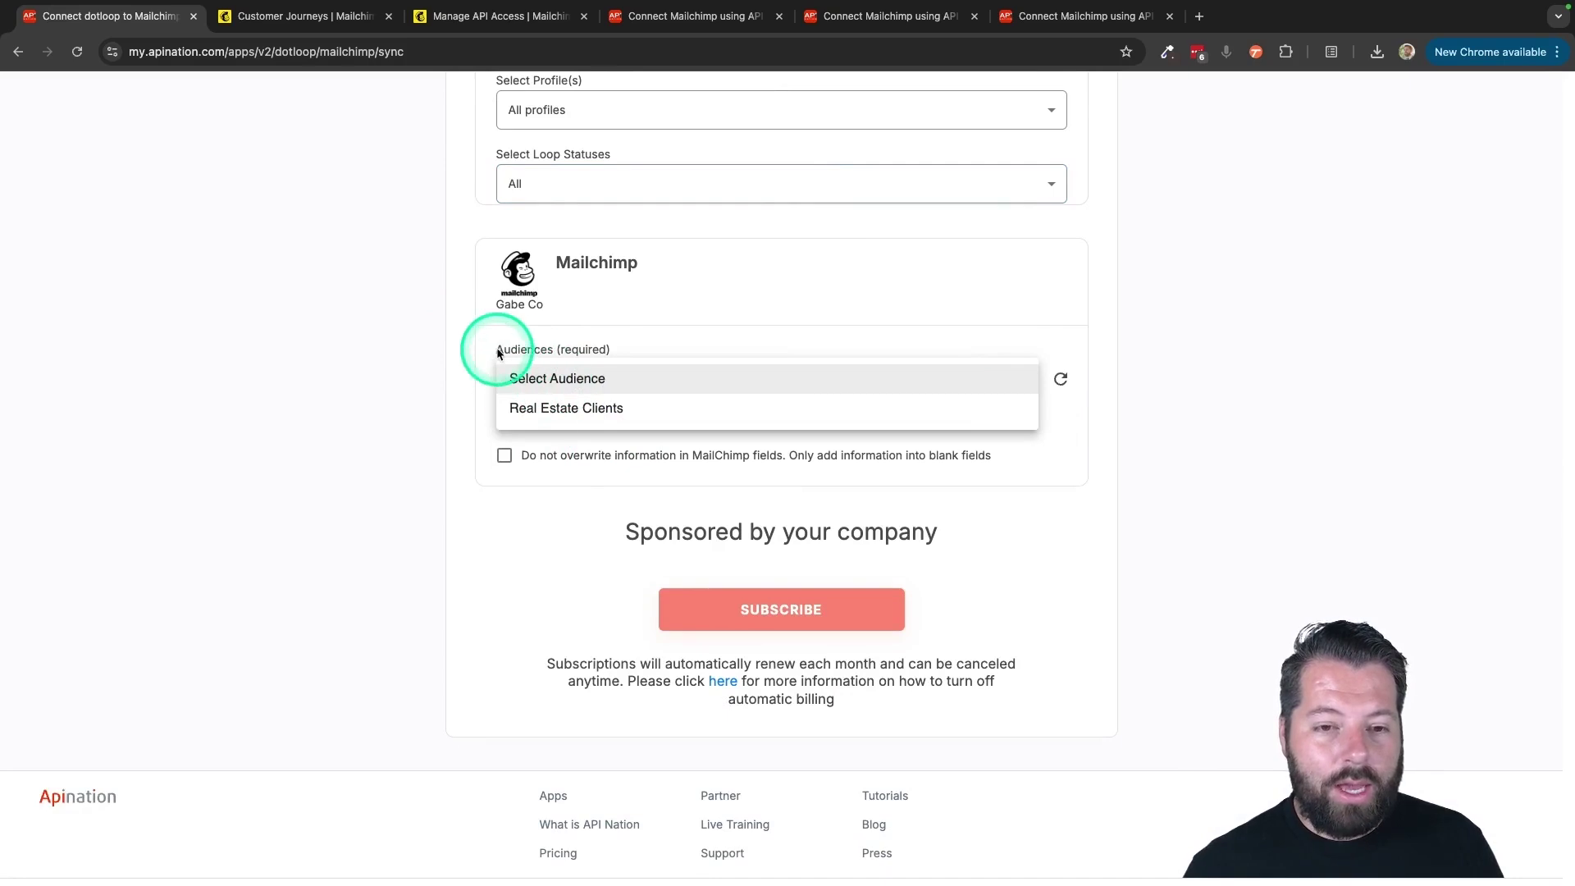
left_click(558, 407)
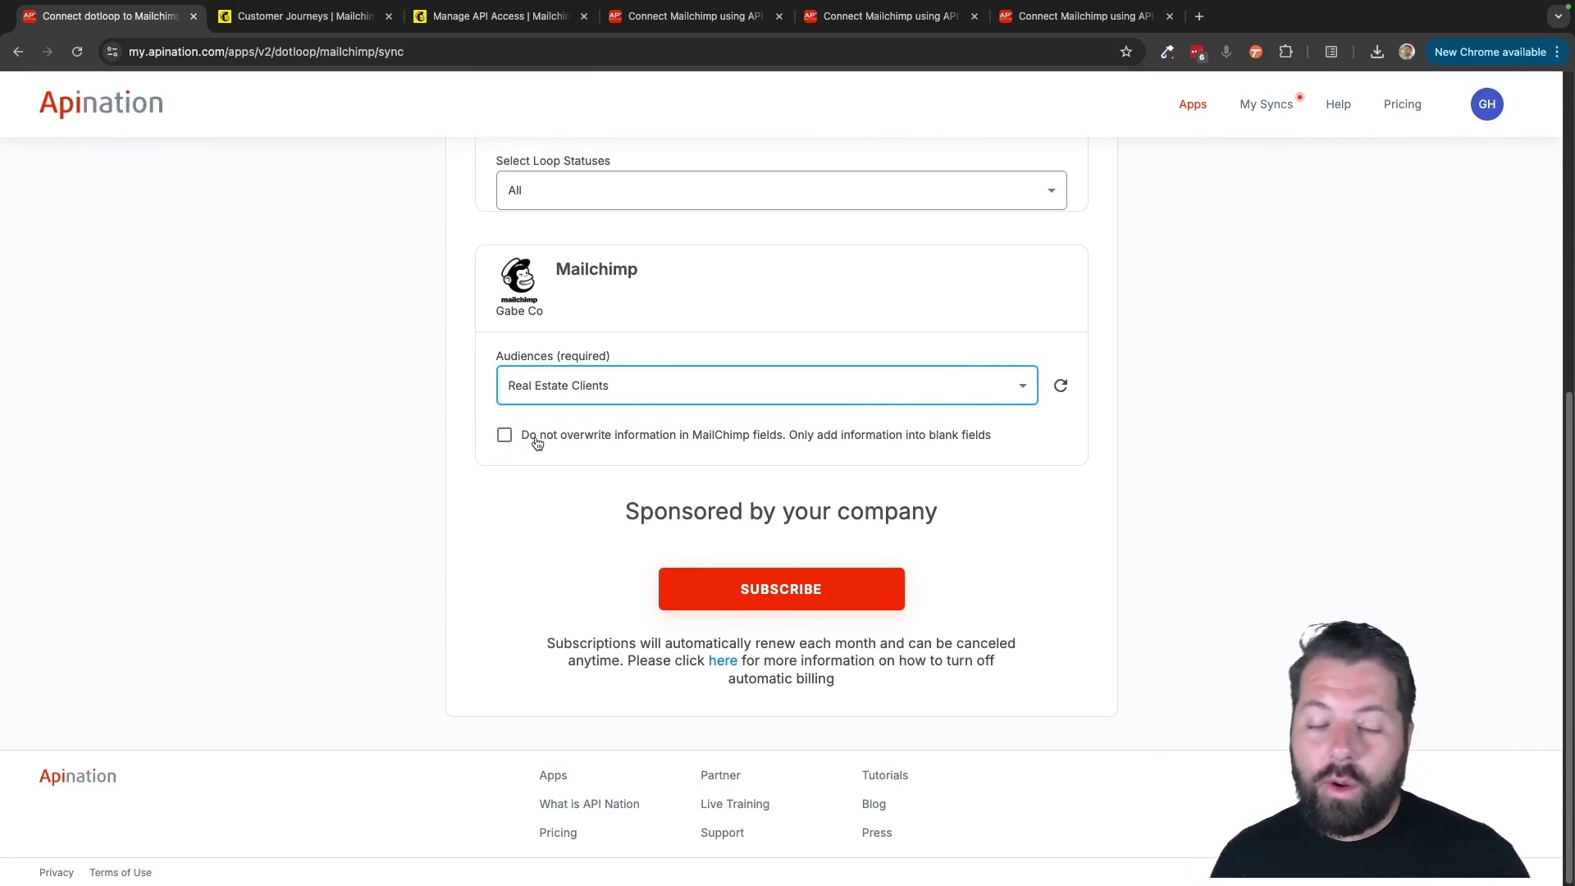
left_click(617, 434)
left_click(791, 591)
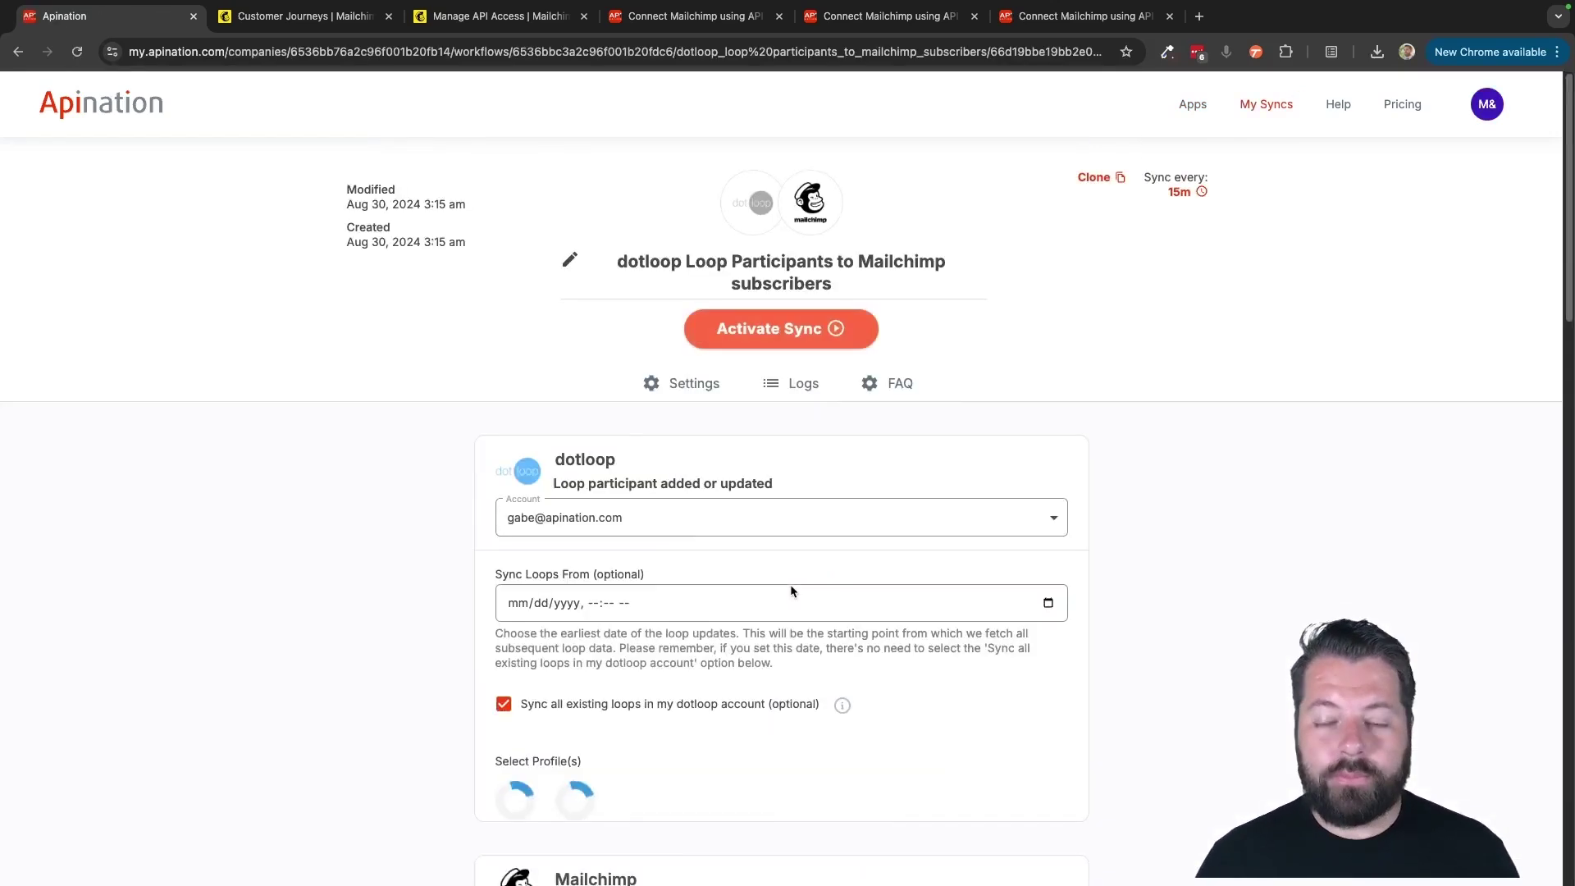
Step: Try a sync filter where Loop Zip Code contains 92010
scroll(541, 509, "down", 3)
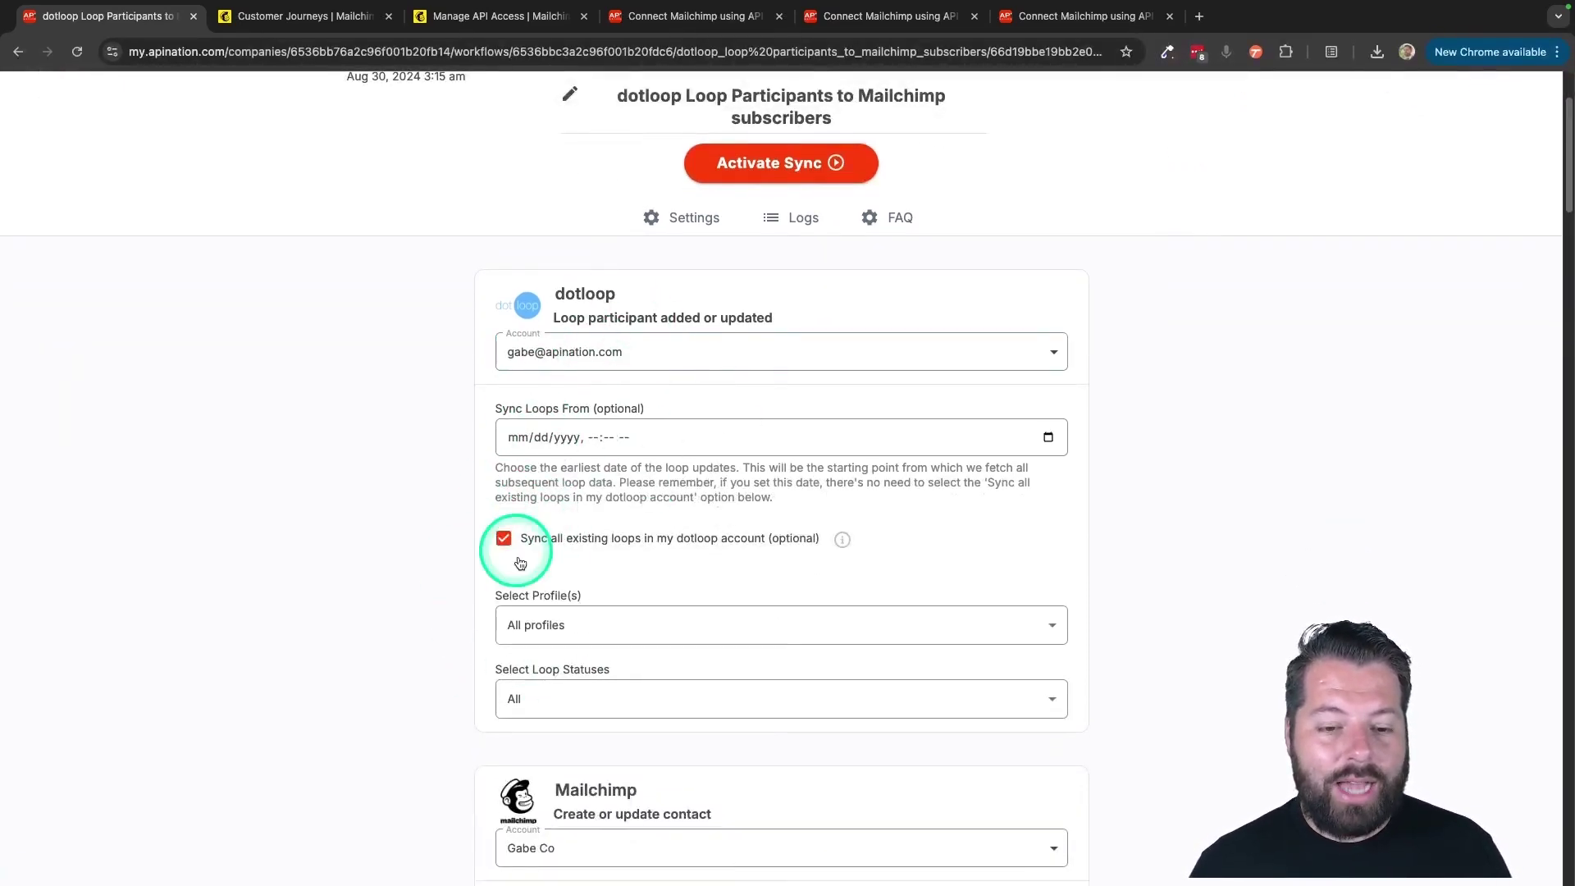
scroll(525, 567, "down", 2)
scroll(533, 581, "down", 10)
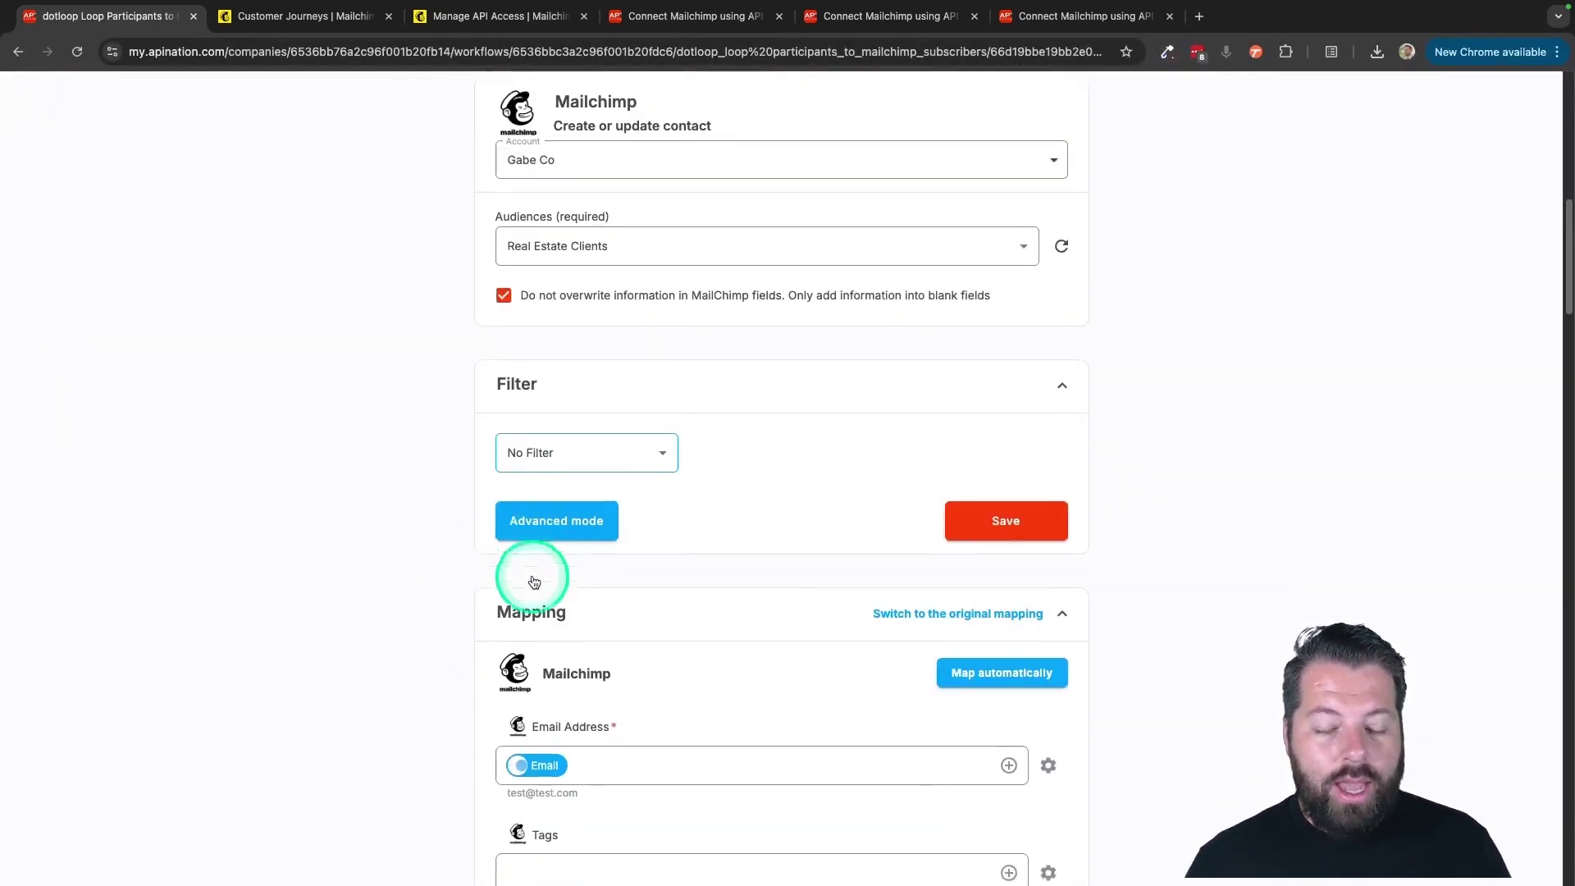
scroll(533, 583, "up", 1)
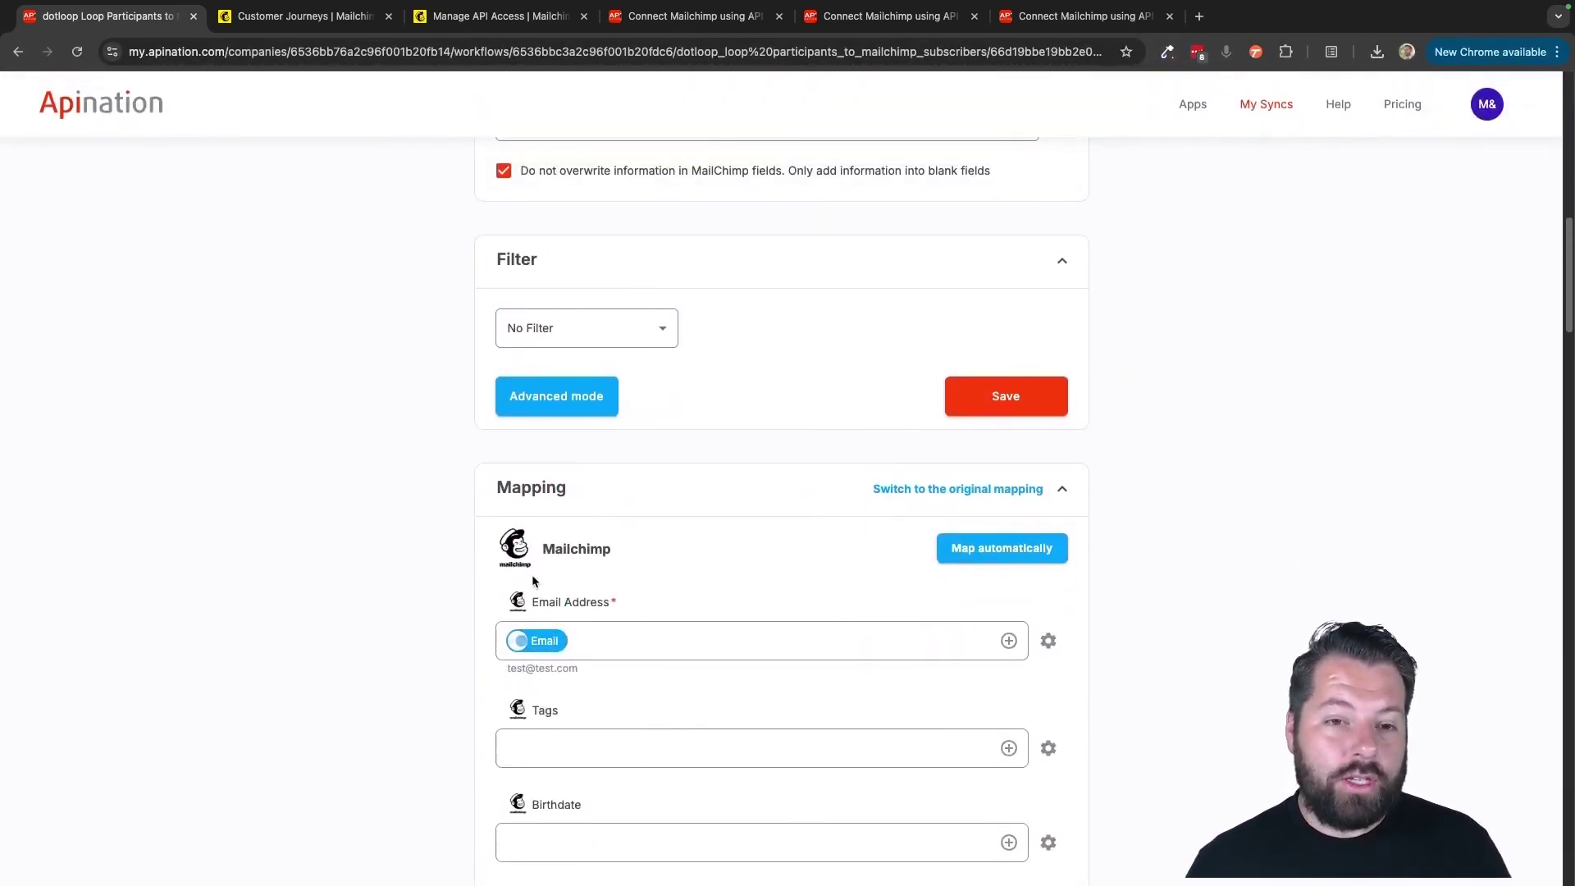
left_click(654, 327)
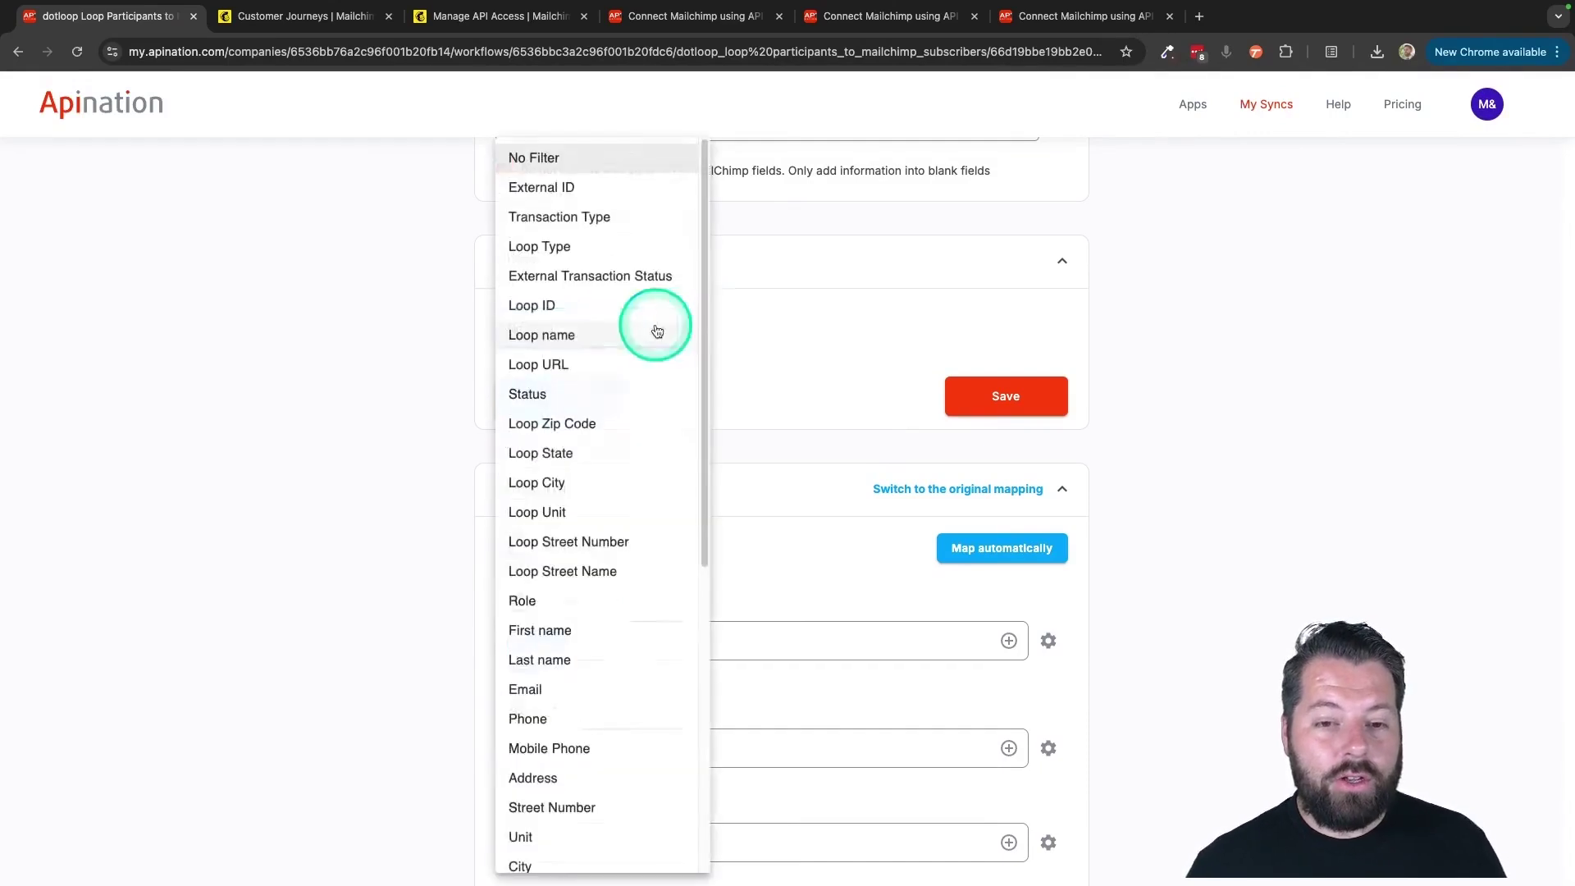
left_click(587, 425)
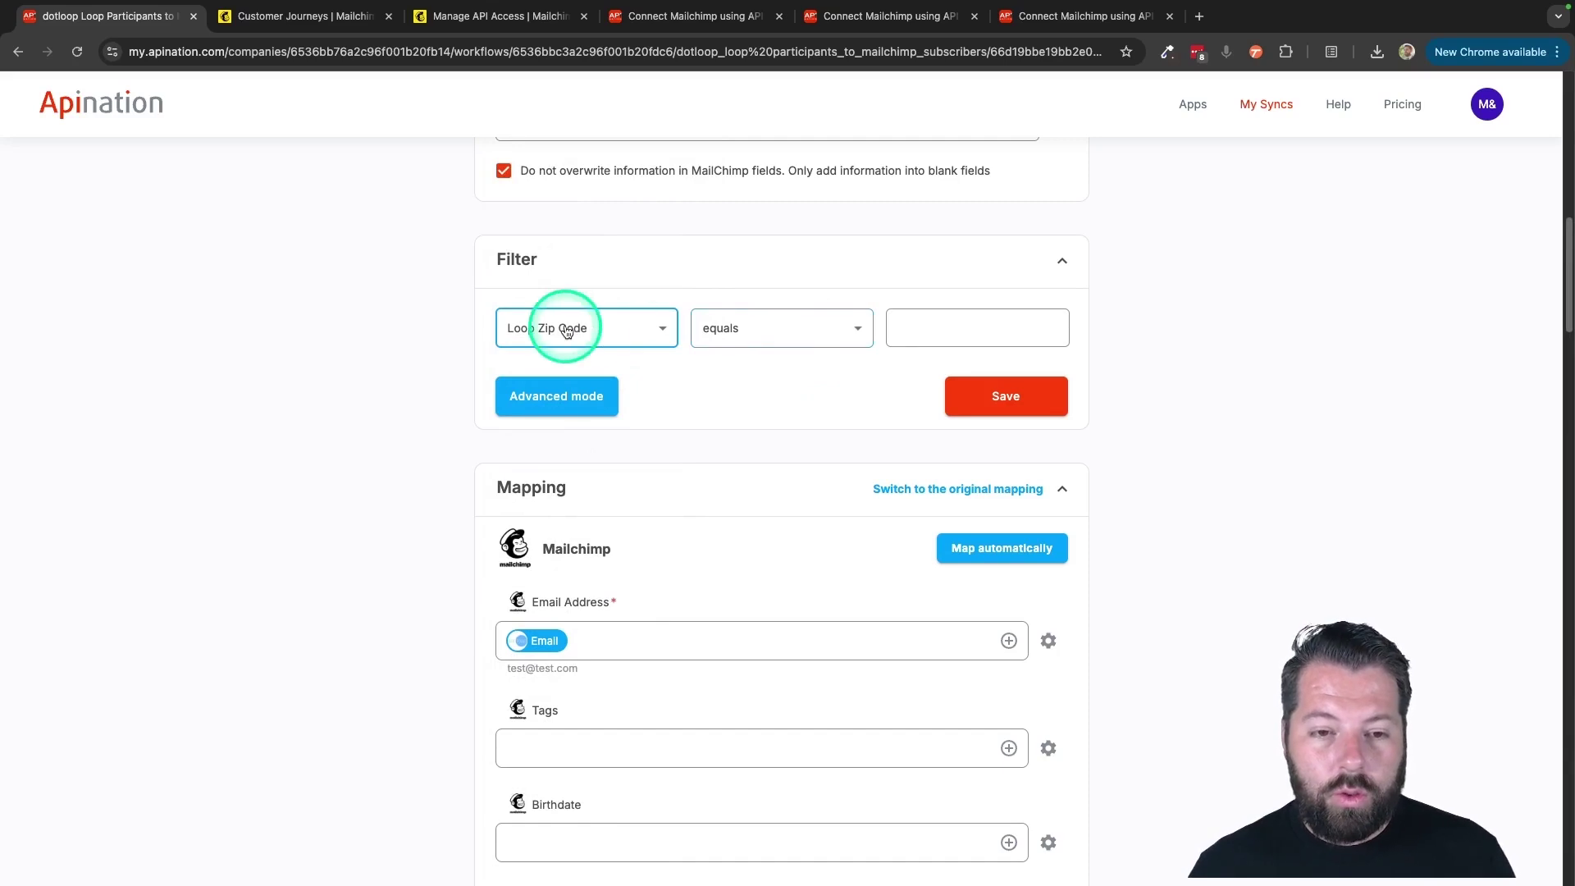
left_click(851, 328)
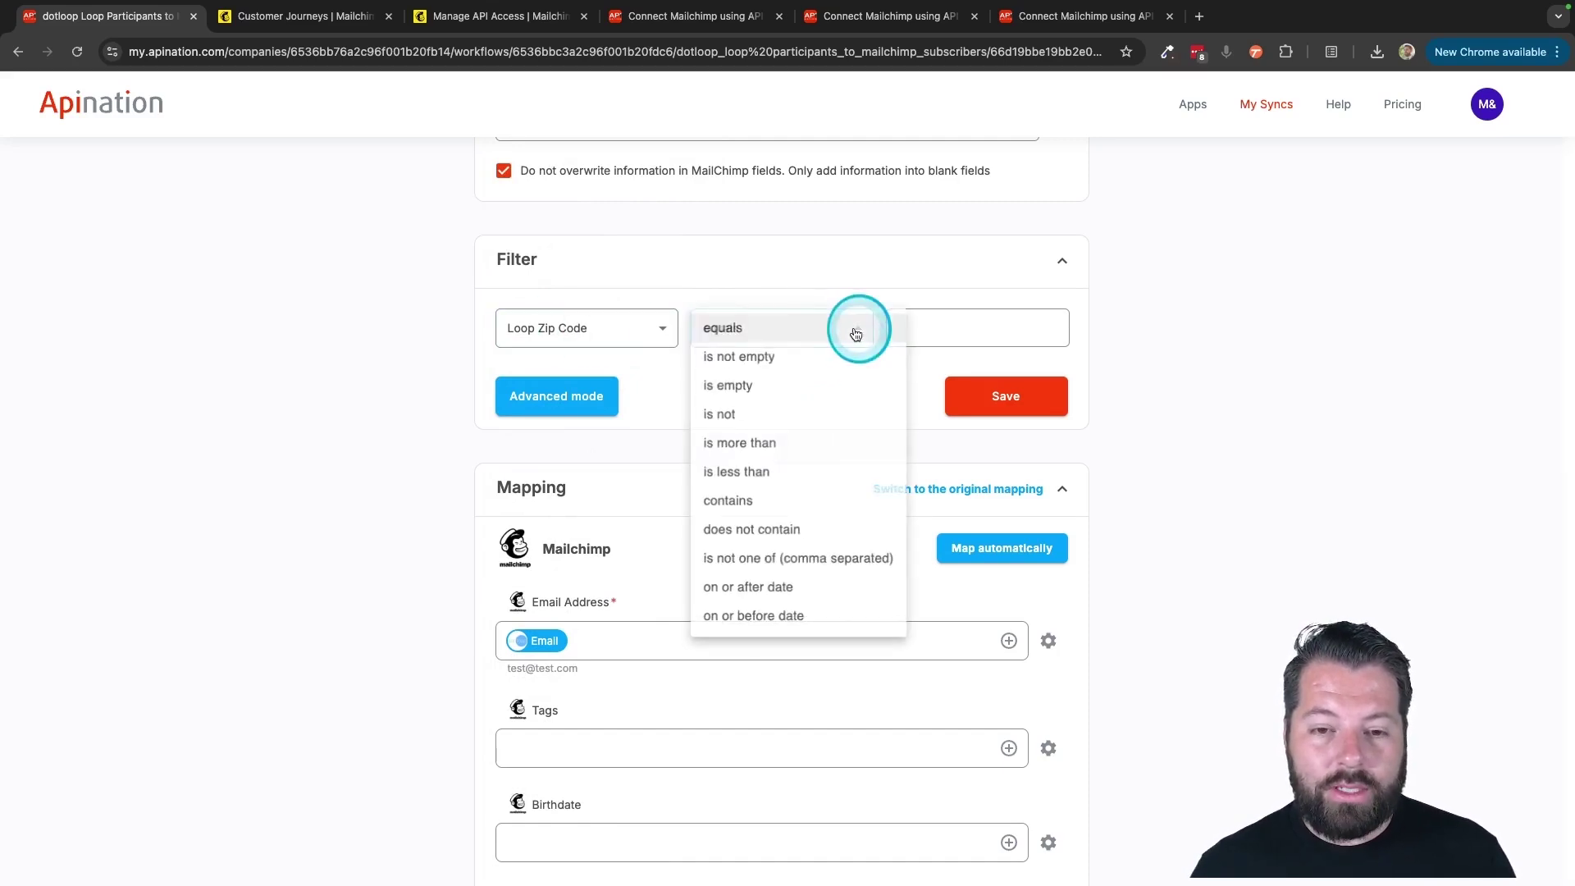
left_click(741, 504)
left_click(951, 335)
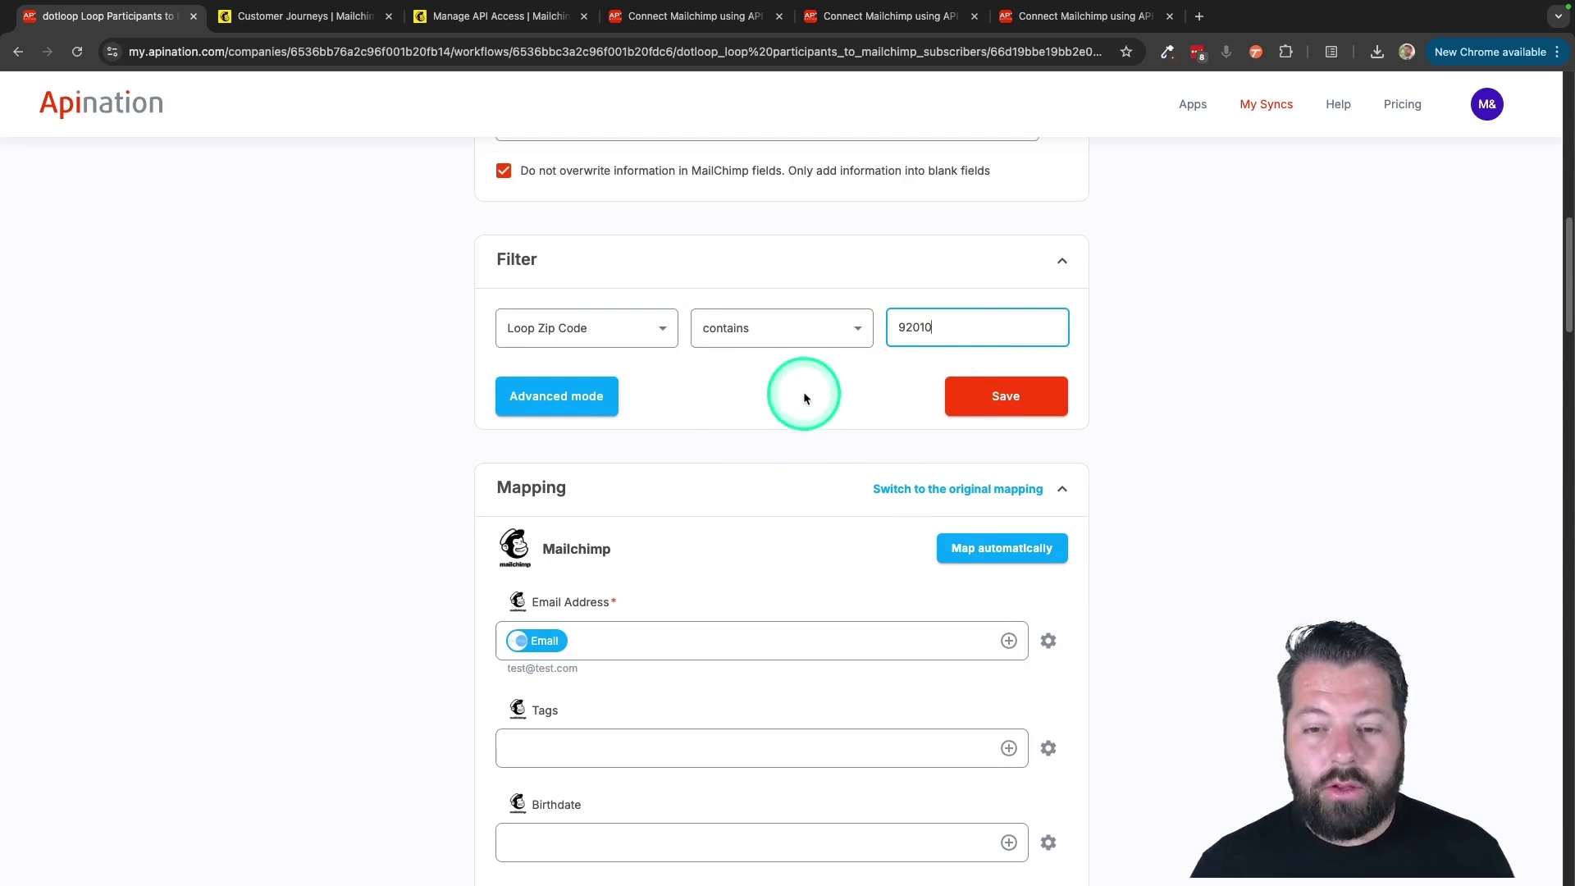
Step: Try Role as the filter field with its value cleared, and reset the filter to No Filter
left_click(636, 337)
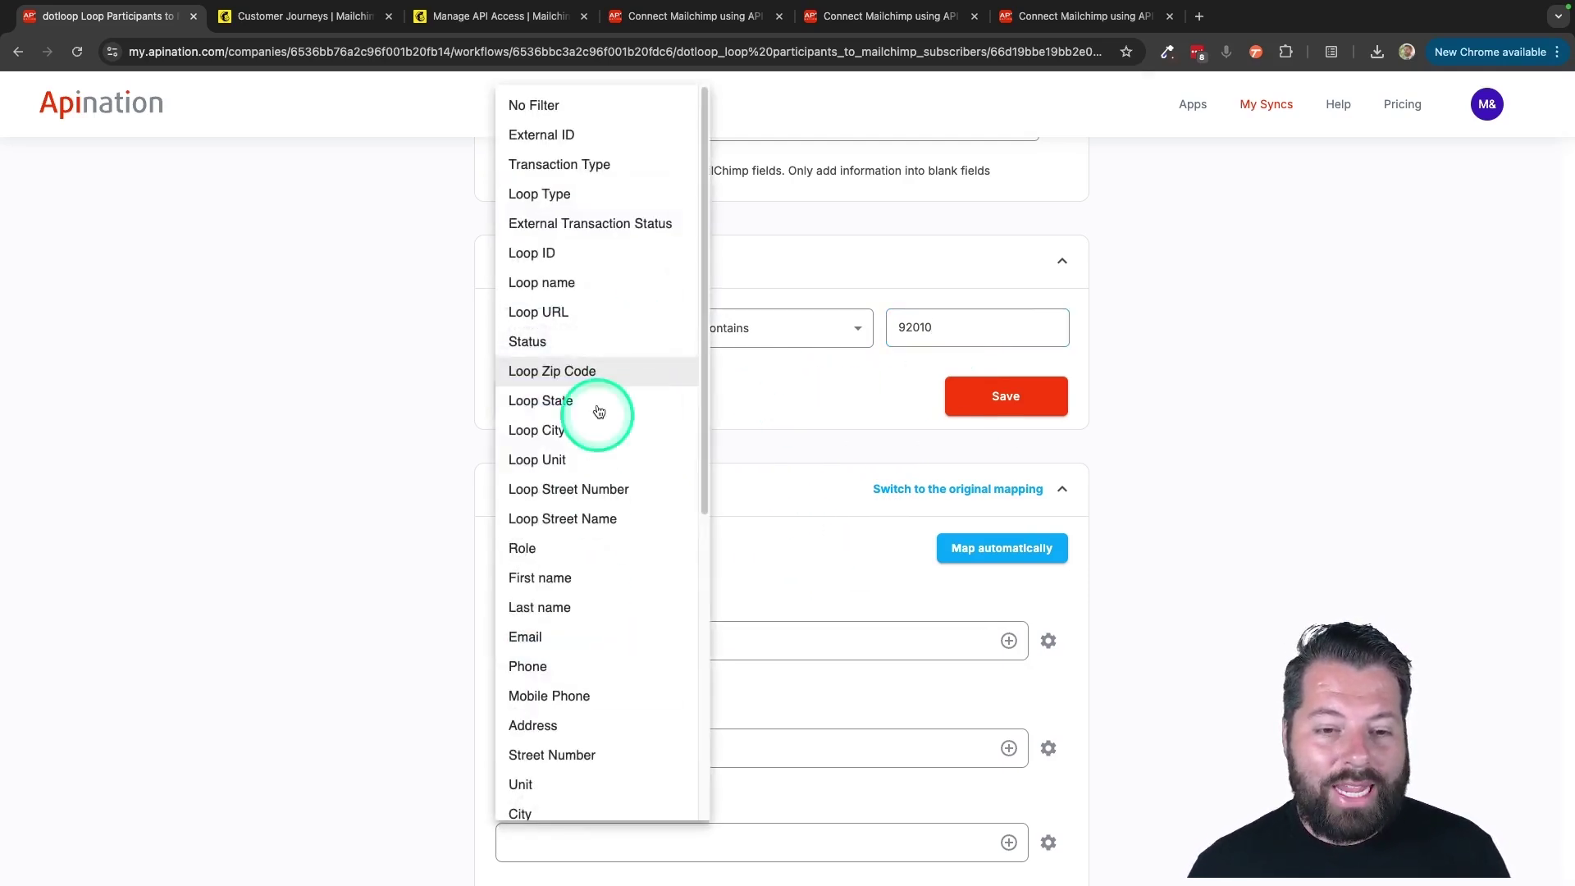
left_click(534, 548)
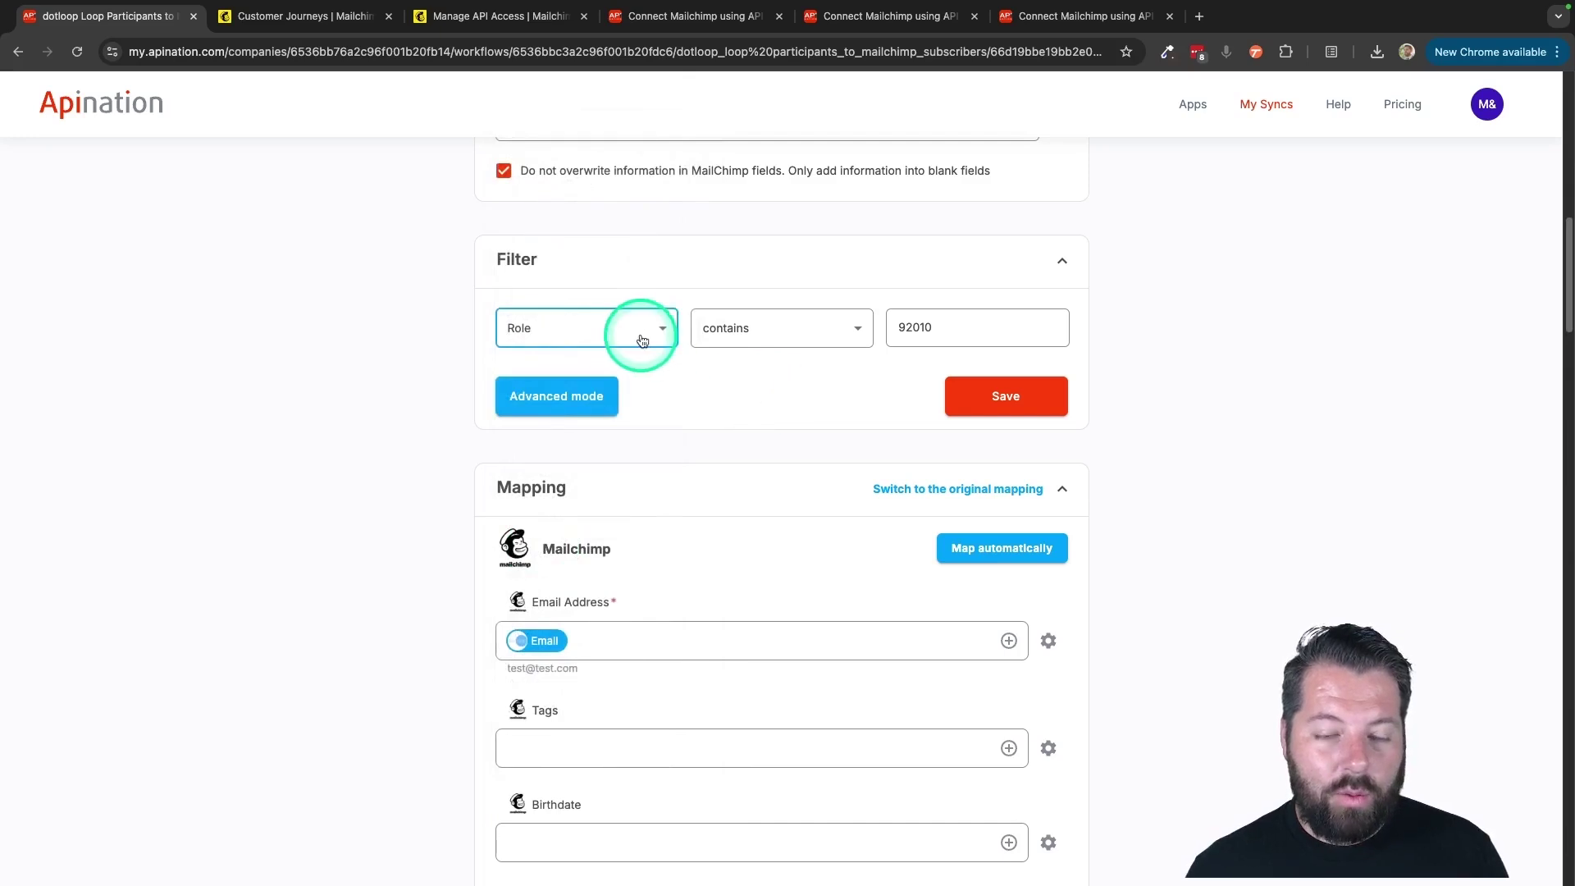
double_click(929, 335)
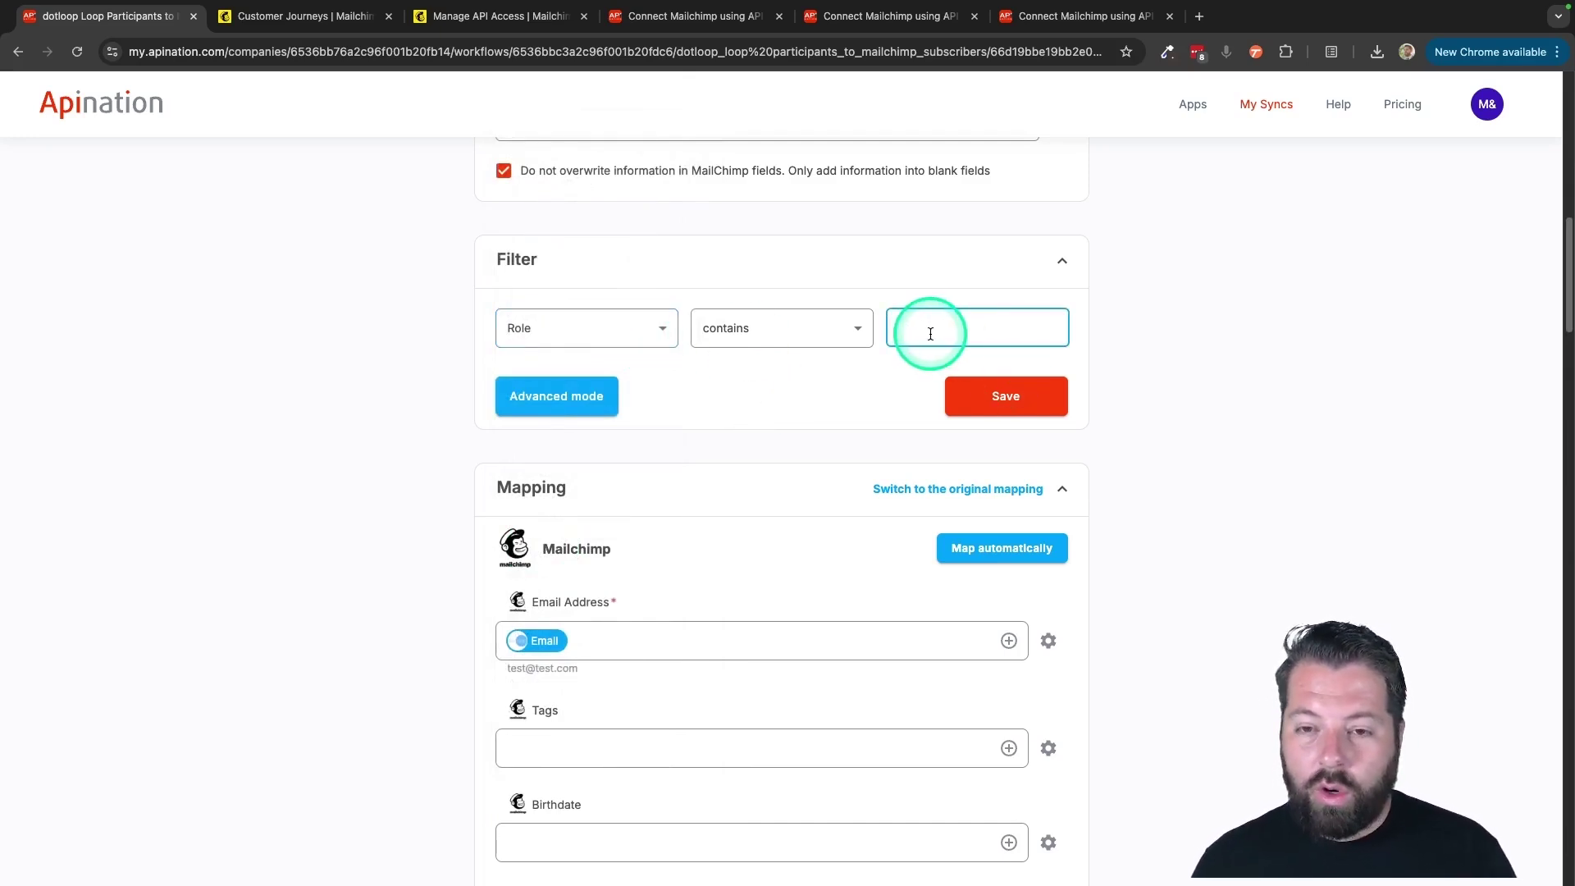
left_click(668, 341)
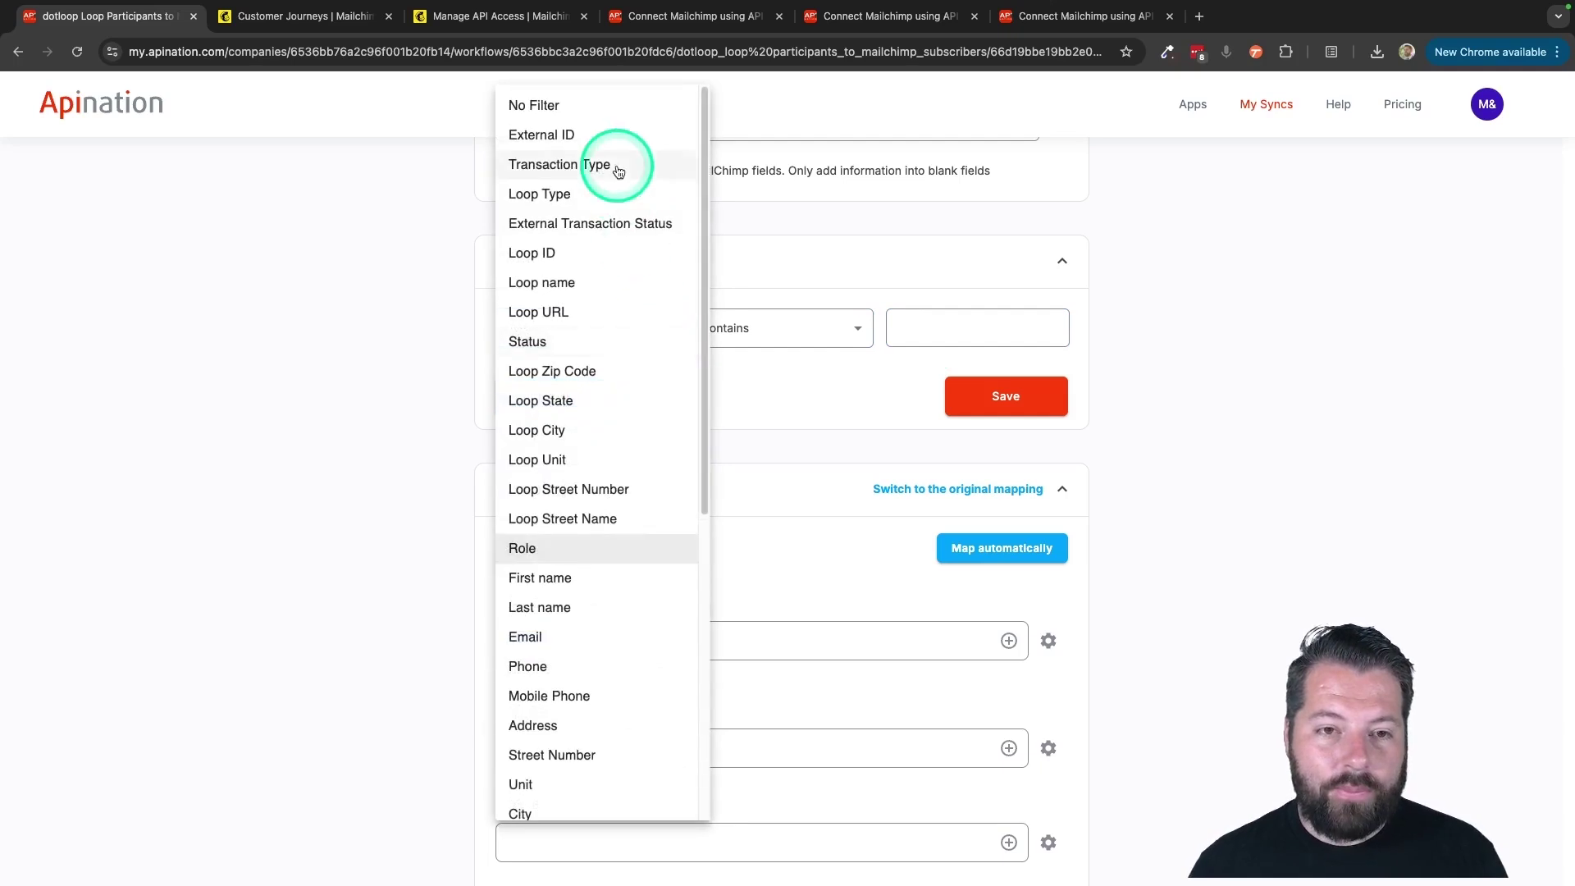
left_click(590, 120)
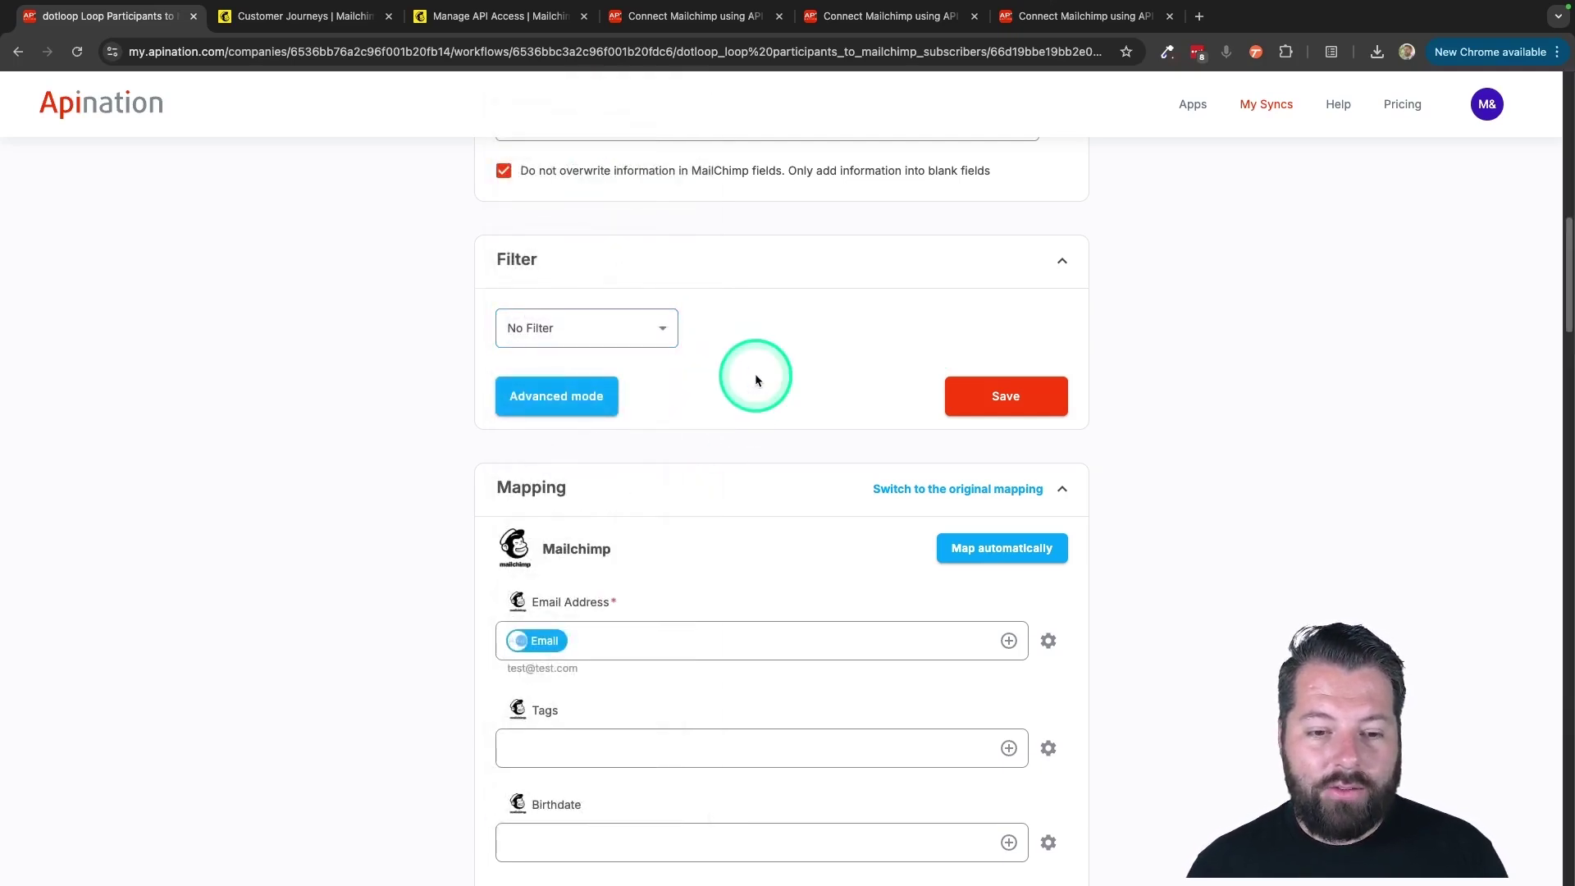
Step: Examine how dotloop fields are mapped to the Mailchimp fields from Email Address through Neighborhood
scroll(753, 374, "down", 6)
left_click(546, 156)
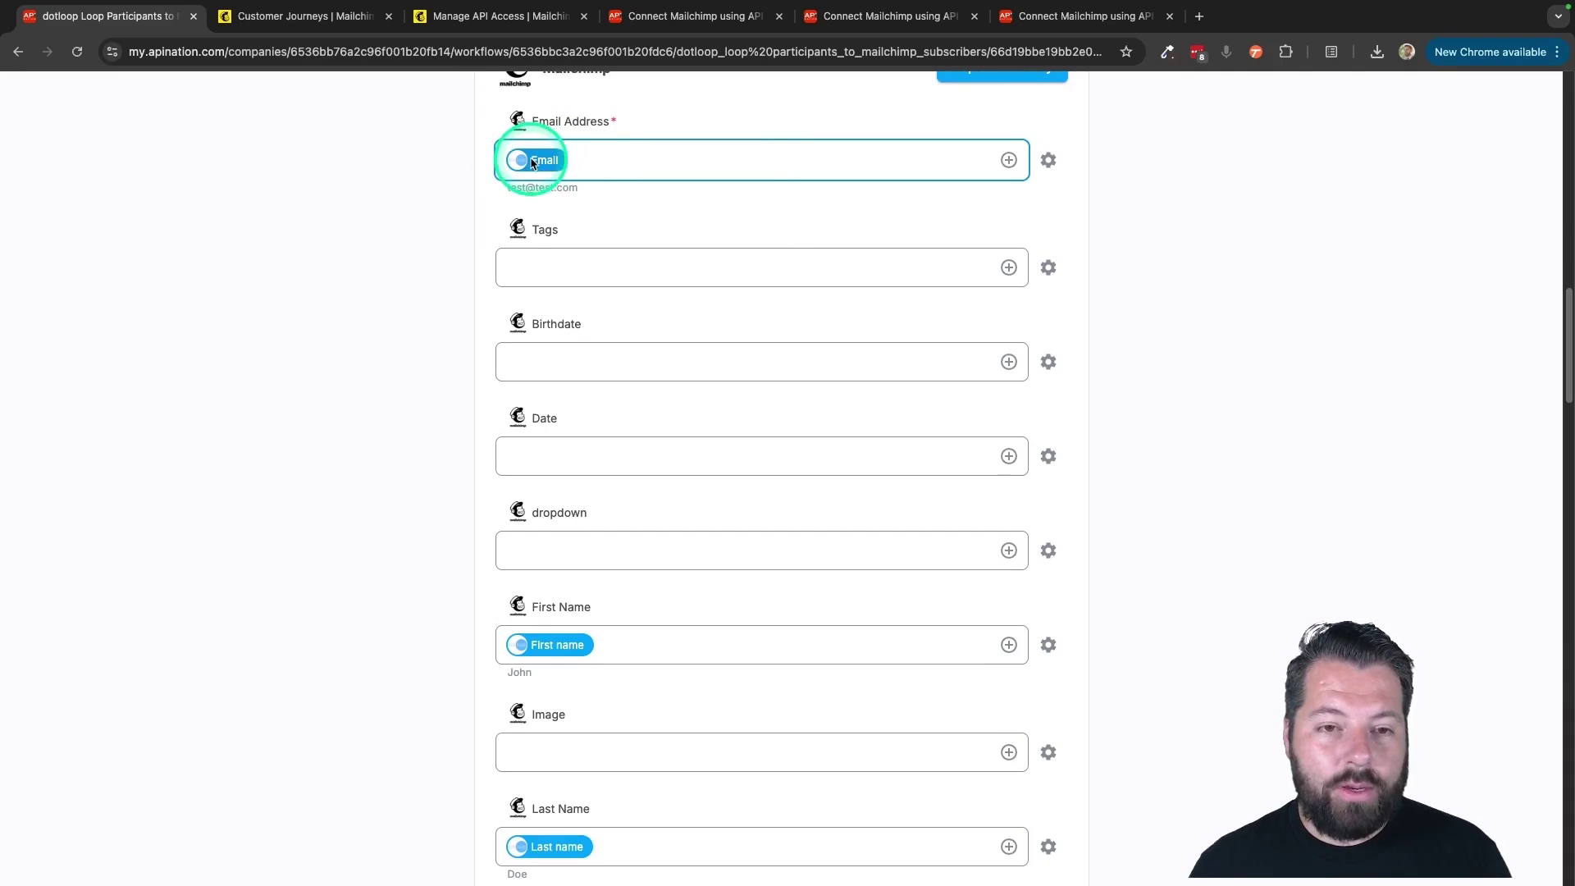
left_click(524, 136)
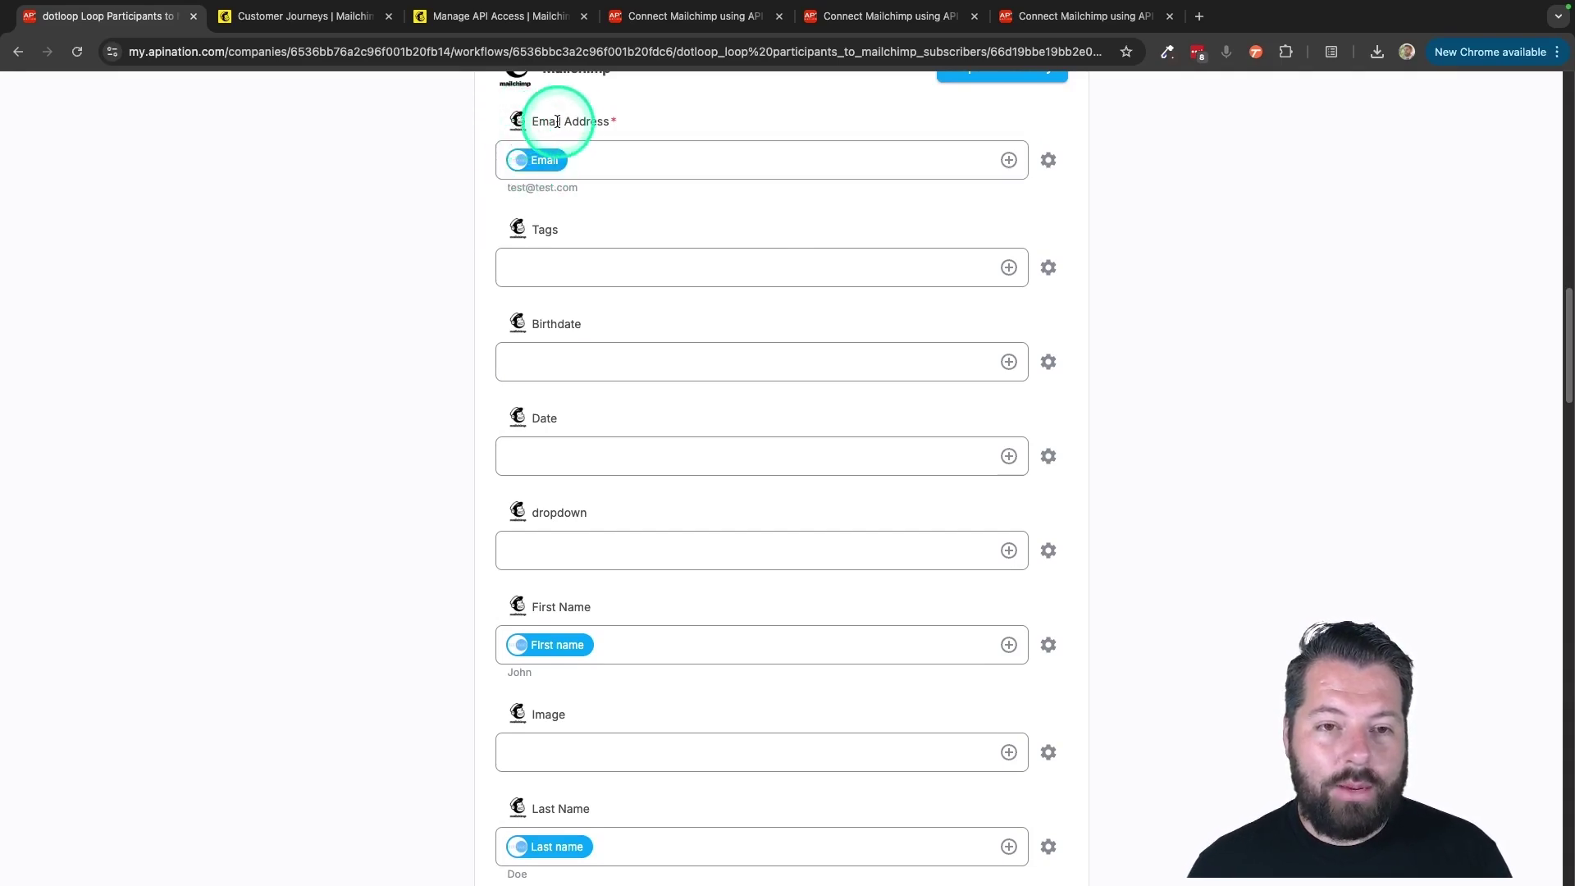
left_click(542, 164)
left_click(534, 135)
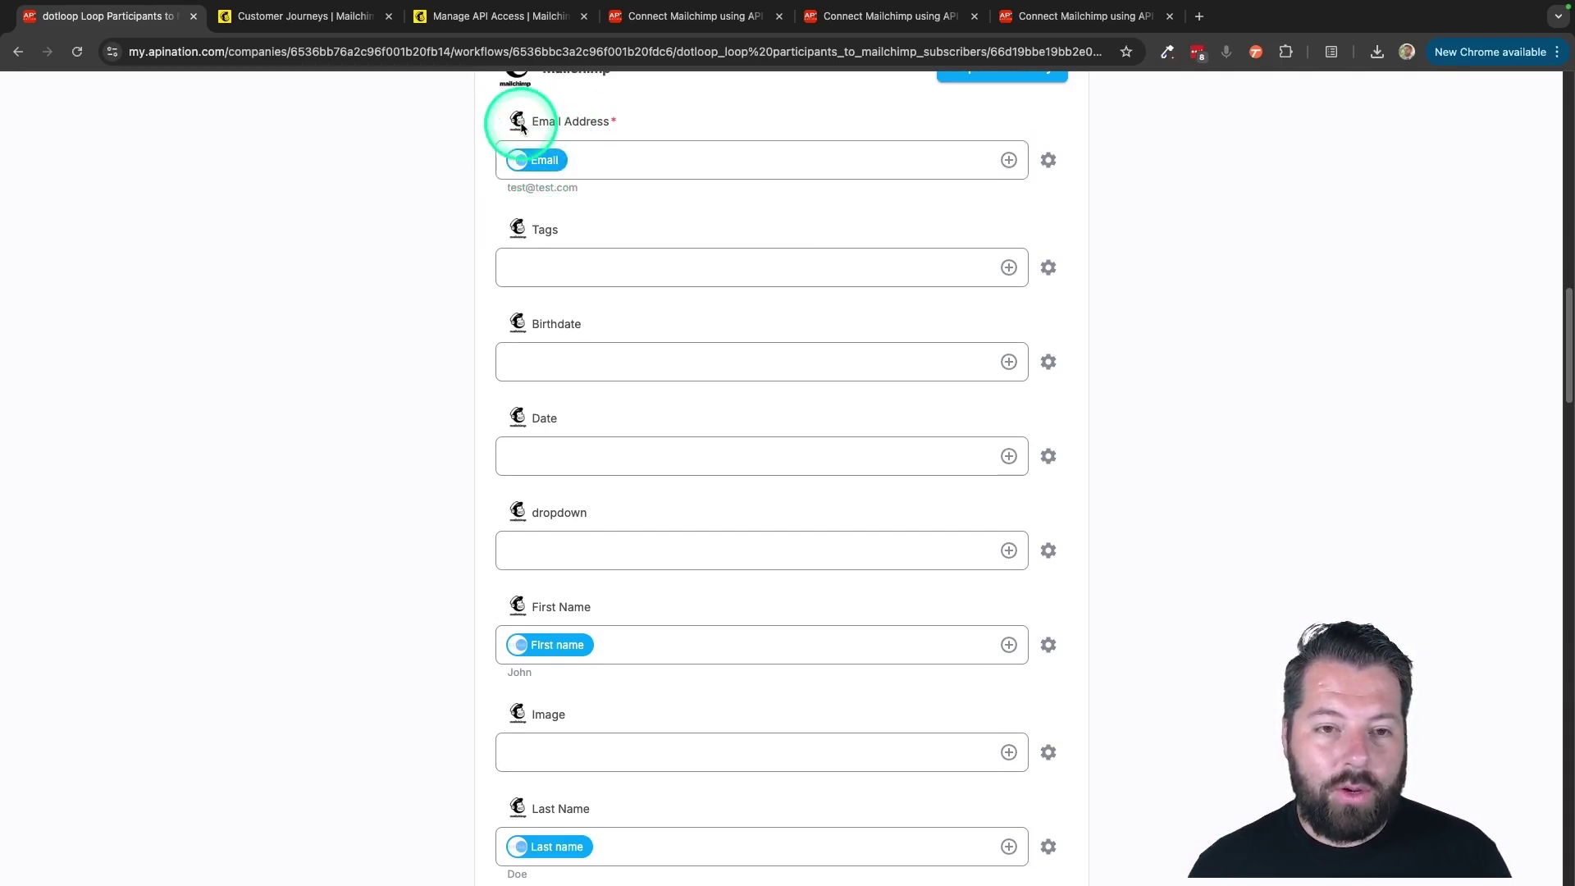
scroll(558, 336, "down", 3)
left_click(546, 331)
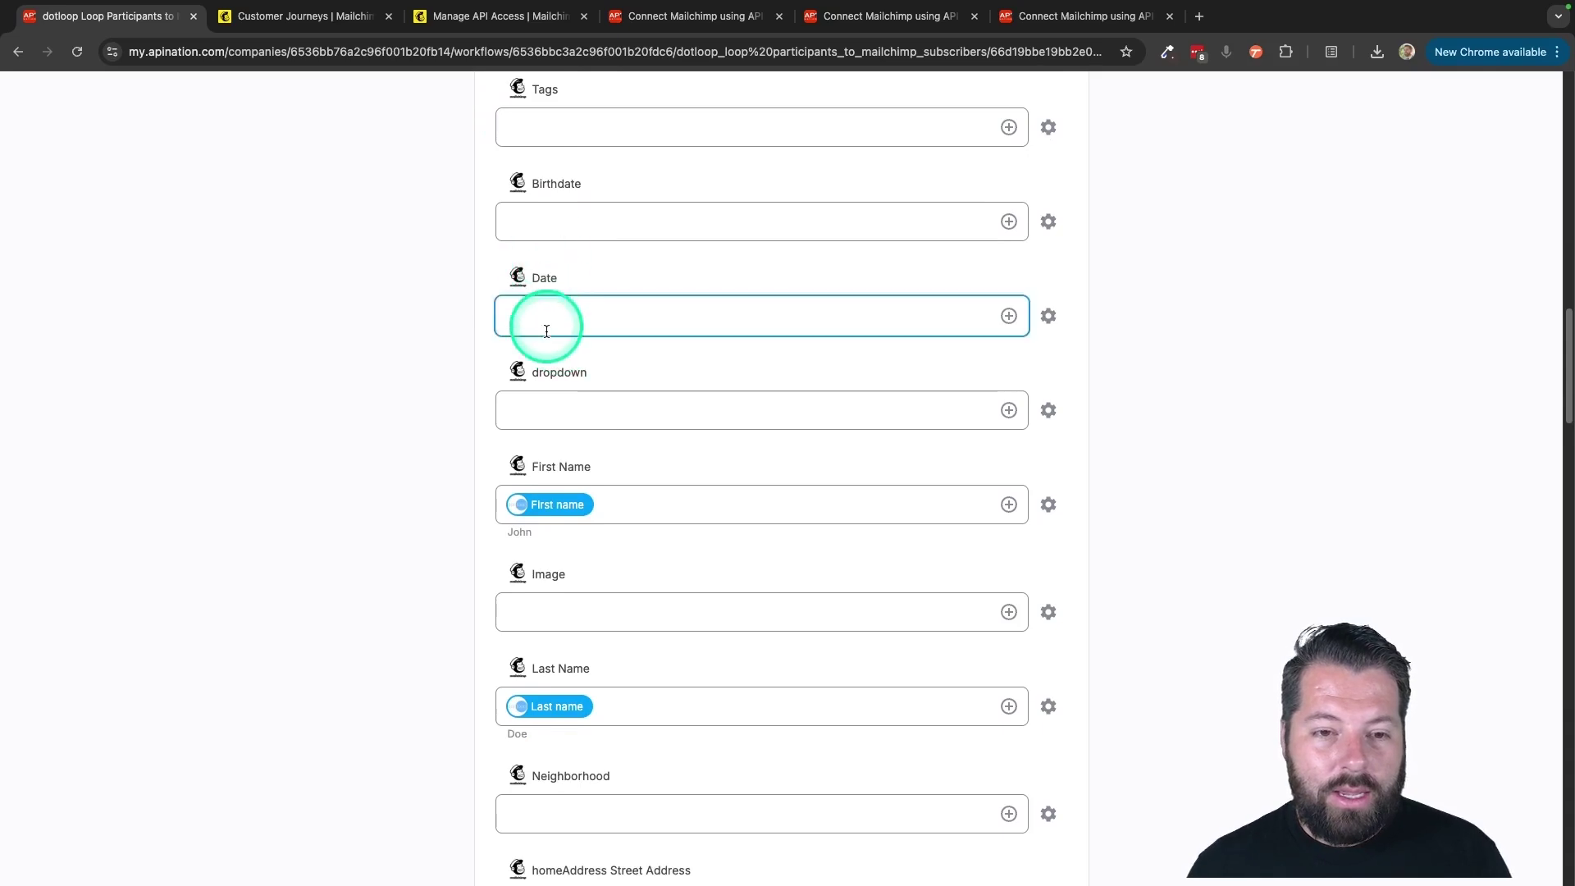
left_click(538, 503)
left_click(527, 617)
left_click(538, 790)
Step: Return to the beginning of the Mailchimp mapping and inspect the Tags field
scroll(537, 793, "up", 3)
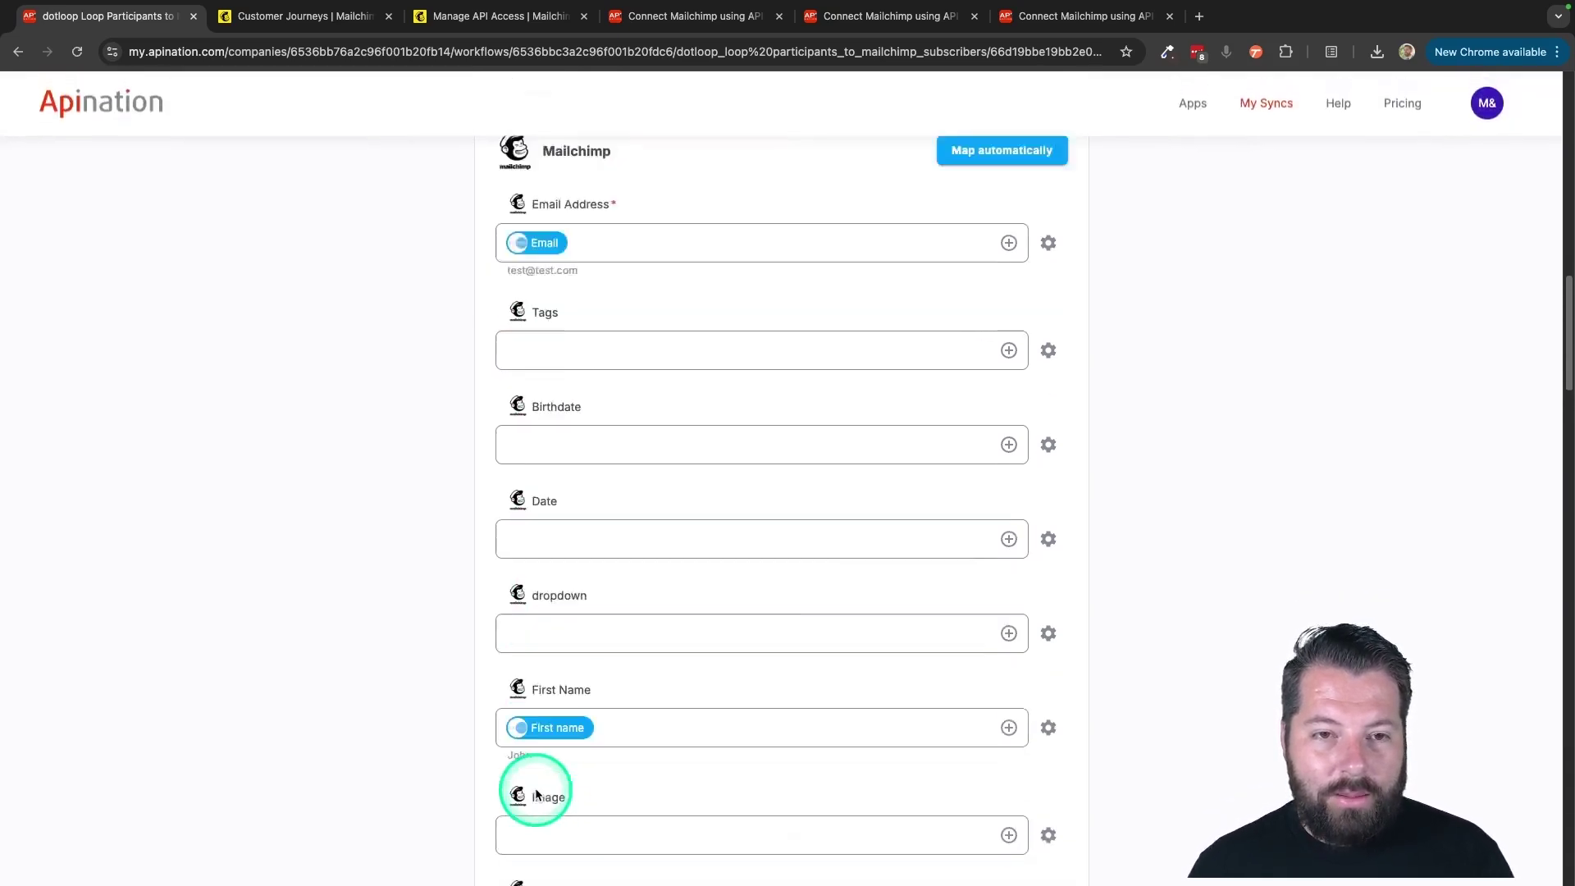
scroll(536, 793, "up", 2)
left_click(535, 783)
left_click(570, 604)
left_click(591, 517)
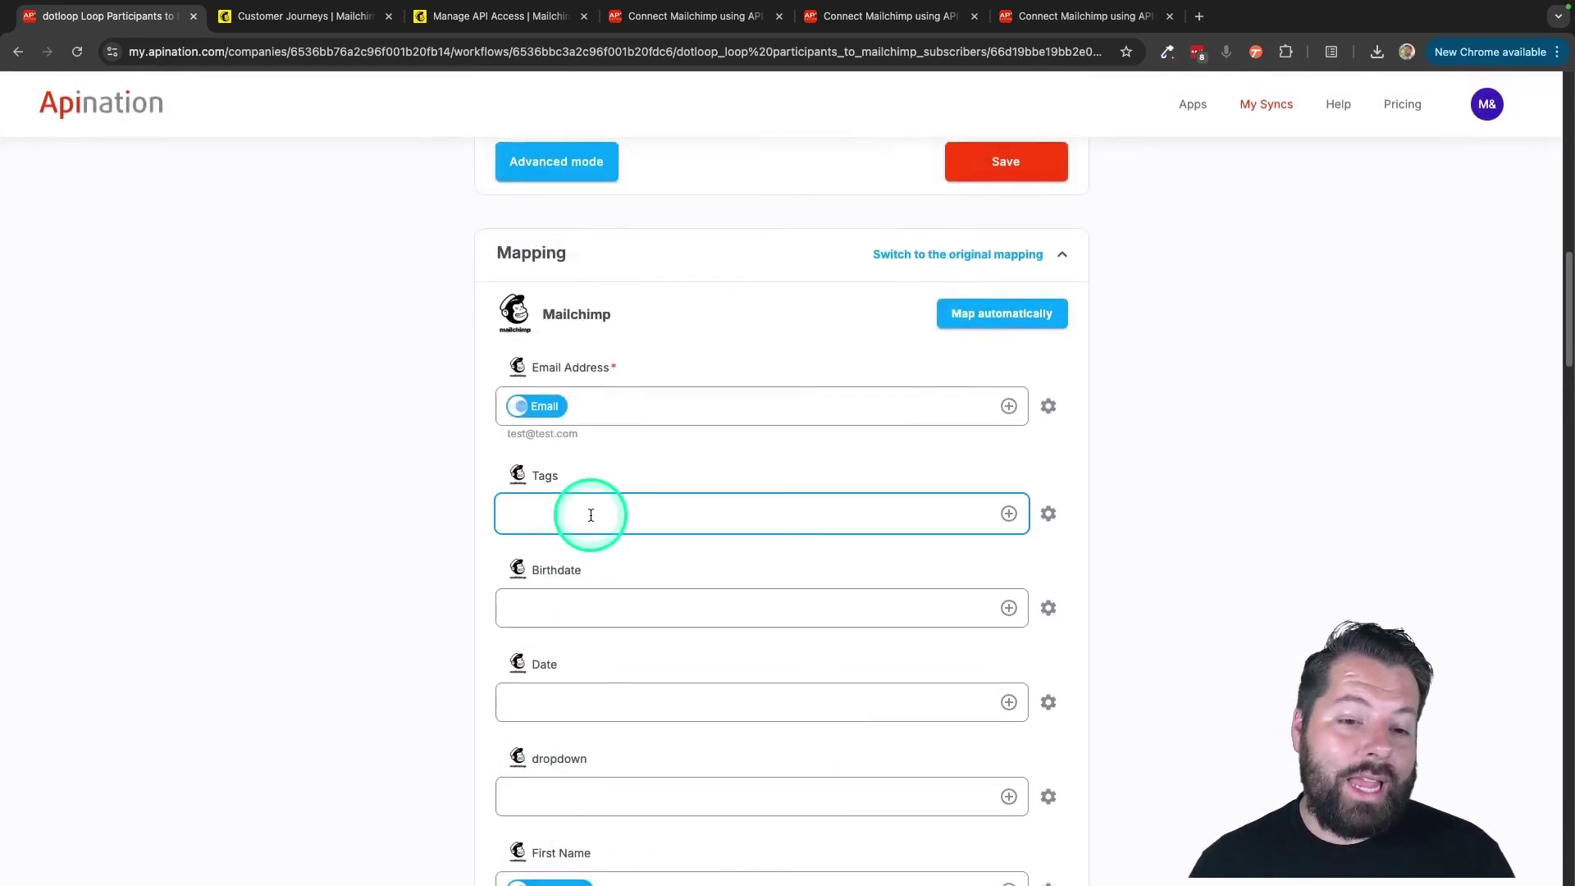
left_click(520, 491)
left_click(519, 480)
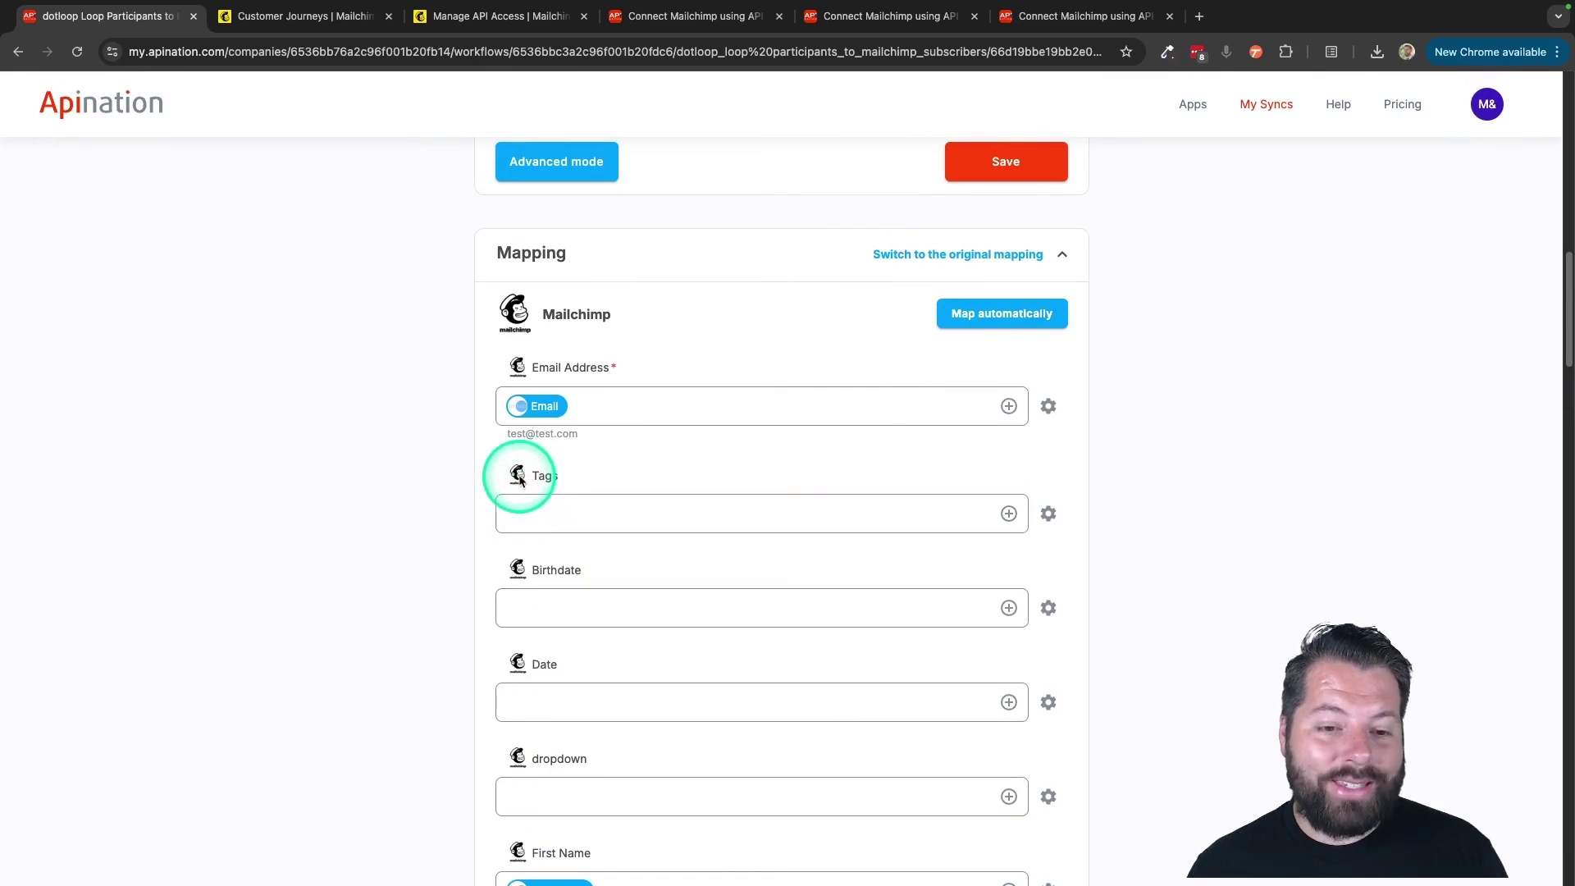
Step: Map the dotloop Role field to the Mailchimp Tags field
left_click(1009, 515)
scroll(677, 609, "down", 5)
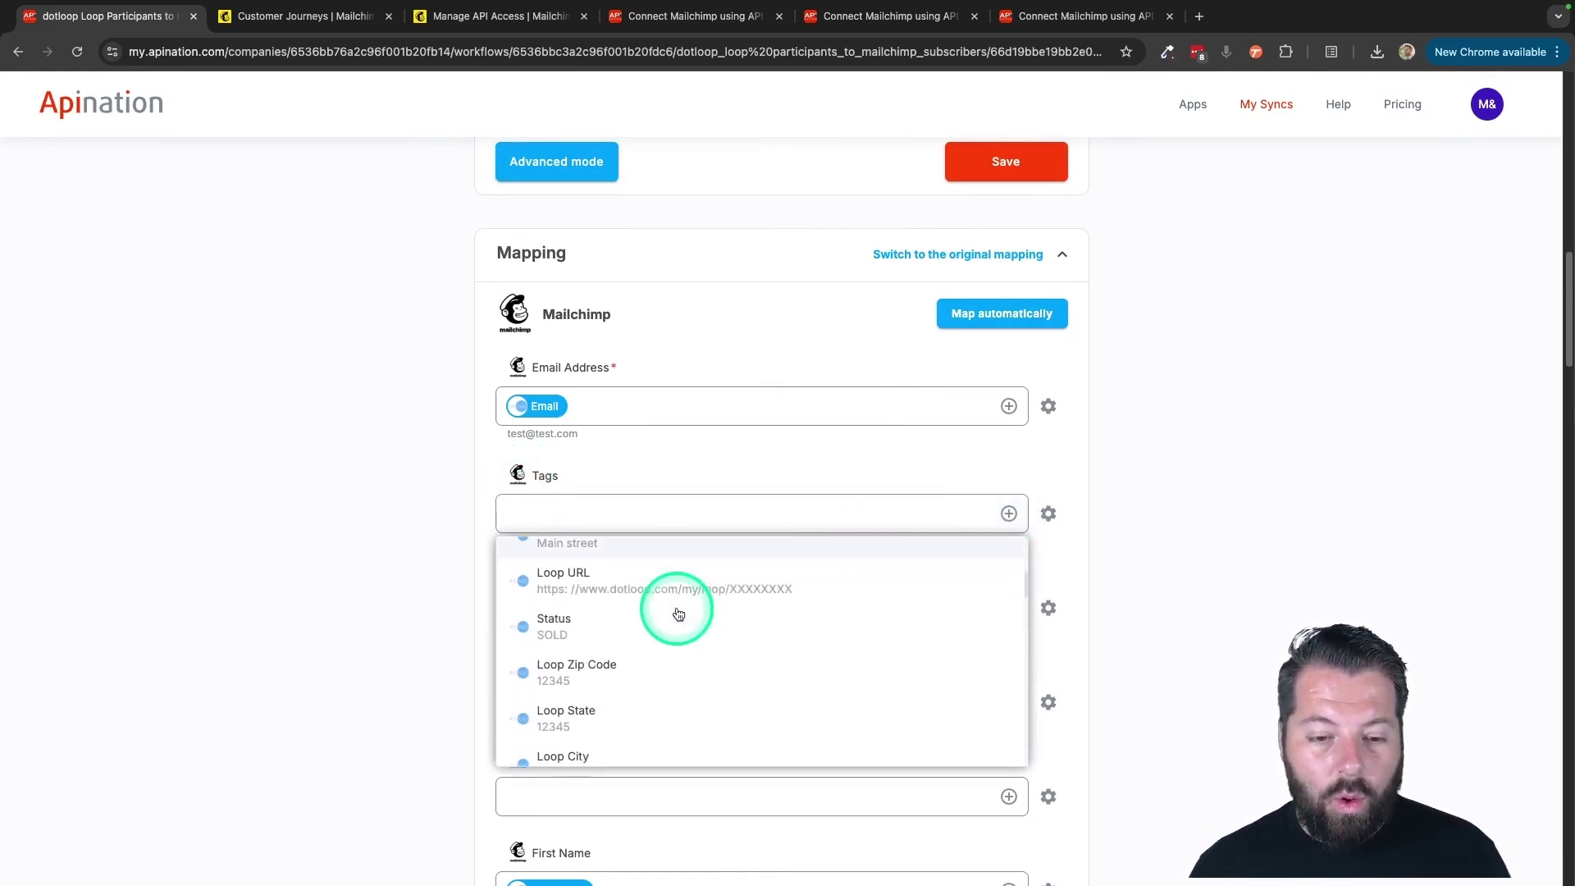
scroll(678, 614, "down", 5)
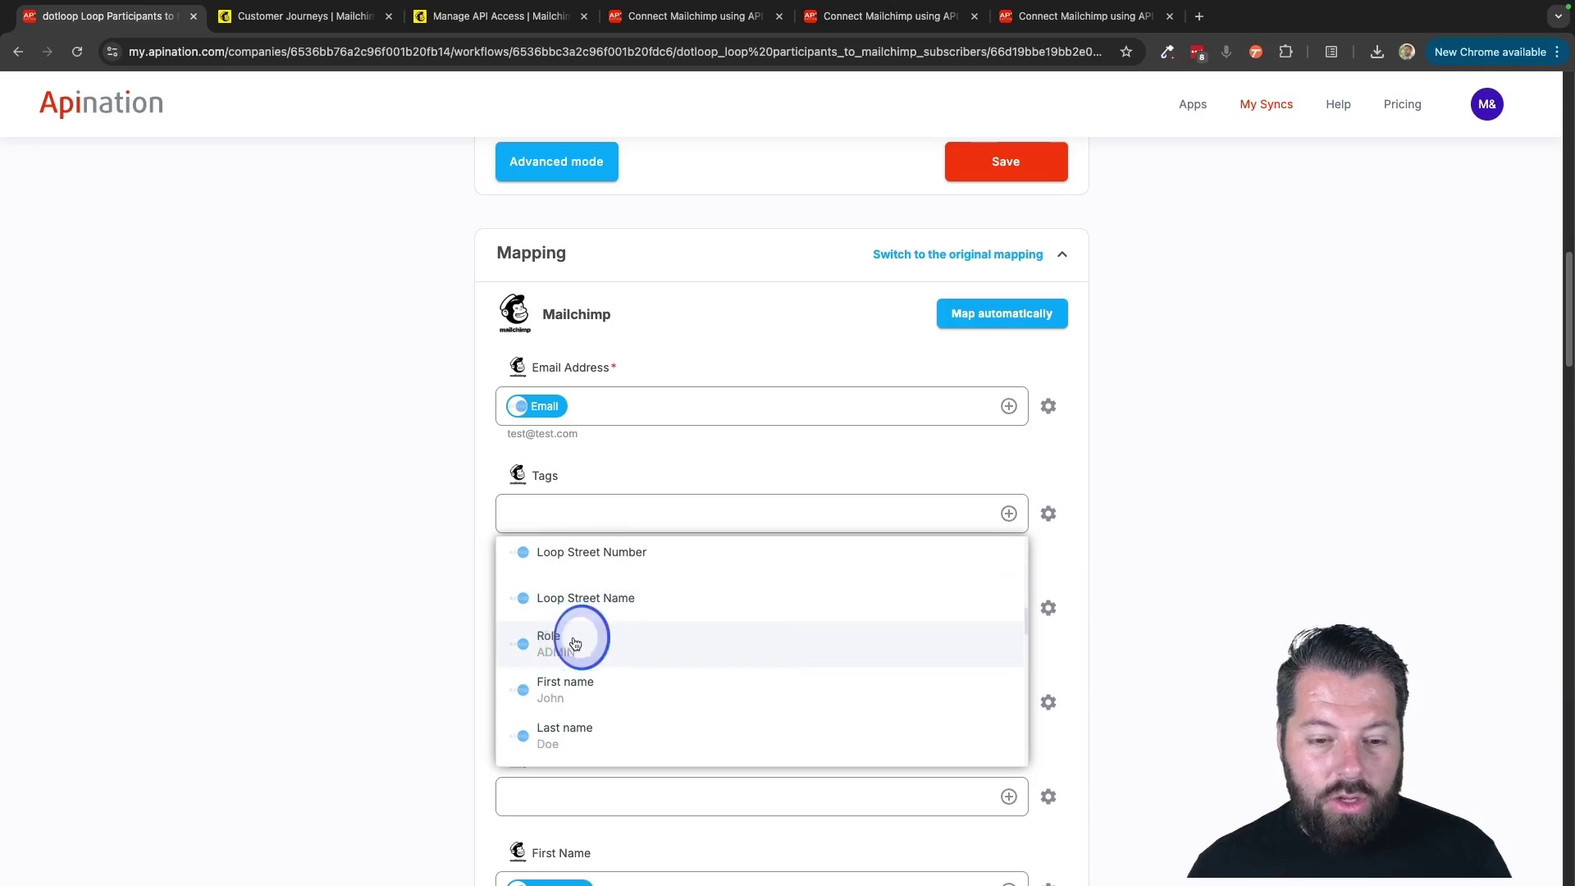
left_click(575, 644)
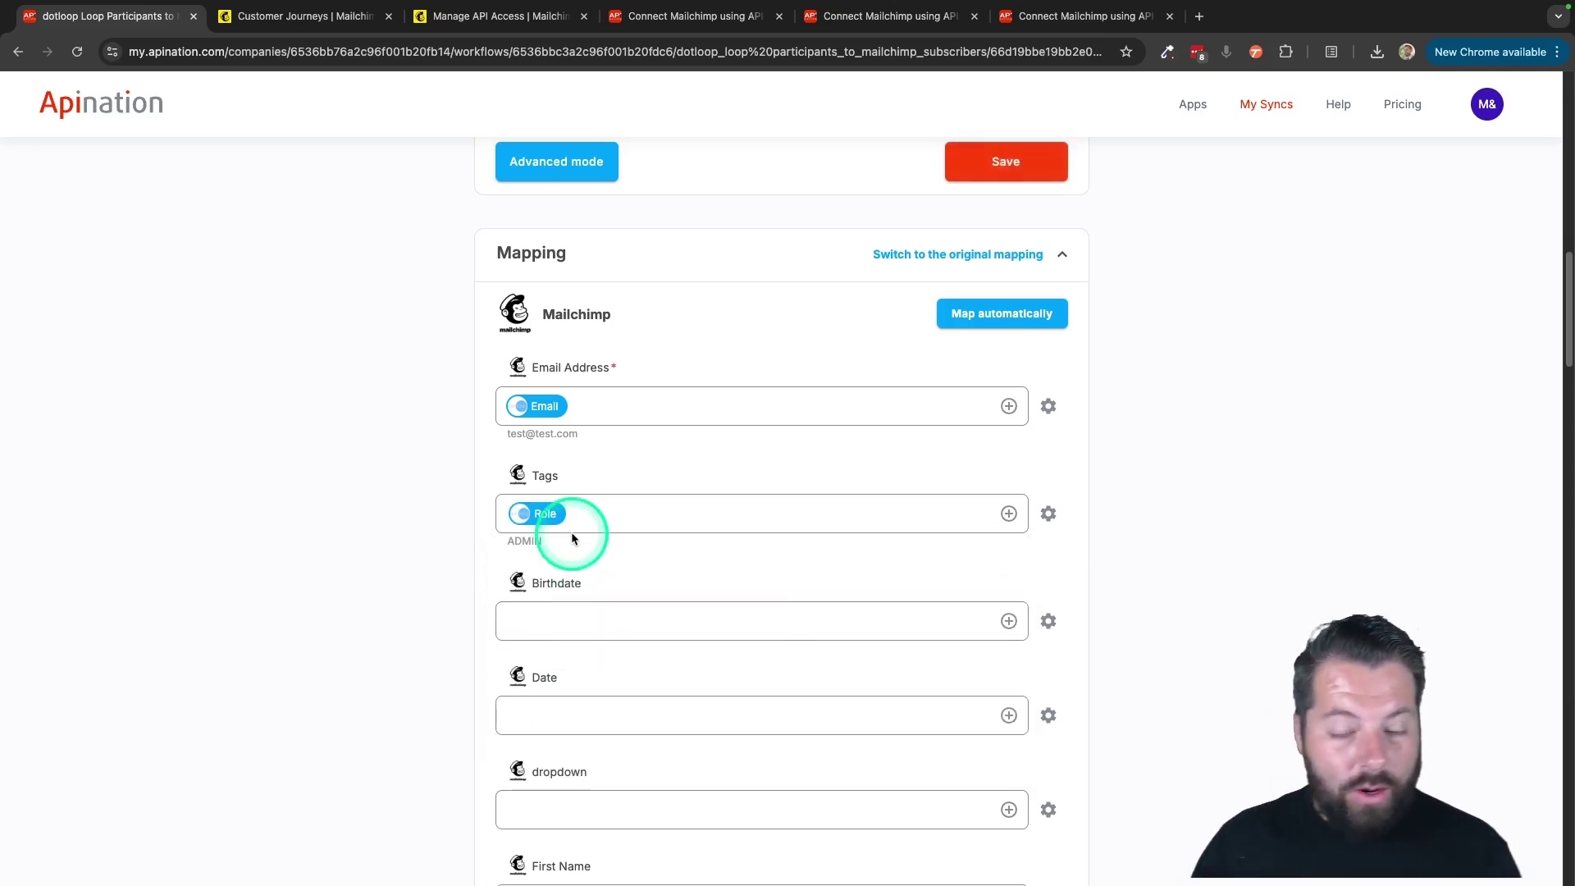
scroll(638, 544, "down", 3)
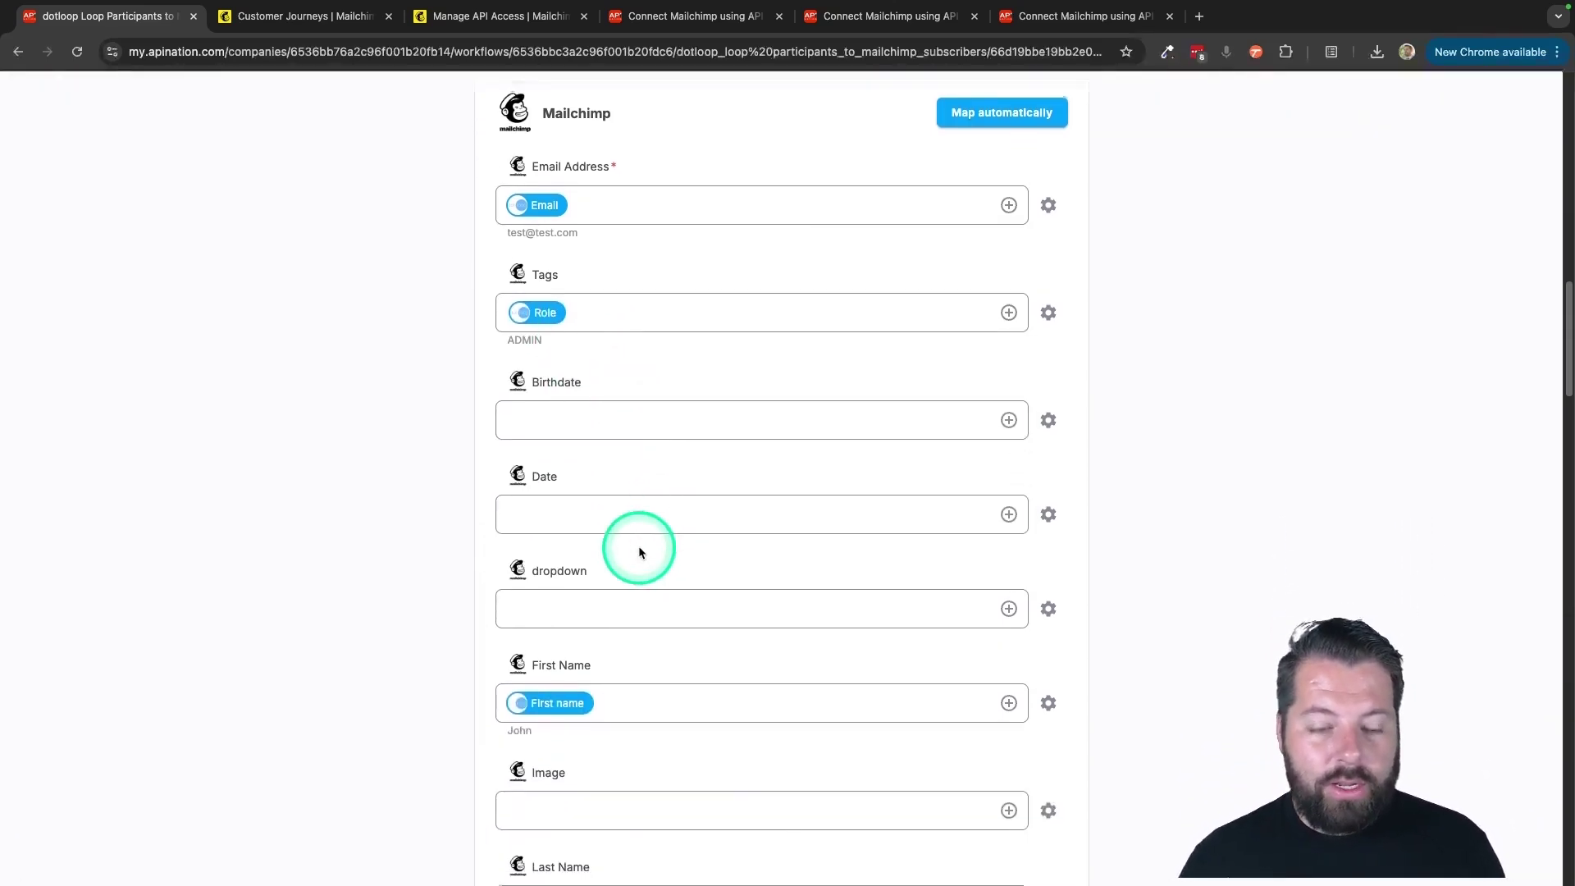
scroll(638, 545, "up", 2)
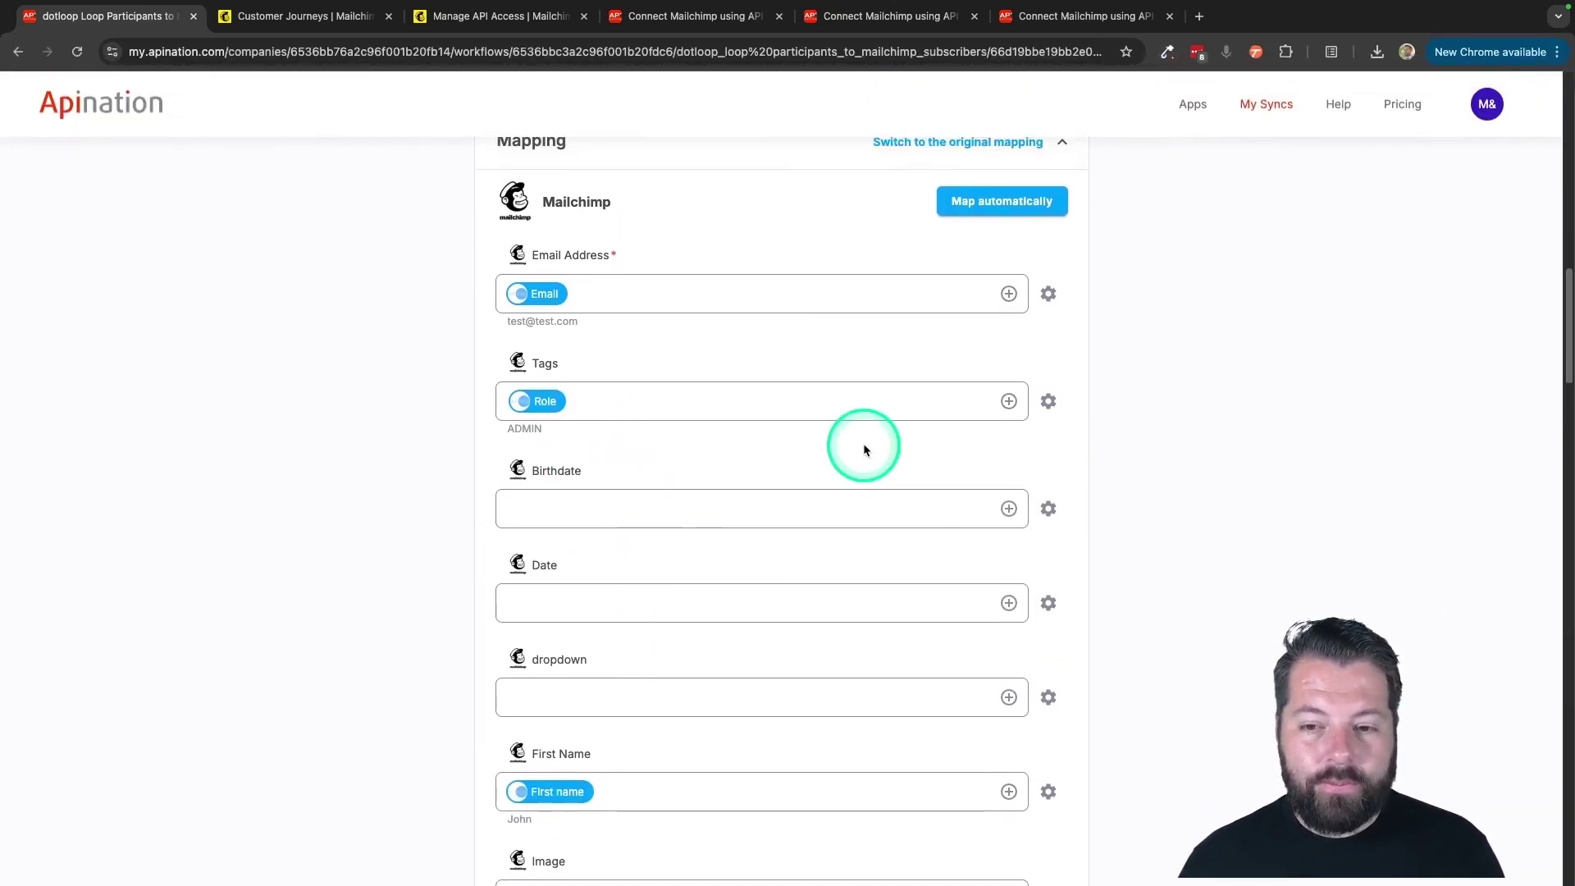
Step: Add the dotloop Status field after Role in the Mailchimp Tags mapping
left_click(1008, 401)
left_click(769, 444)
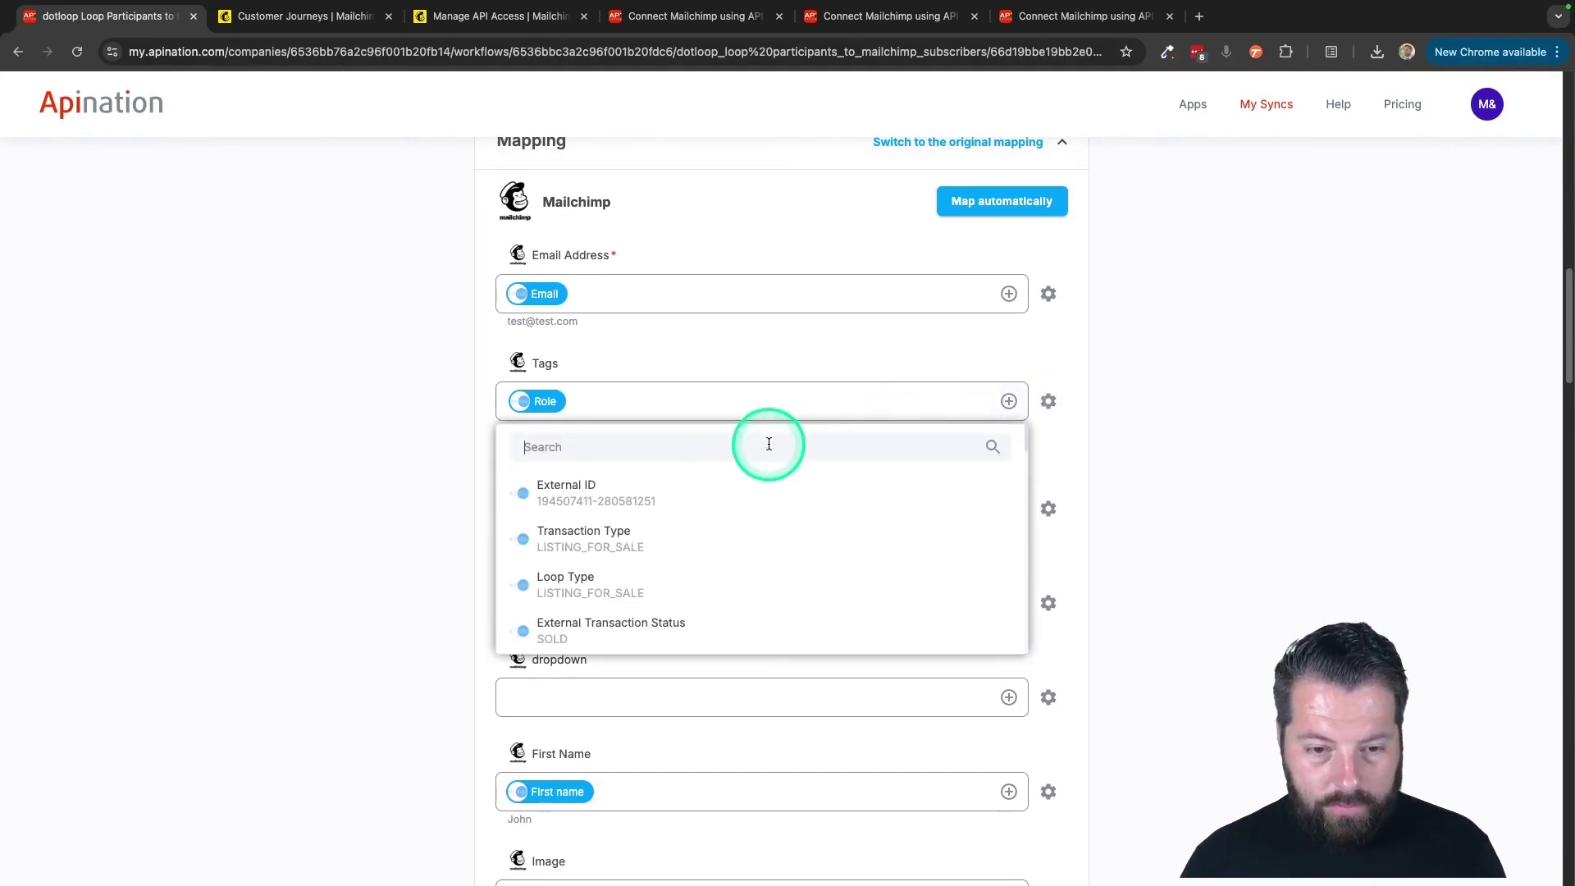
type("s")
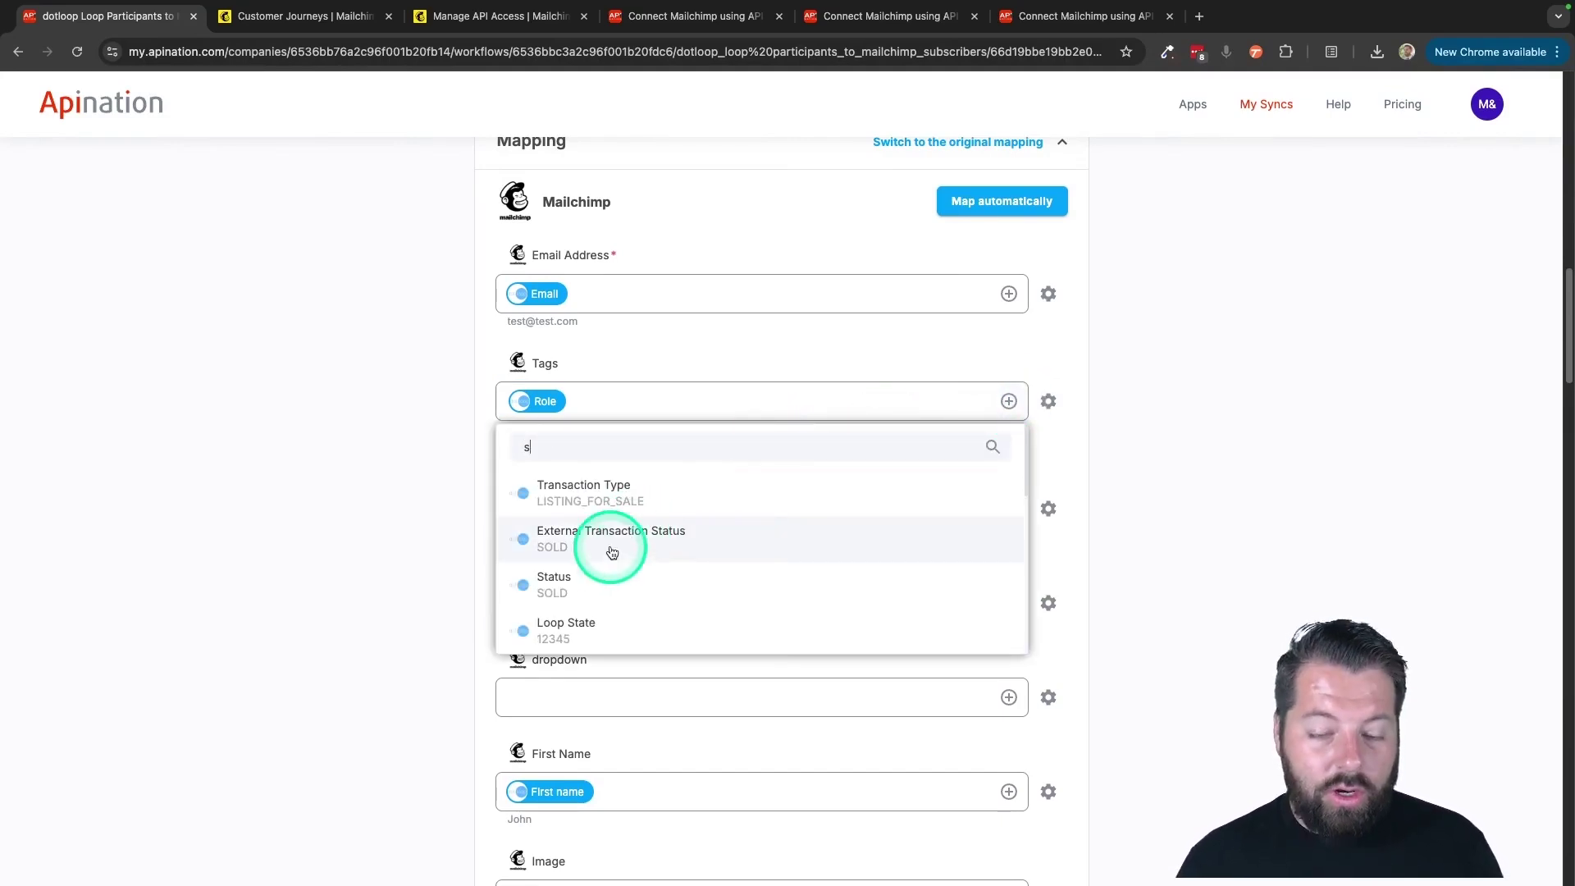
left_click(586, 586)
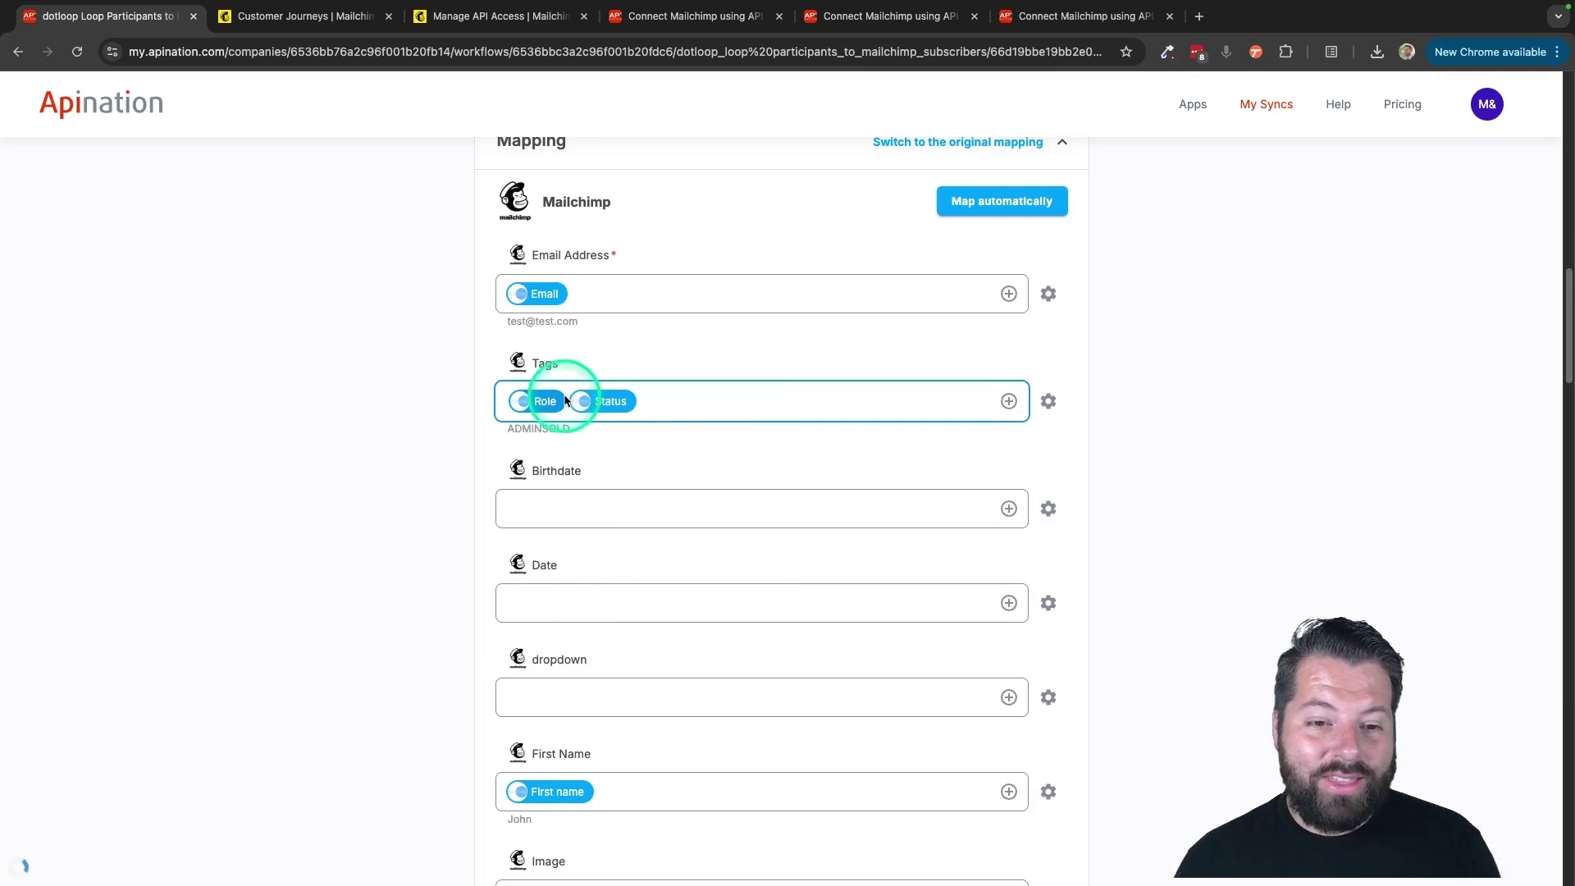
Step: Clear the Tags mapping and map only the dotloop Status field to it
left_click(666, 404)
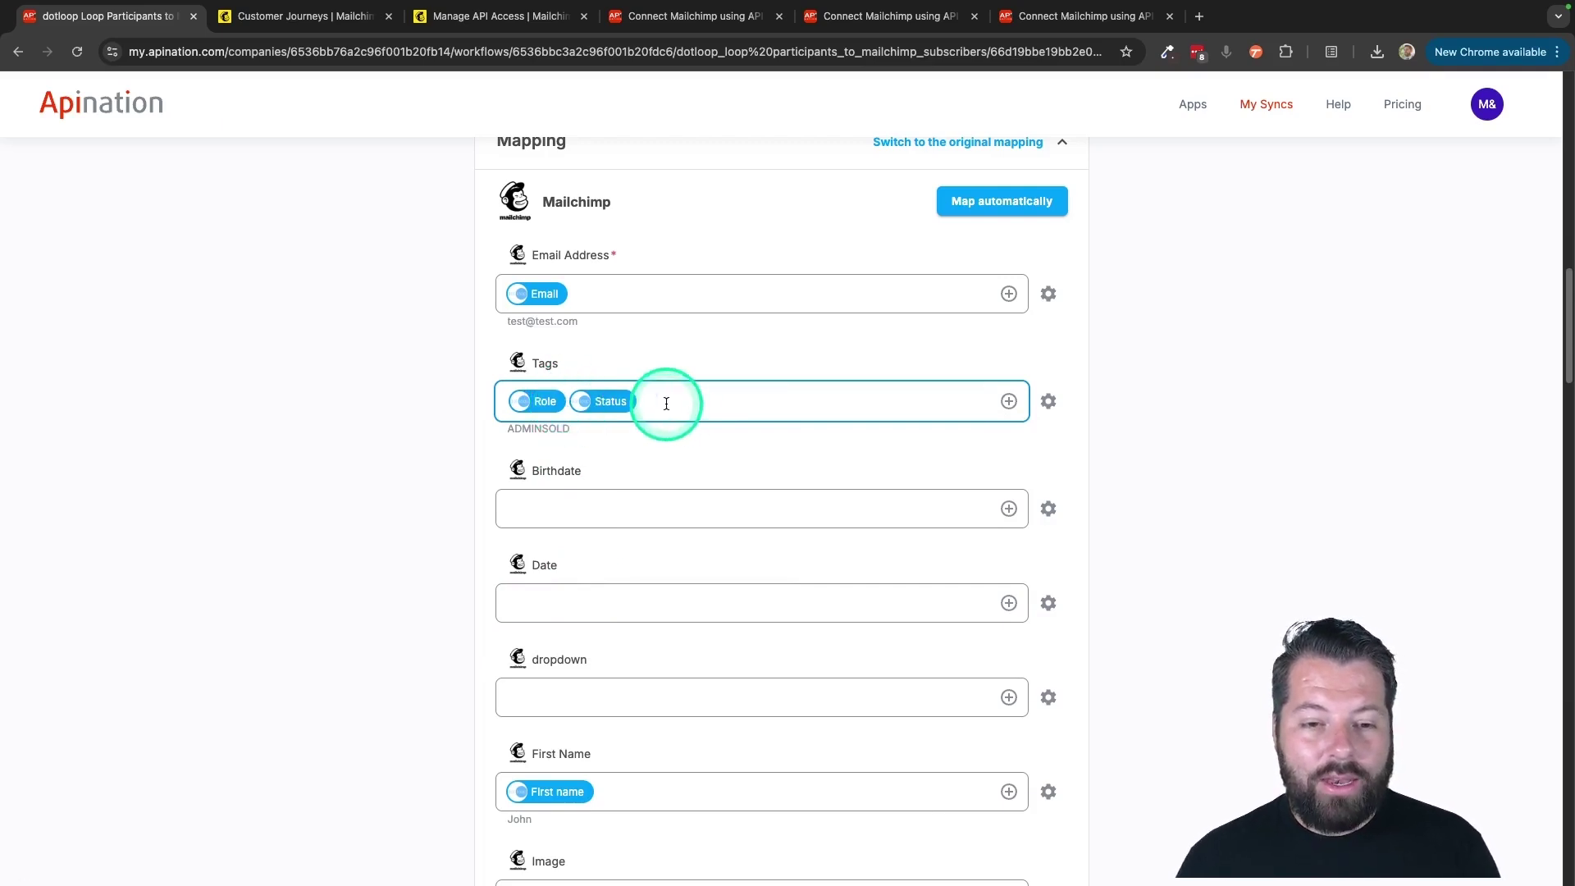
key("BackSpace")
key("BackSpace")
left_click(1010, 401)
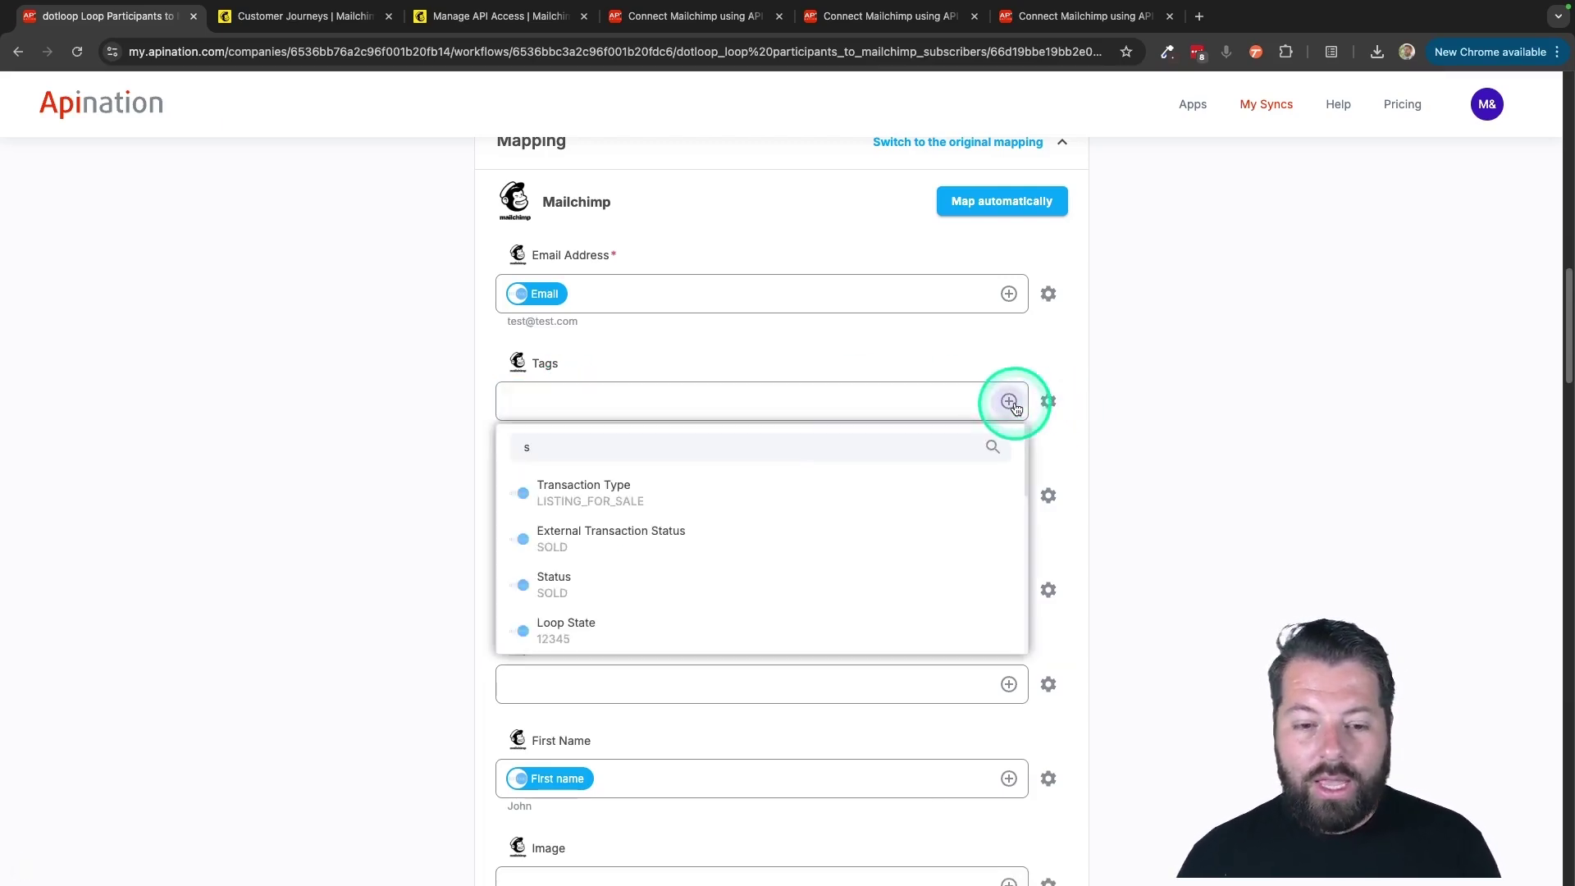
left_click(658, 586)
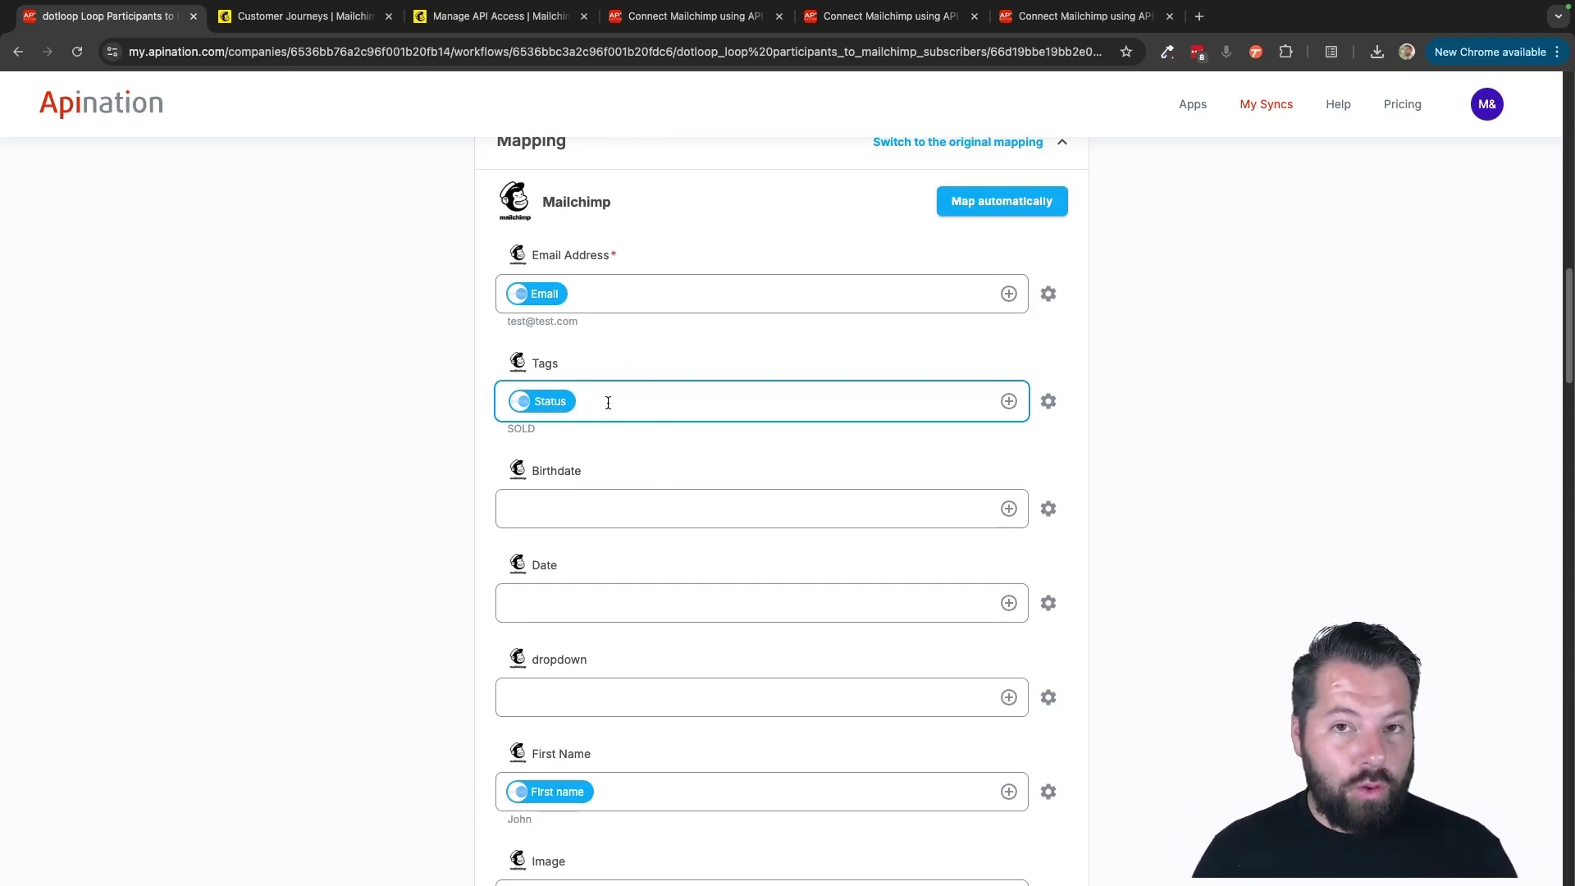
Step: Switch to Mailchimp to examine the VIP Tag customer journey triggered by a contact tag, and return to the API Nation mapping
left_click(323, 129)
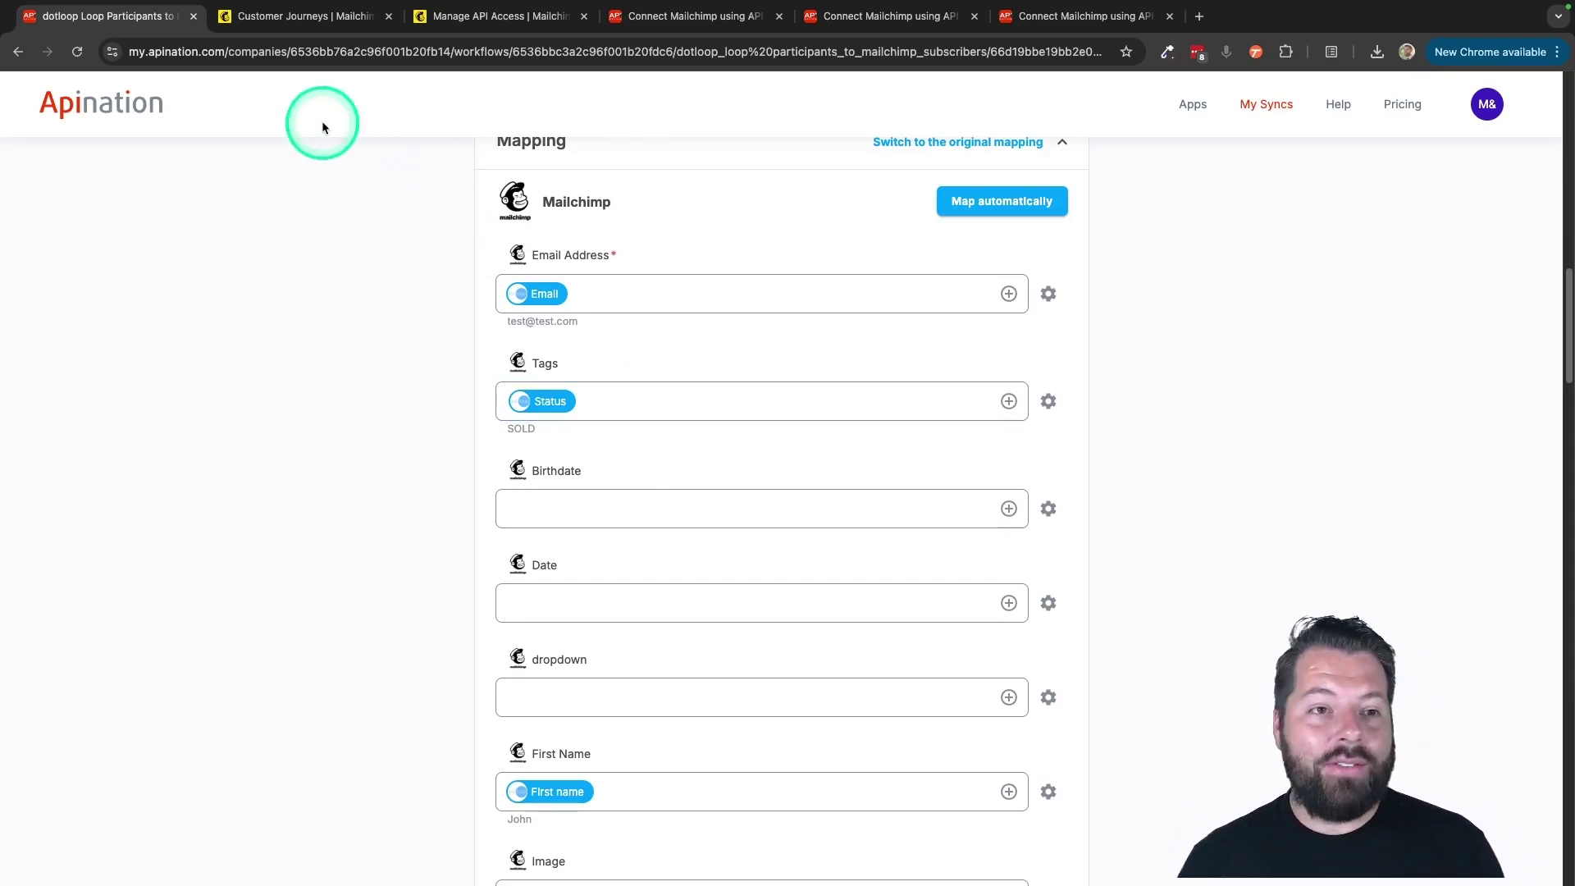
left_click(315, 23)
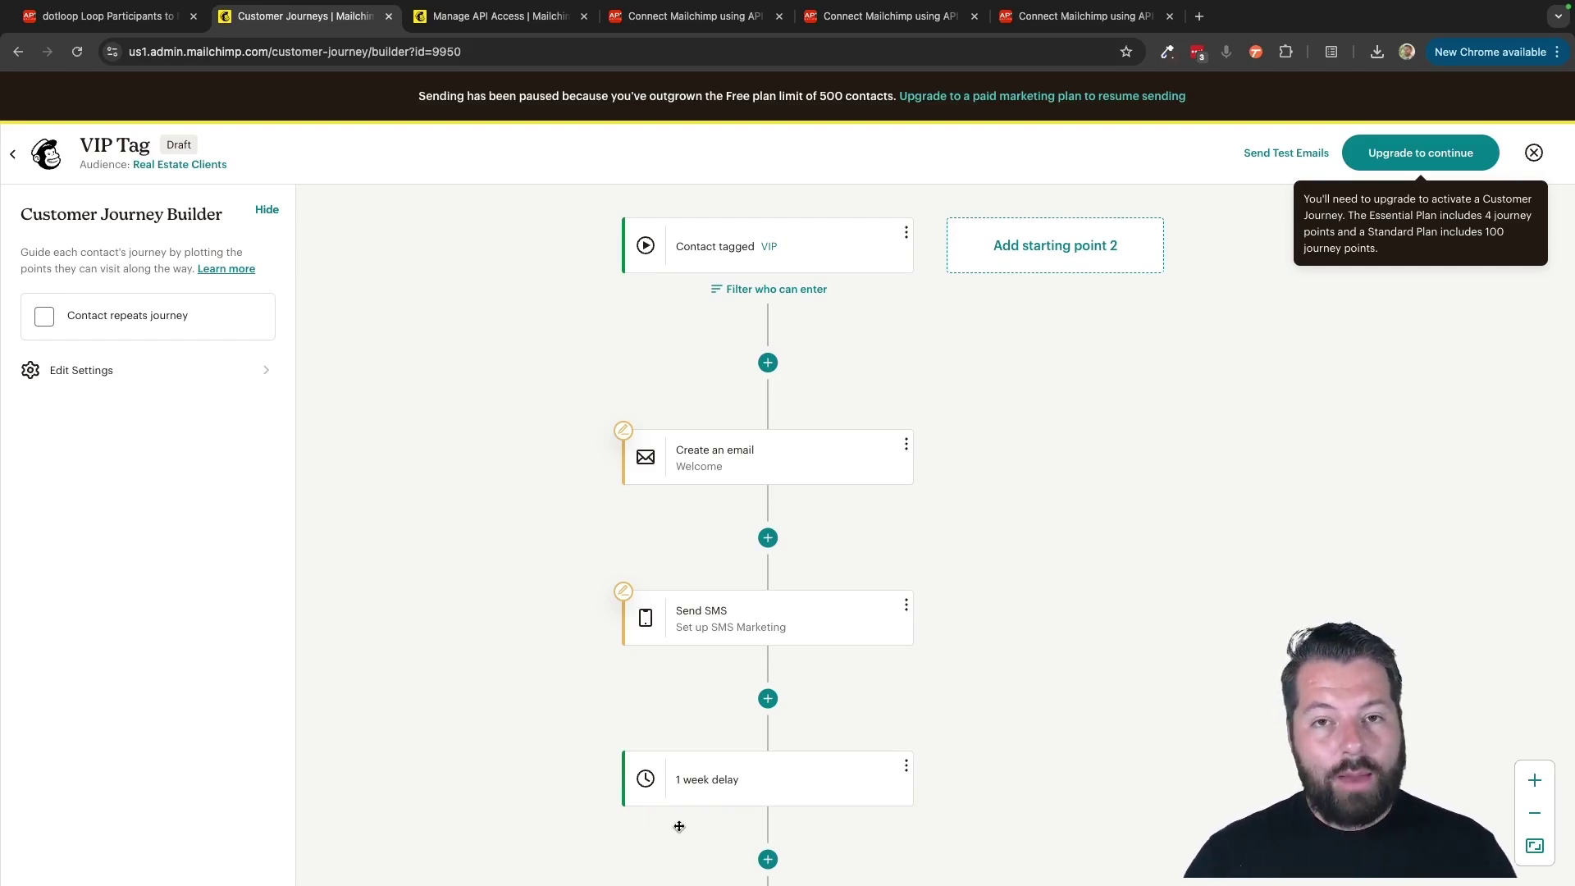
left_click(158, 17)
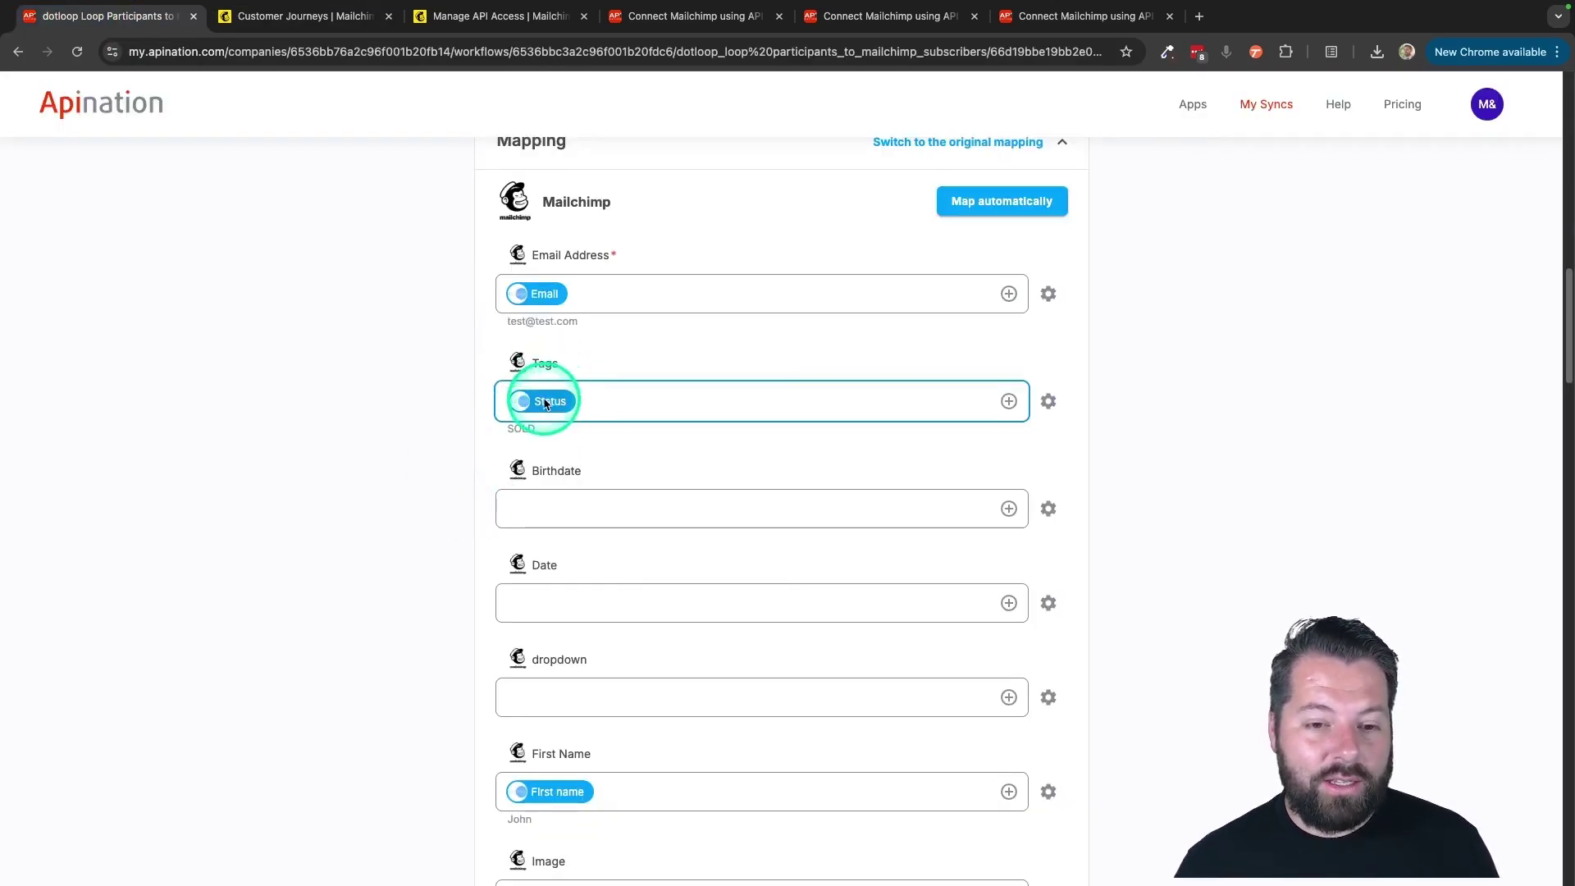
Step: Activate the dotloop Loop Participants to Mailchimp subscribers sync
scroll(757, 537, "down", 10)
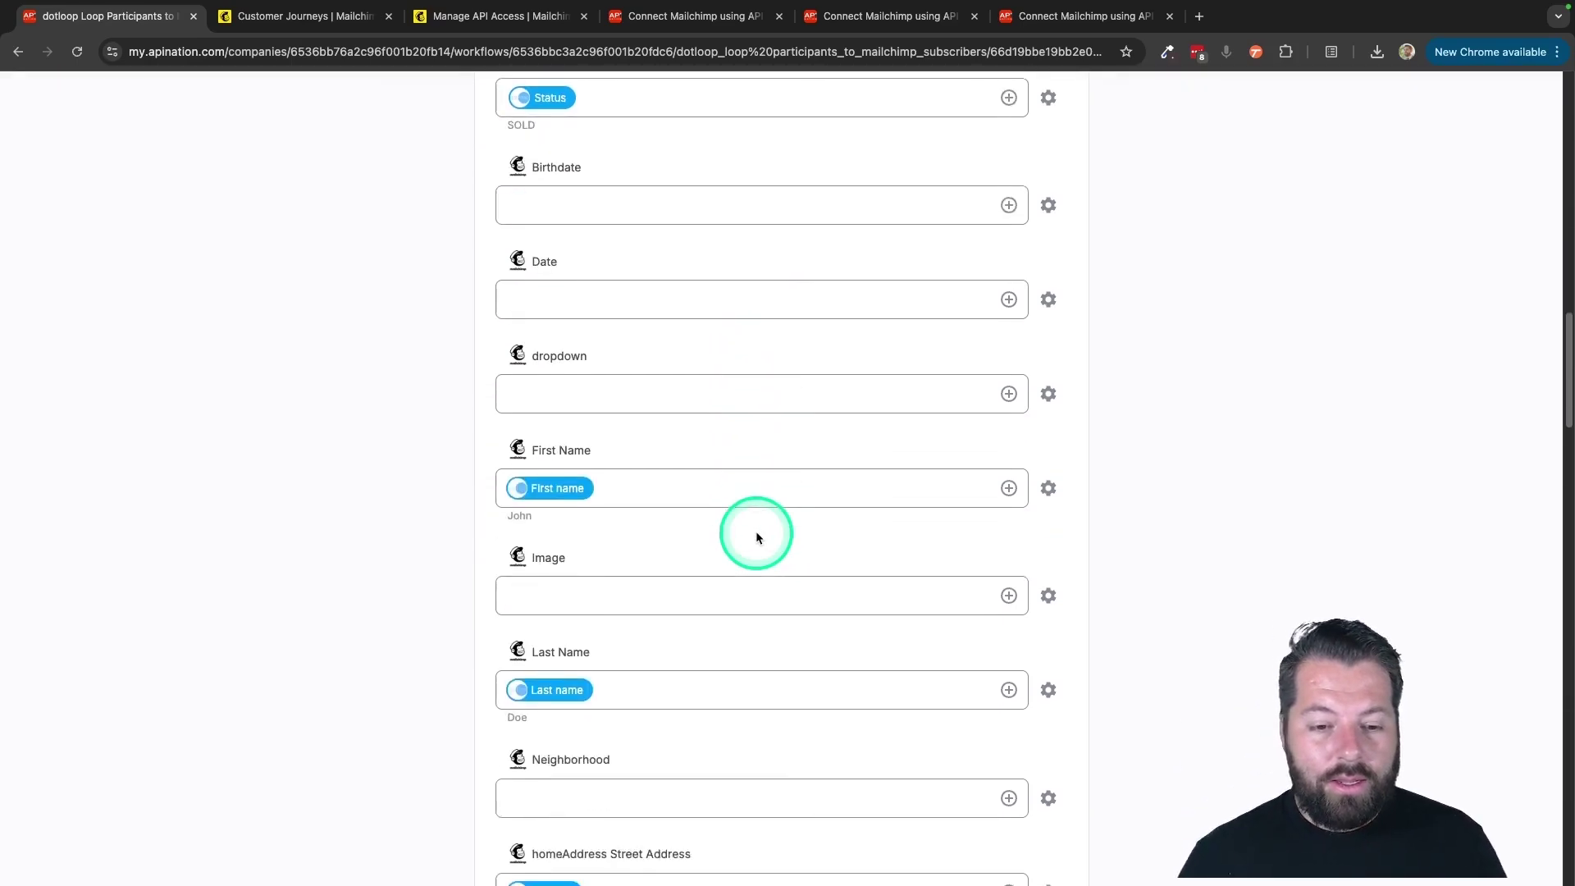
scroll(756, 530, "up", 15)
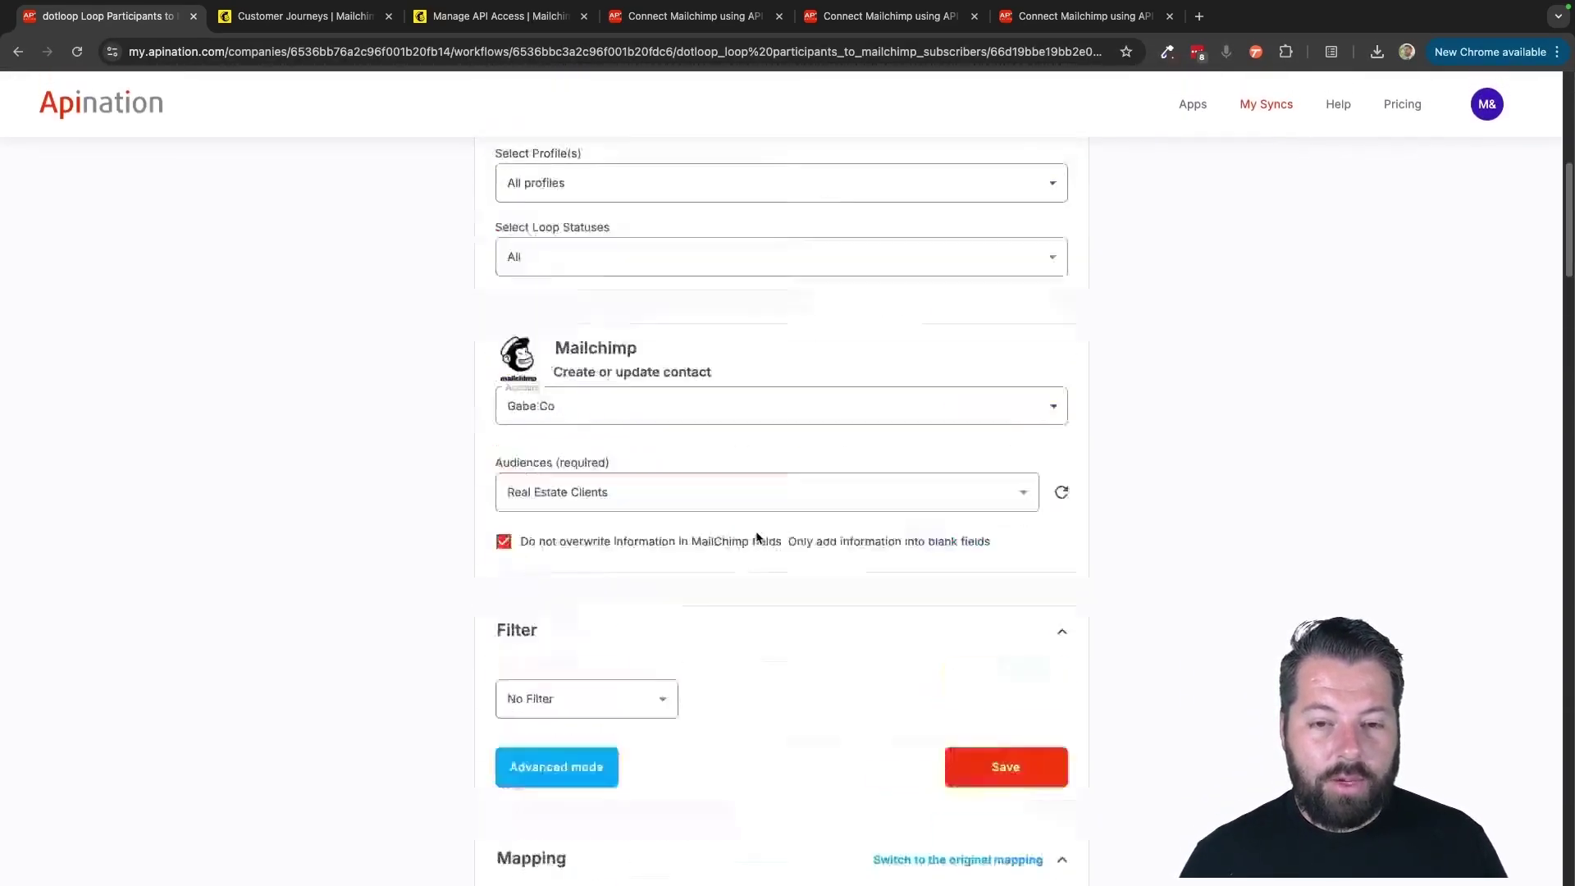
left_click(797, 332)
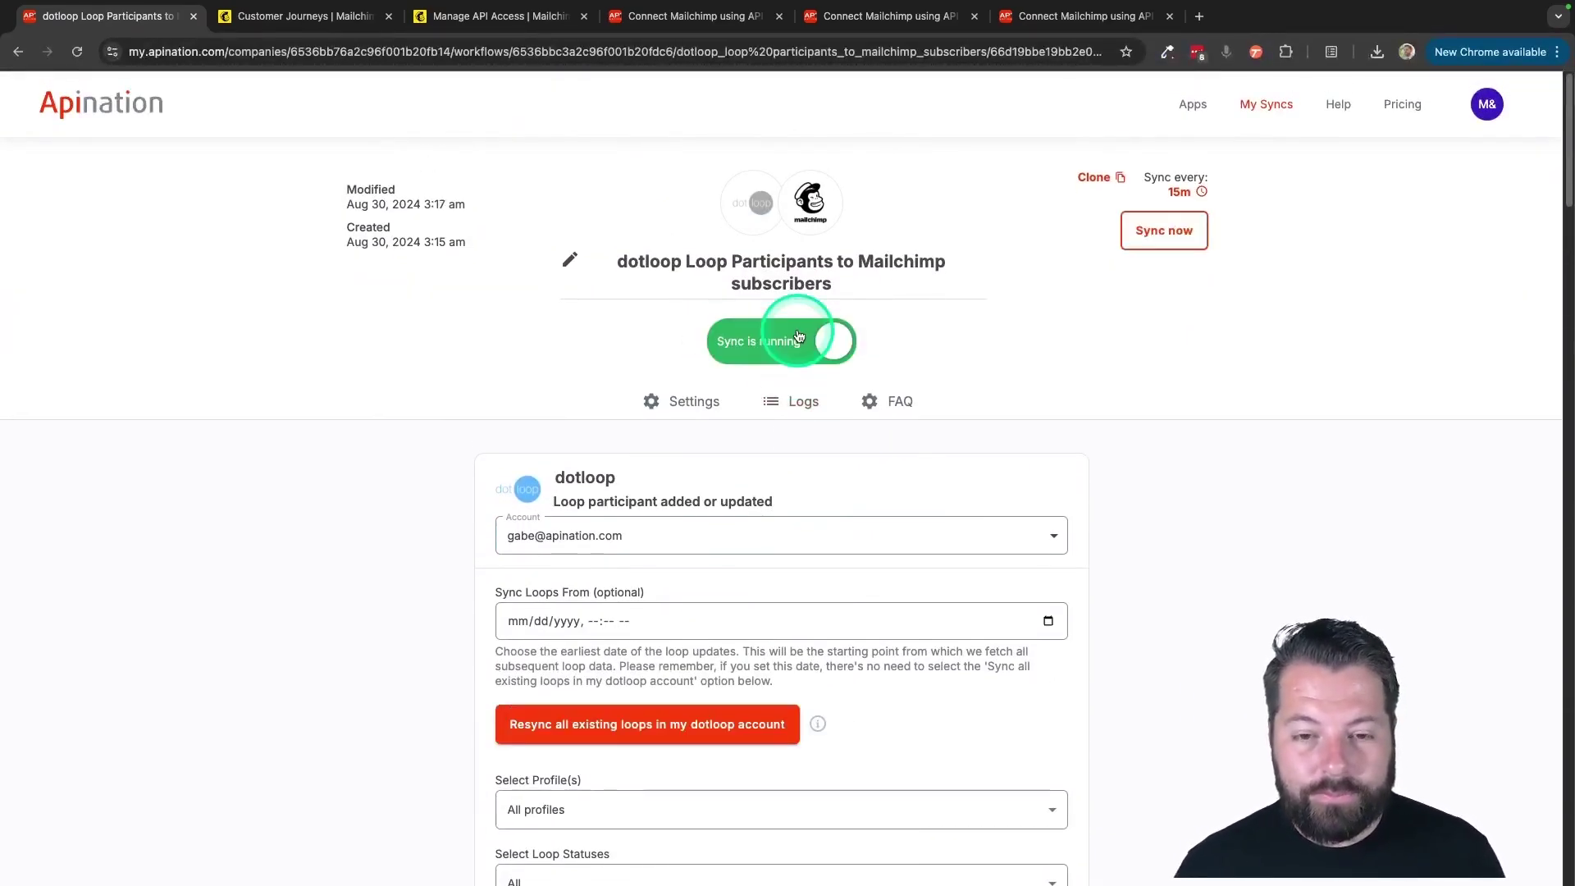
Step: Open the dotloop app page and choose Mailchimp as the paired app to list the available syncs
left_click(753, 211)
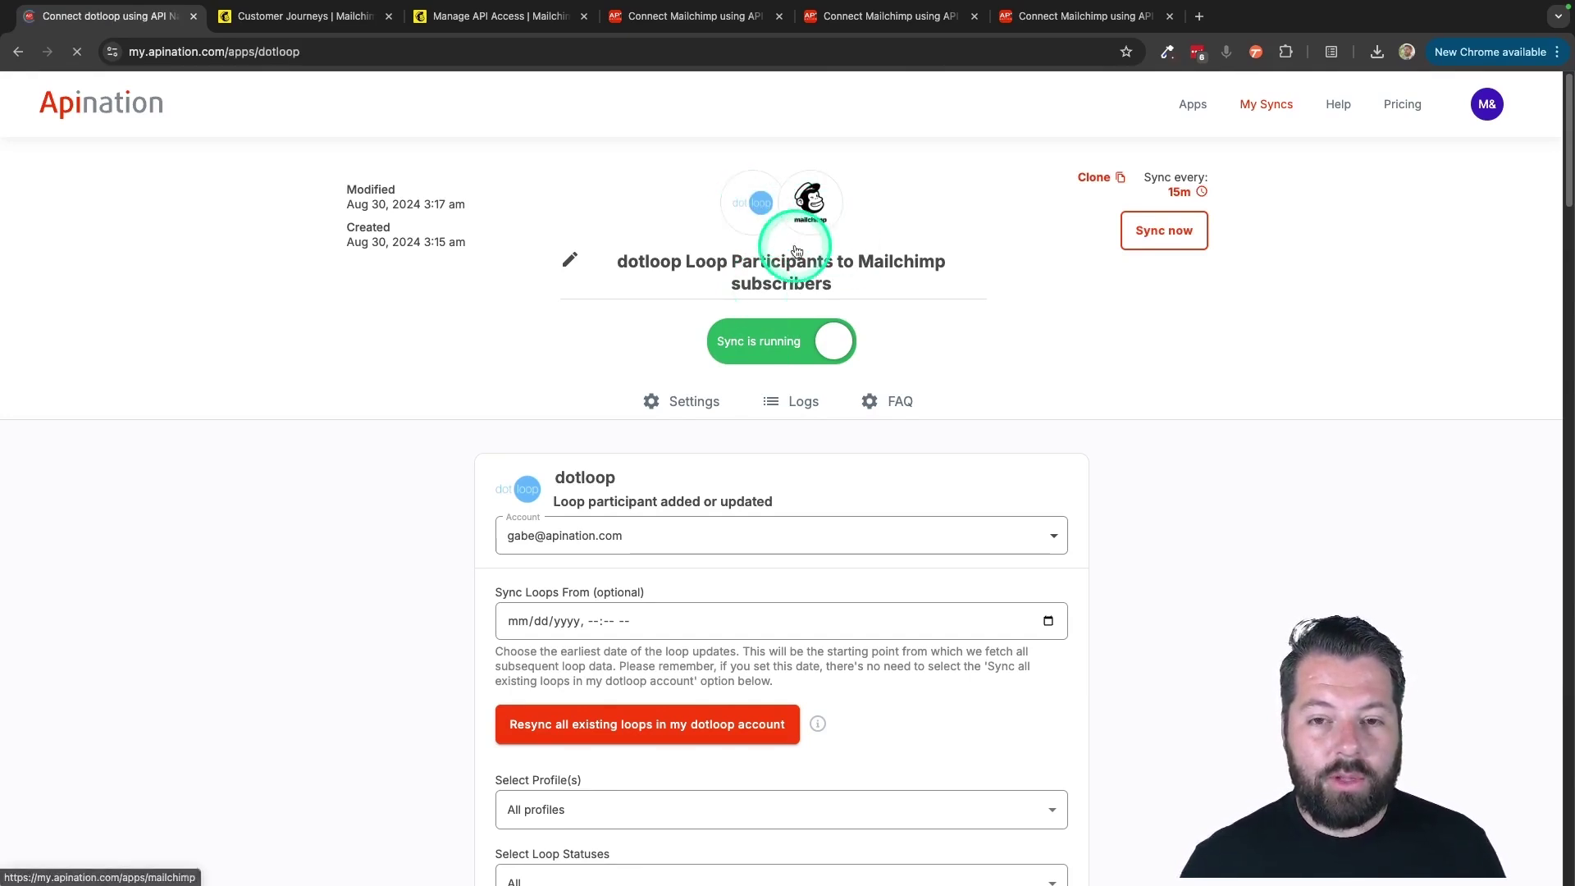
scroll(708, 542, "down", 10)
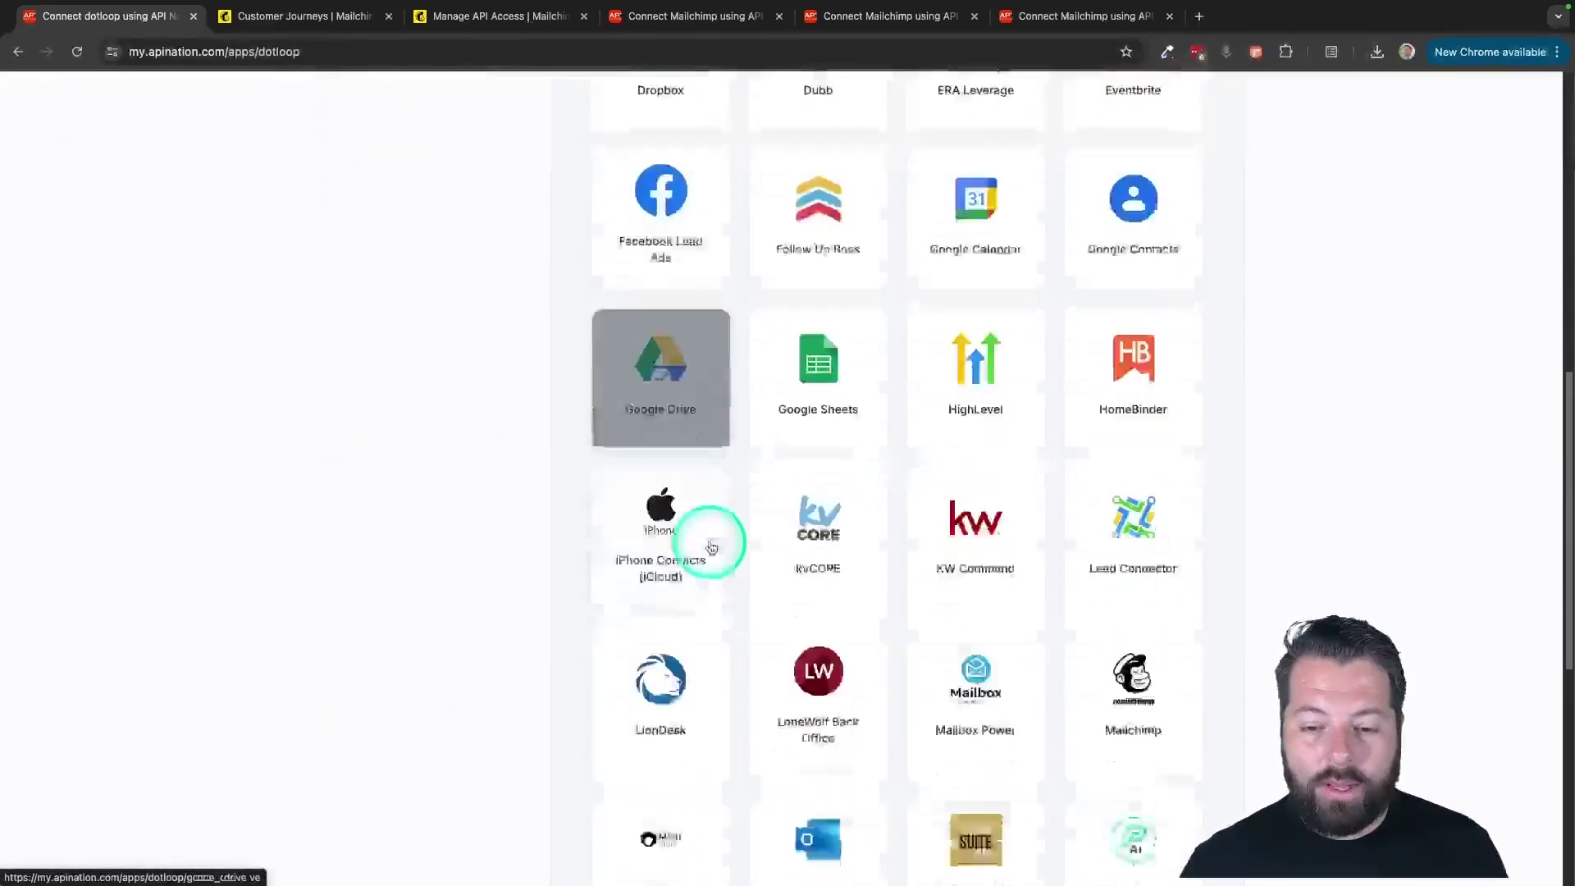
left_click(1144, 701)
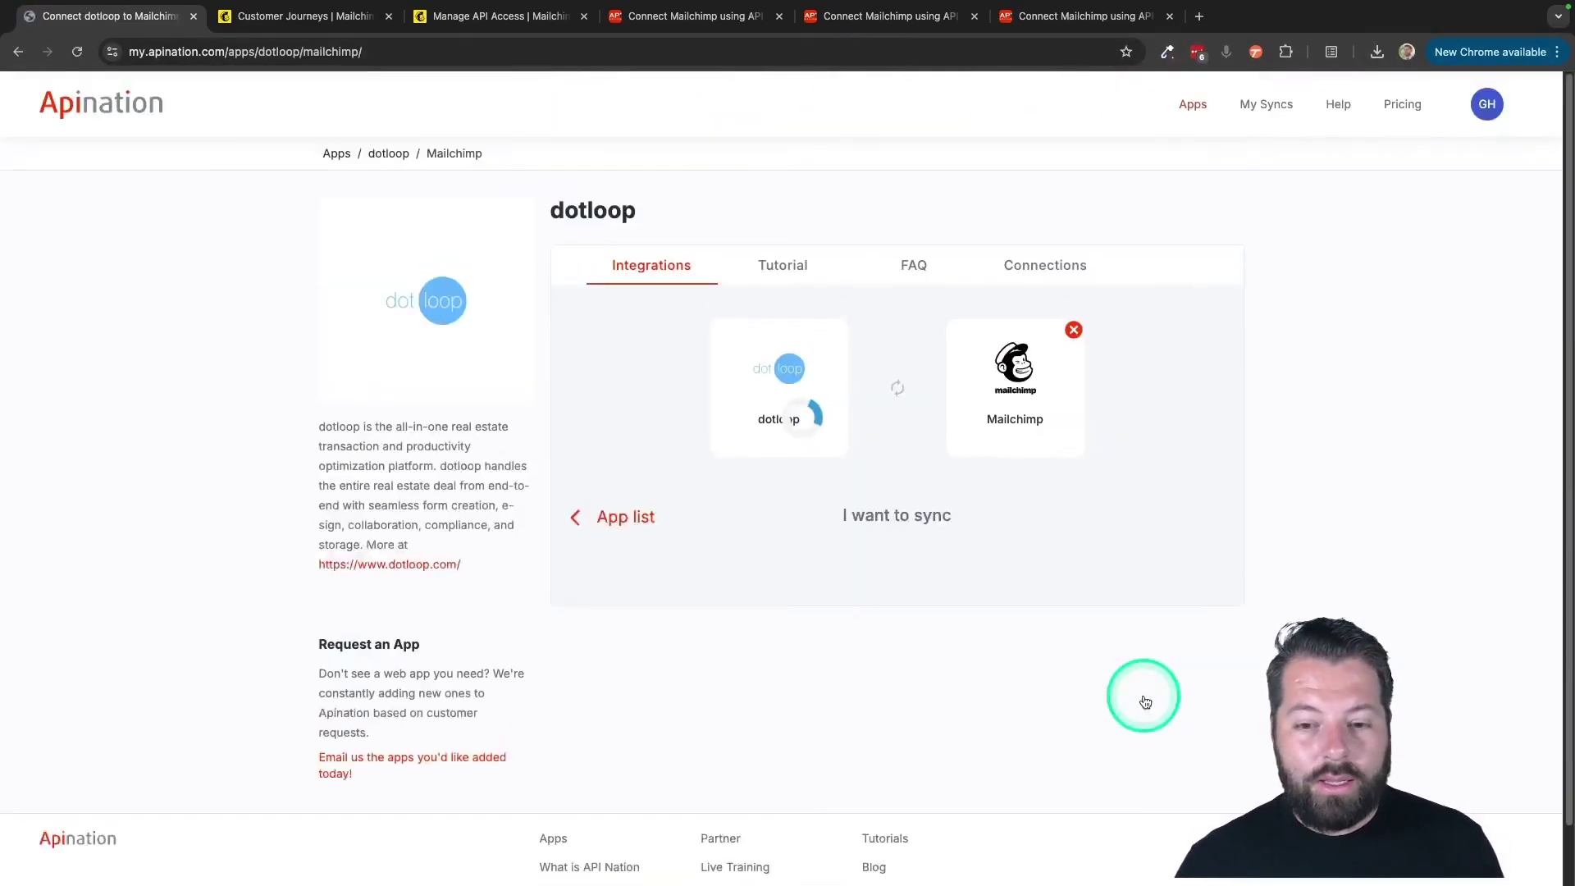
scroll(1143, 700, "down", 1)
left_click(770, 703)
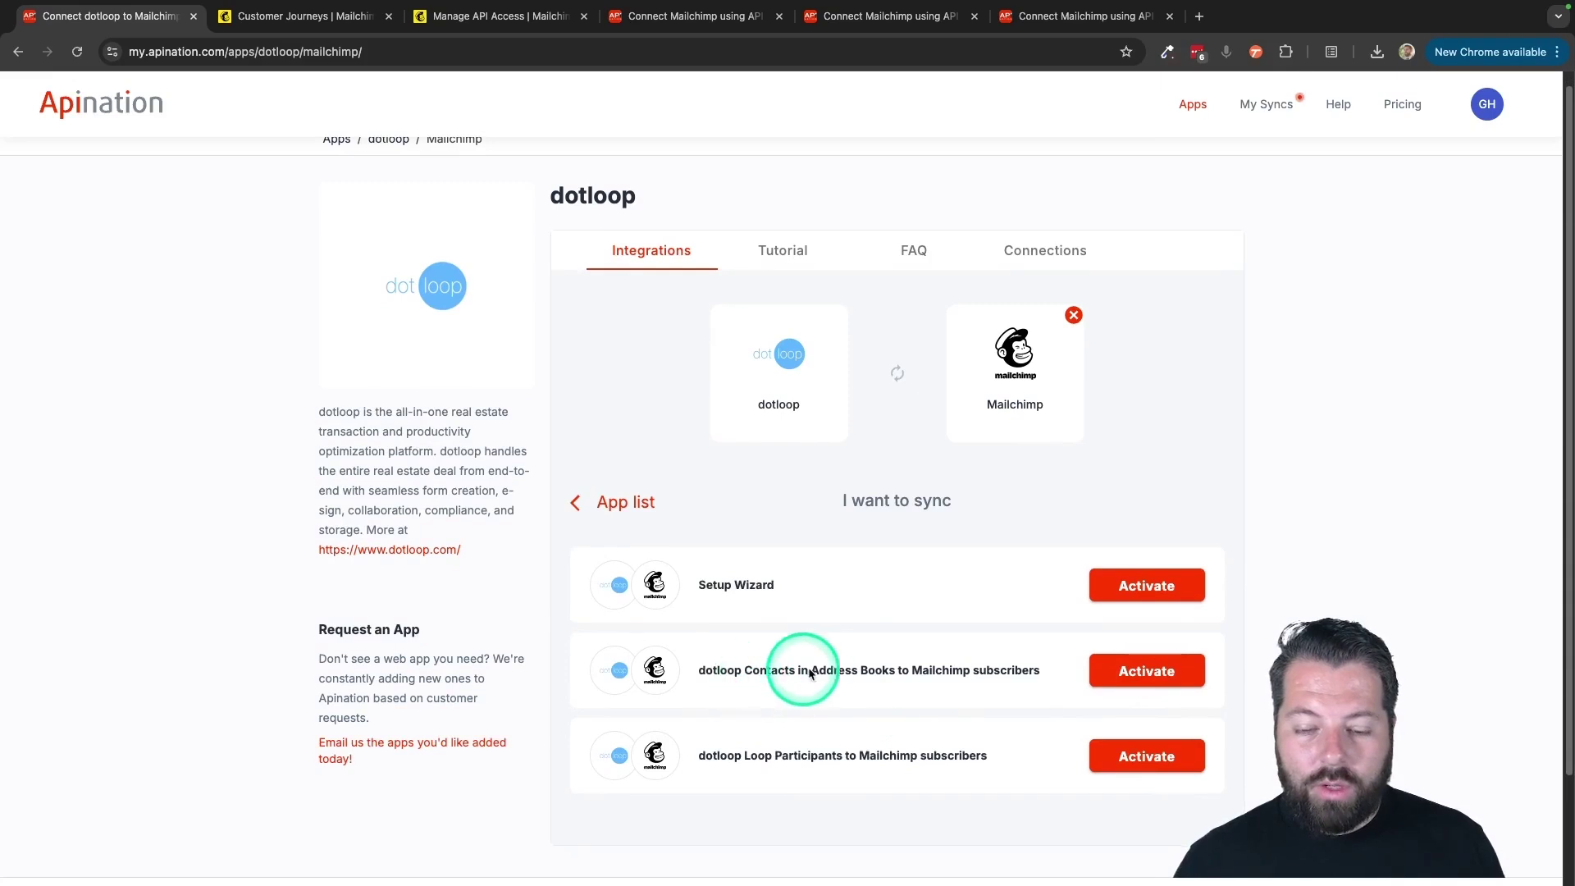
Step: Start setting up the dotloop Contacts in Address Books to Mailchimp subscribers sync with the already connected dotloop and Mailchimp accounts
left_click(1127, 671)
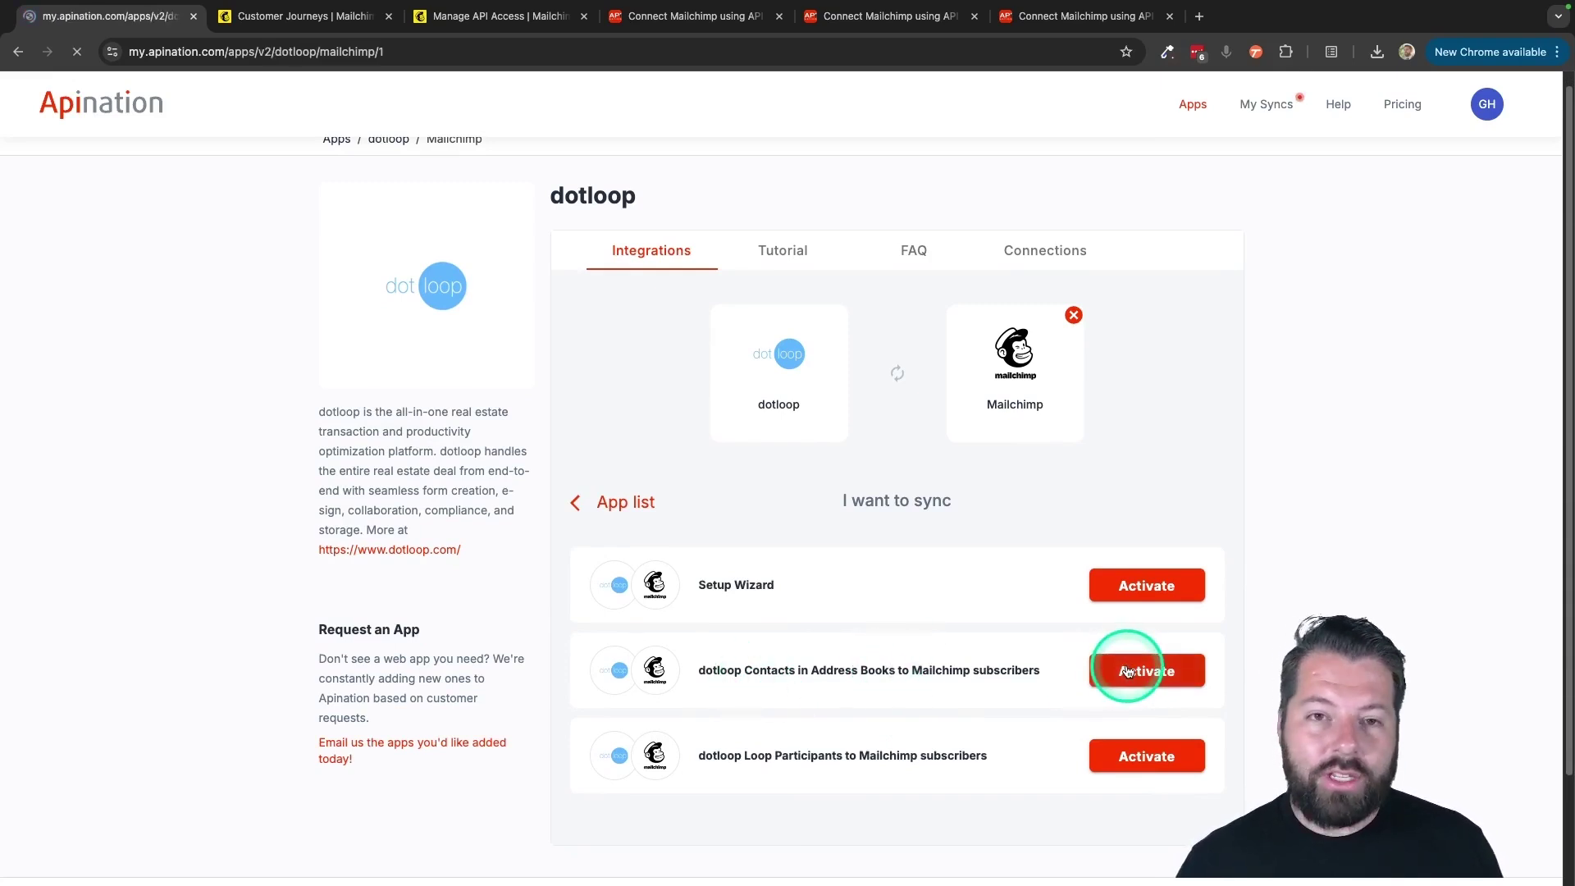
left_click(907, 478)
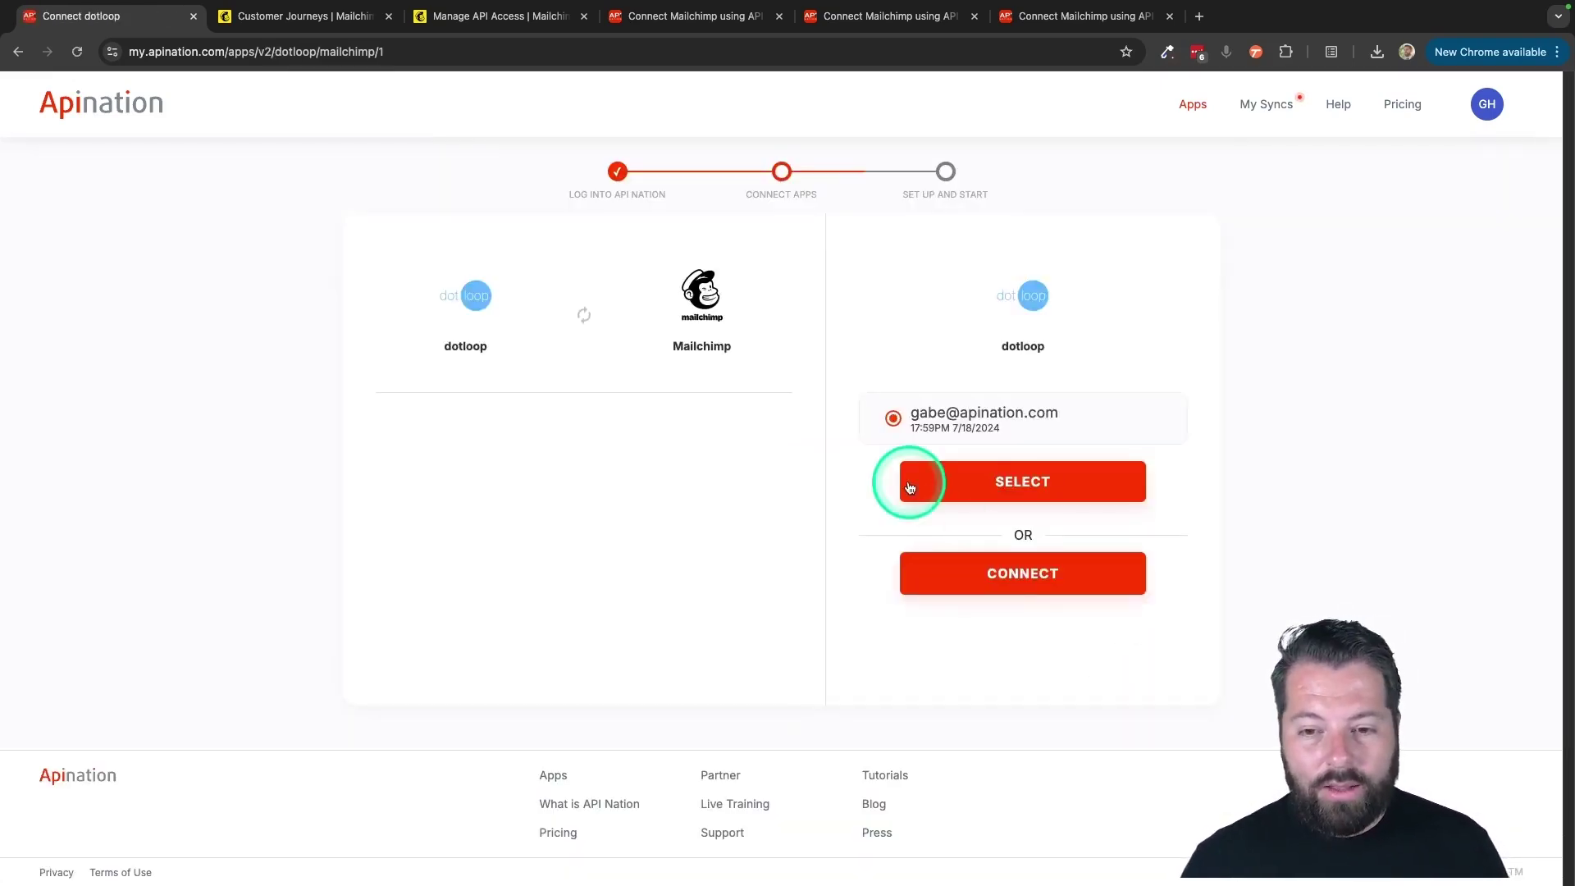
left_click(969, 476)
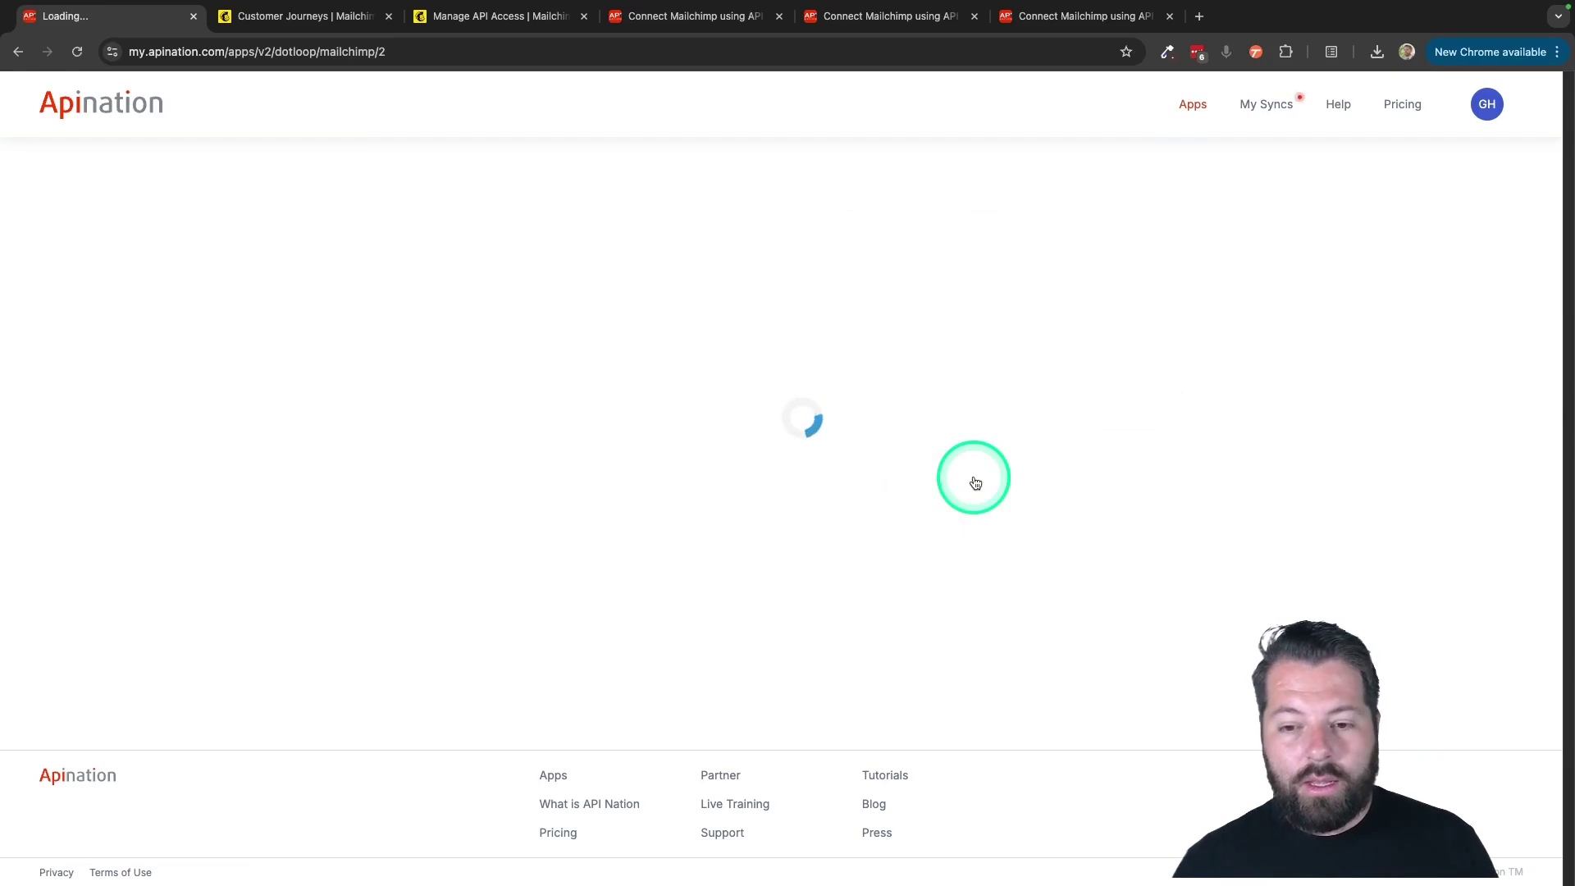
left_click(975, 480)
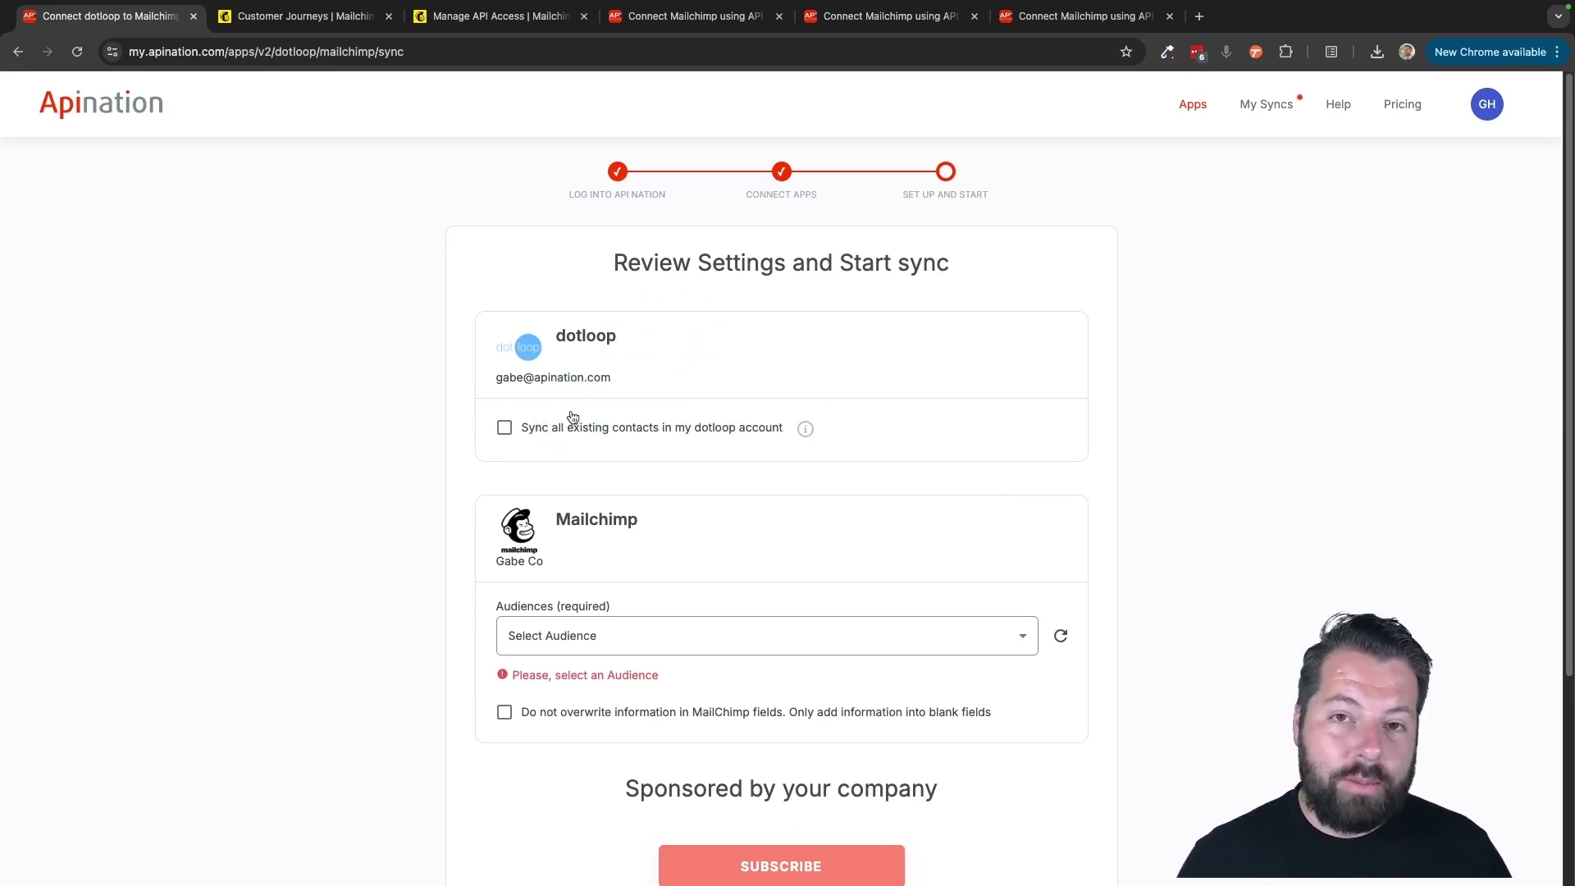
Step: Set the Mailchimp audience to Real Estate Clients and subscribe to the address book contacts sync
scroll(573, 417, "down", 3)
left_click(667, 516)
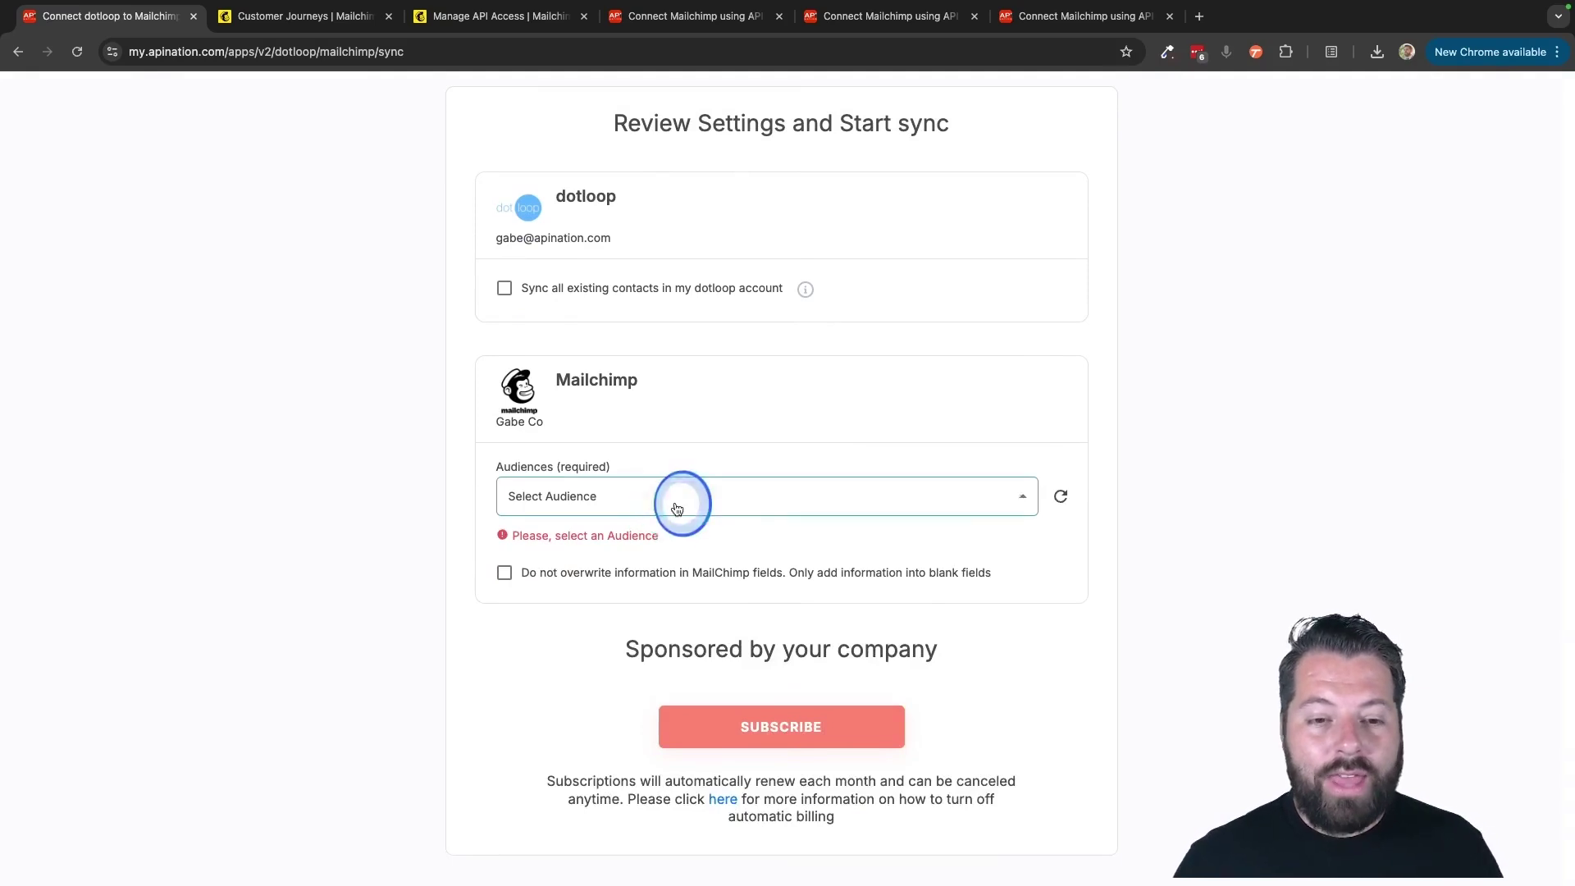
left_click(669, 513)
left_click(608, 526)
left_click(758, 702)
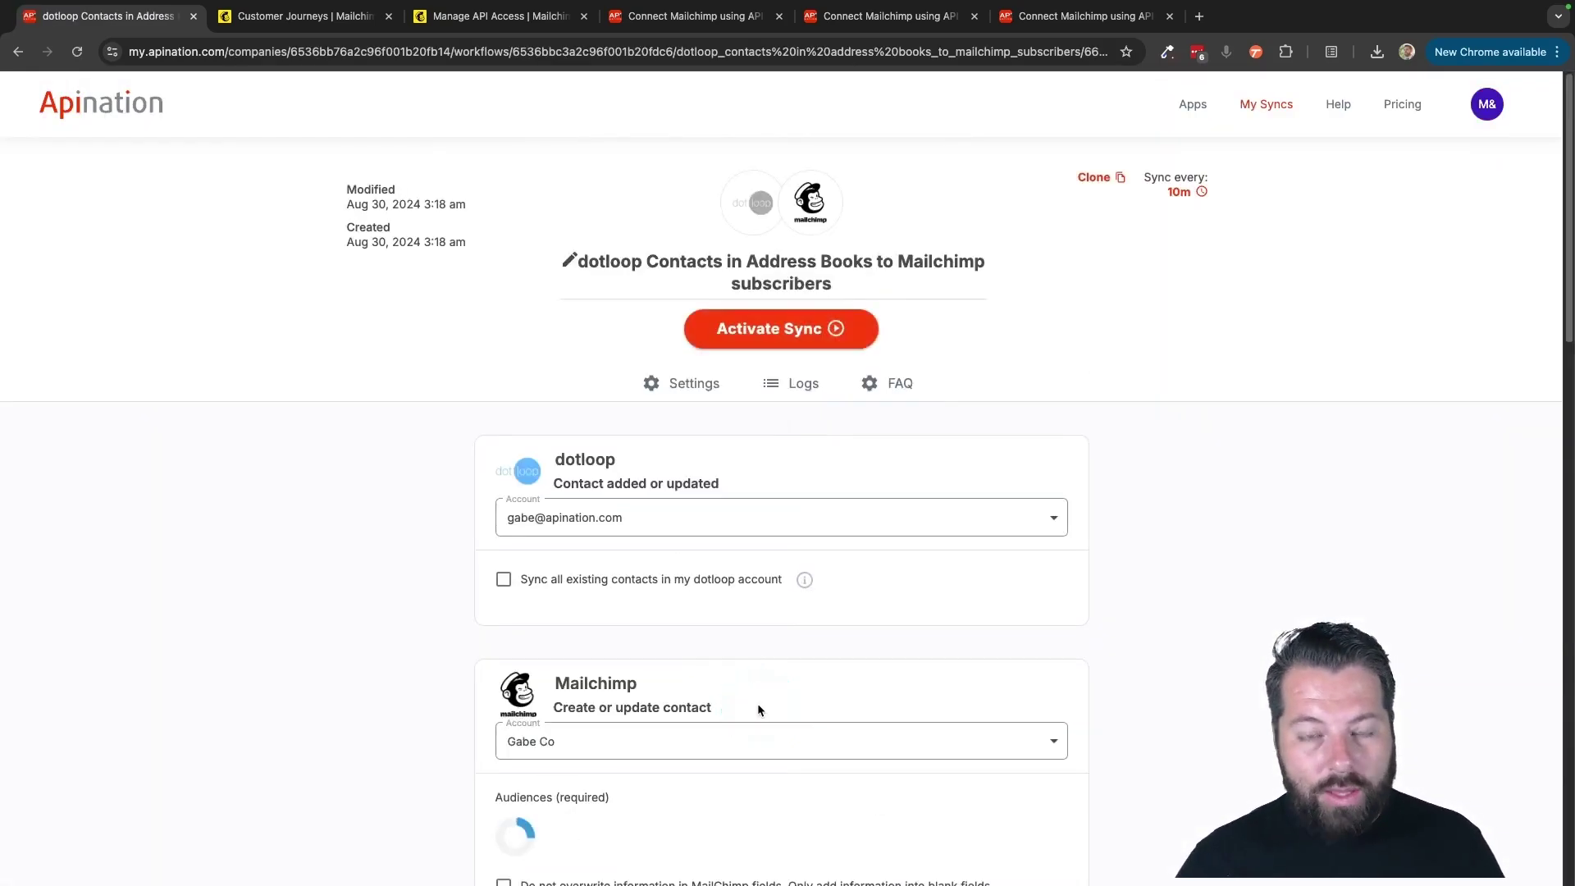
Step: Review the address book contacts sync's settings, filter and mapping, and activate the sync
scroll(756, 702, "down", 5)
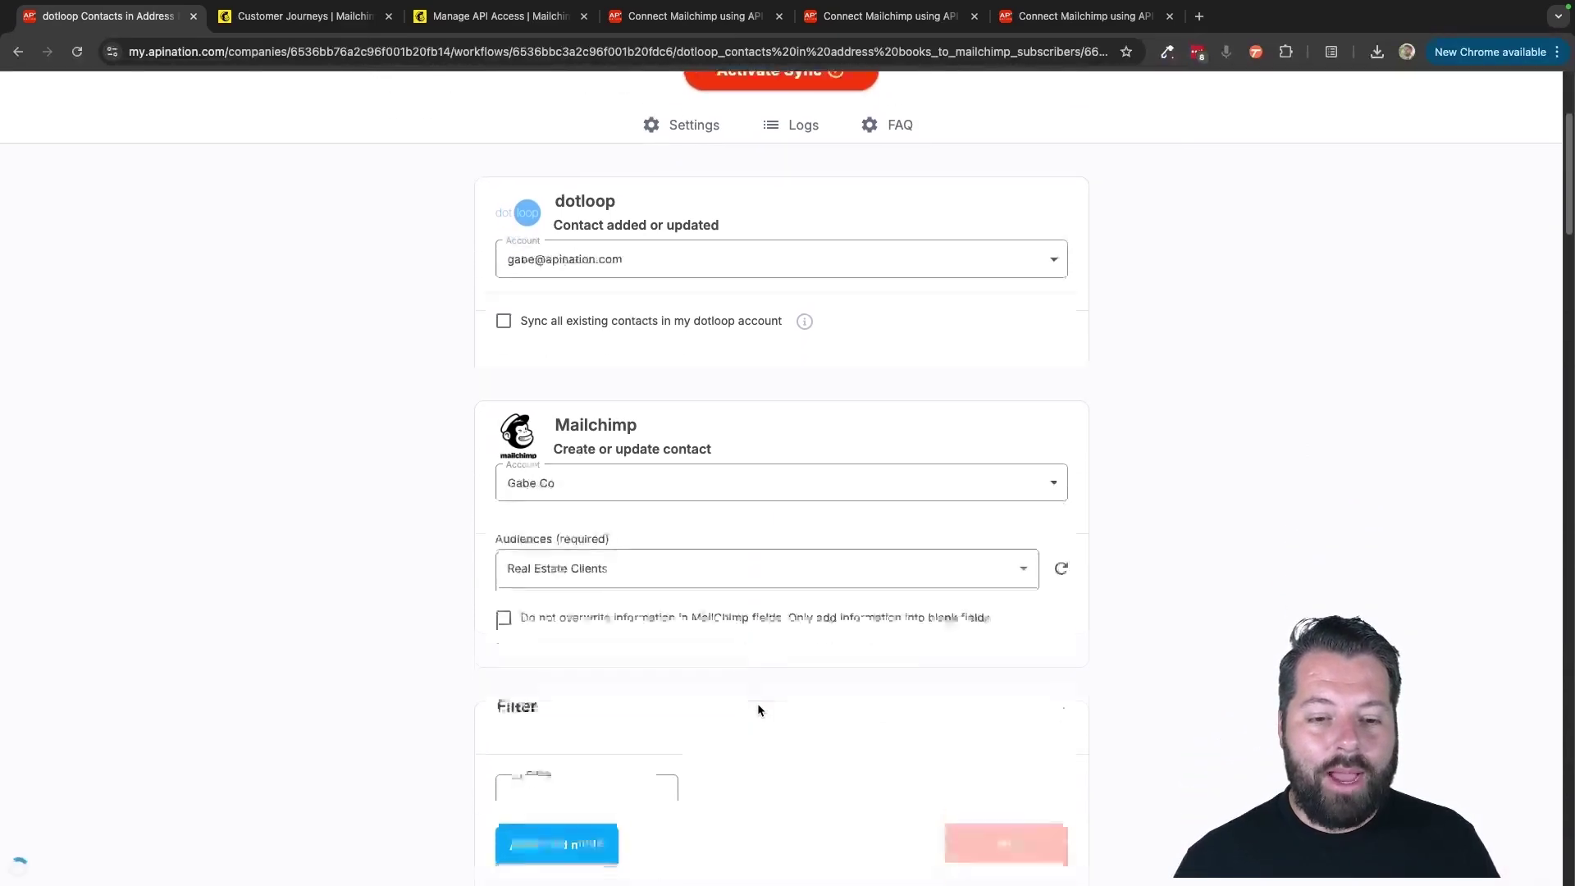
scroll(756, 702, "down", 2)
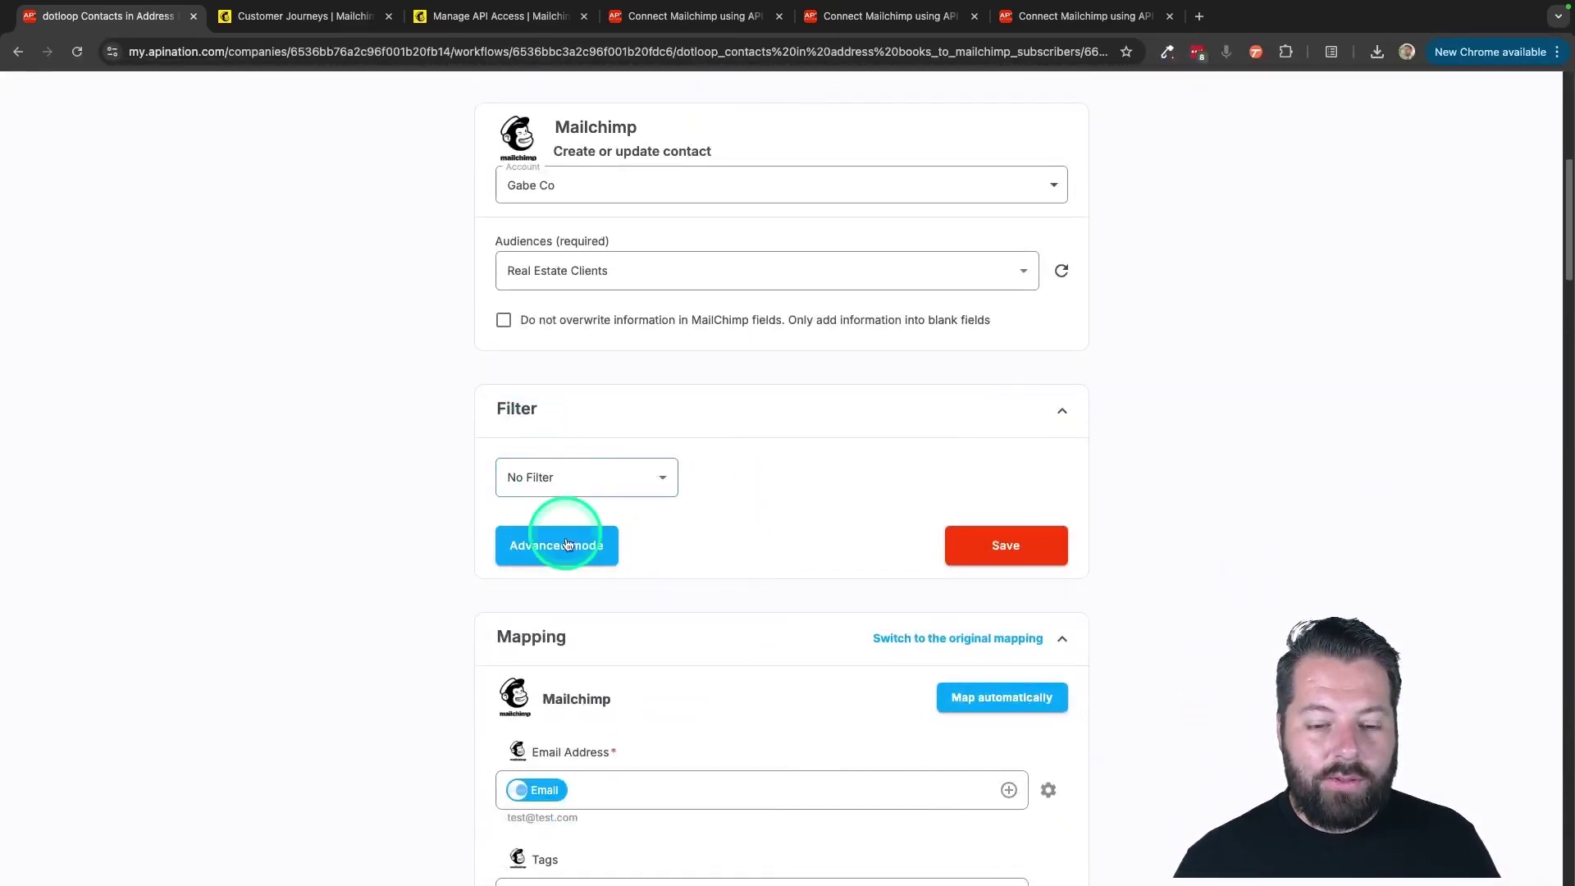
scroll(572, 673, "down", 2)
scroll(572, 673, "up", 9)
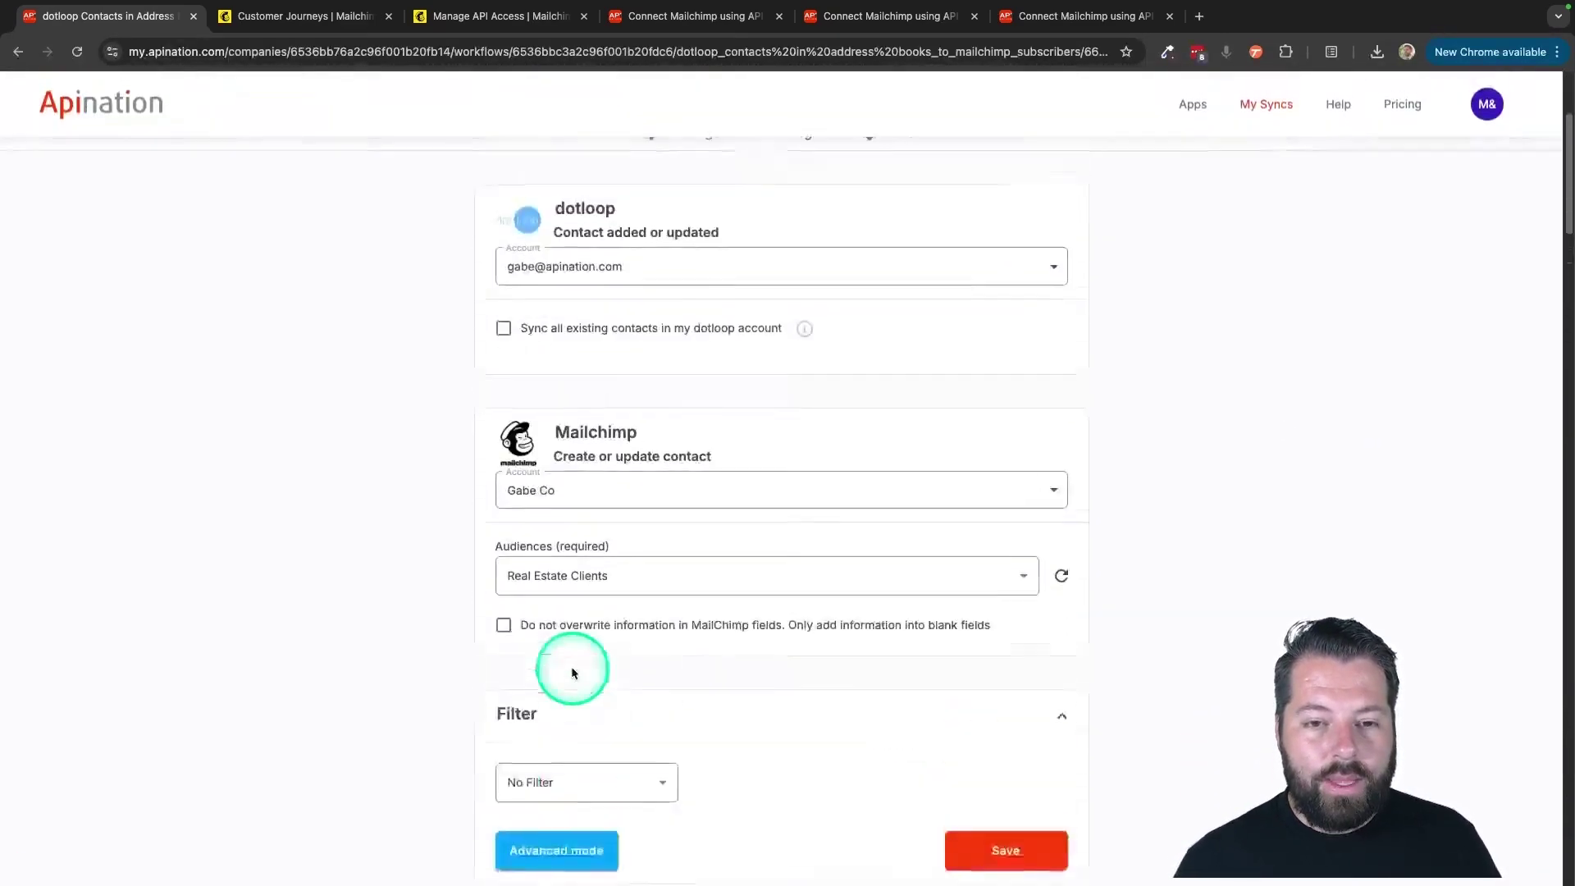
left_click(772, 273)
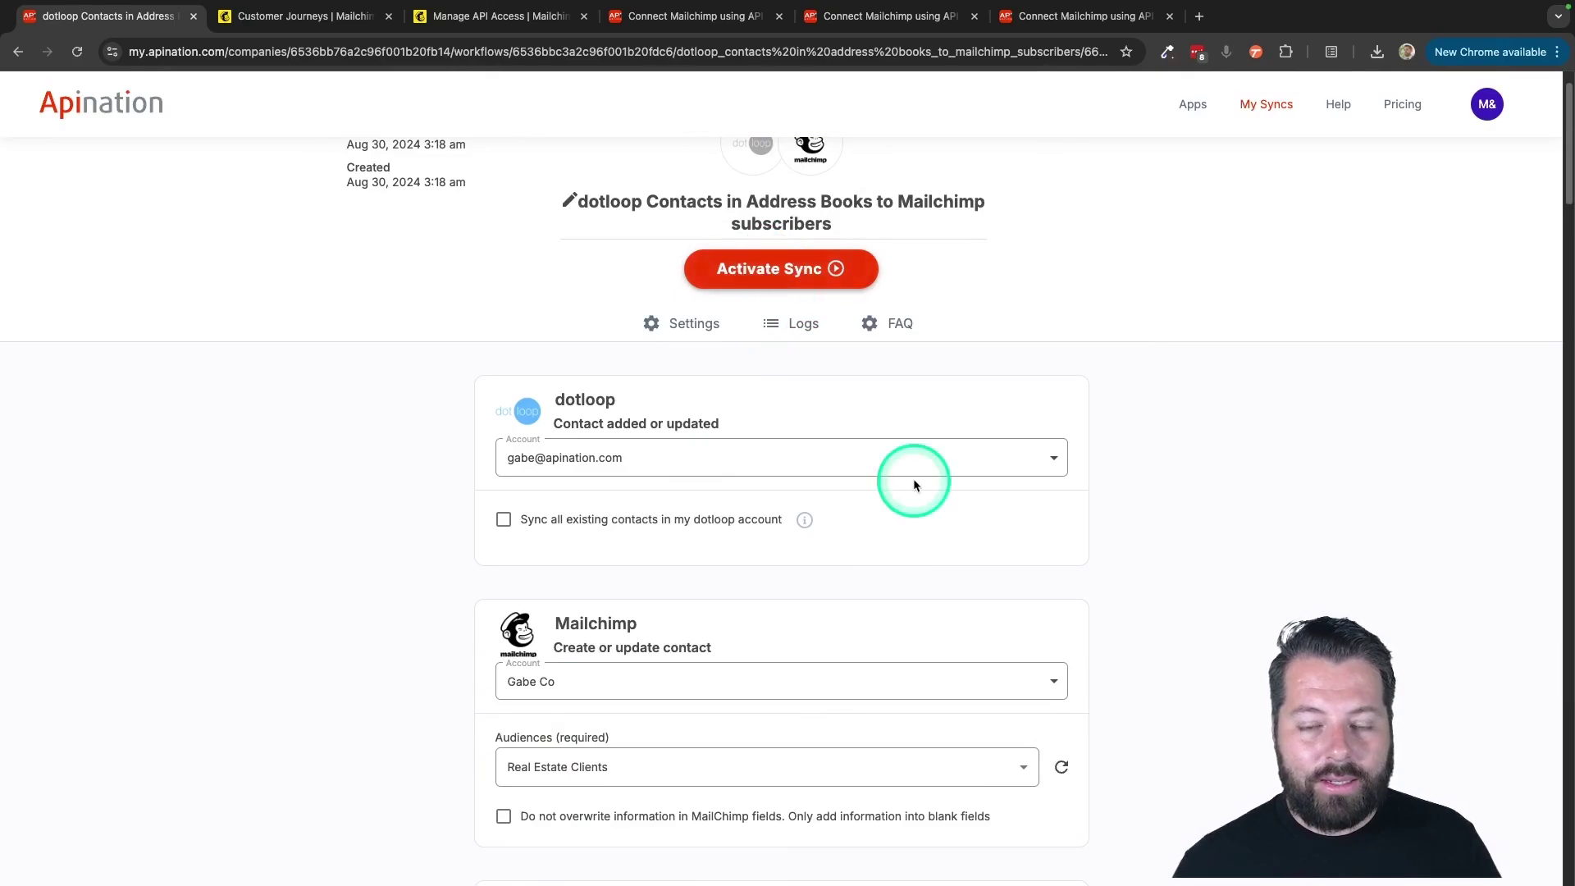